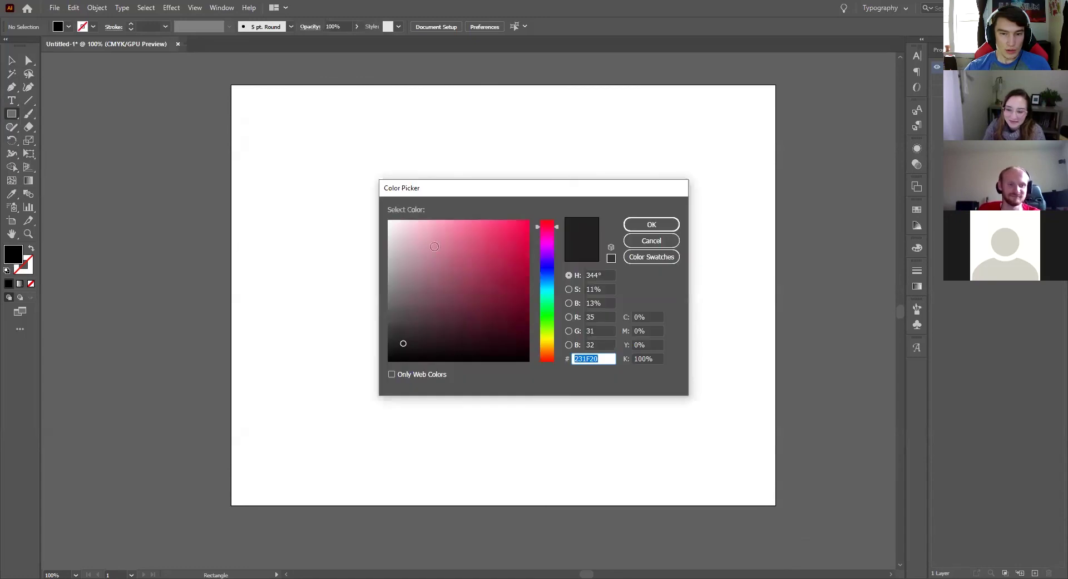
Set the fill colour to crimson CE2C5A and draw a rectangle about 2.42 × 2.52 in near the artboard's centre.
{"action": "left_click_drag", "start_coordinate": [486, 267], "coordinate": [500, 247]}
{"action": "left_click", "coordinate": [652, 225]}
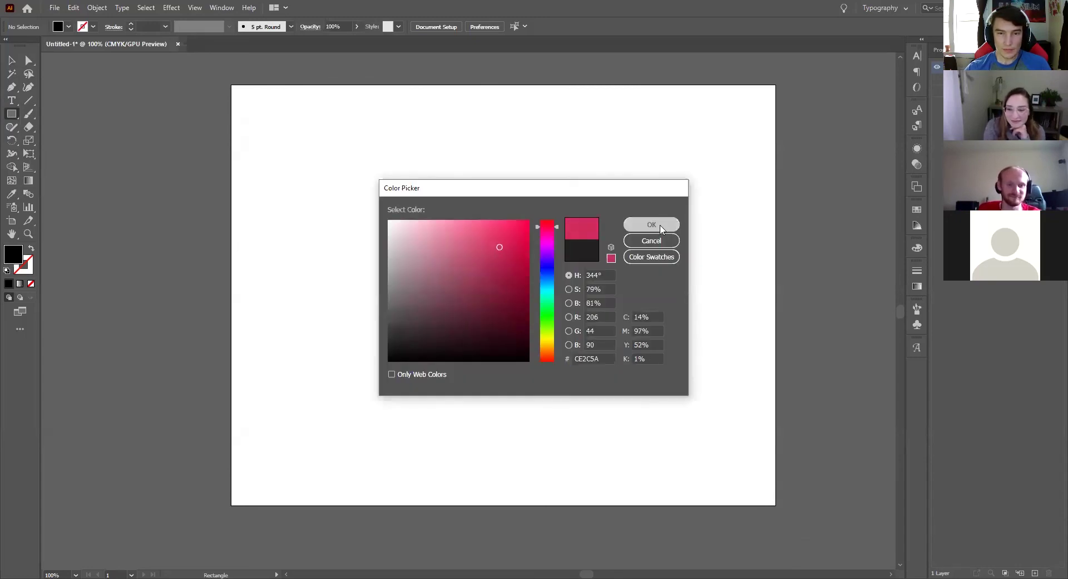
{"action": "mouse_move", "coordinate": [437, 217]}
{"action": "left_mouse_down"}
{"action": "mouse_move", "coordinate": [563, 312]}
{"action": "mouse_move", "coordinate": [555, 341]}
{"action": "left_mouse_up"}
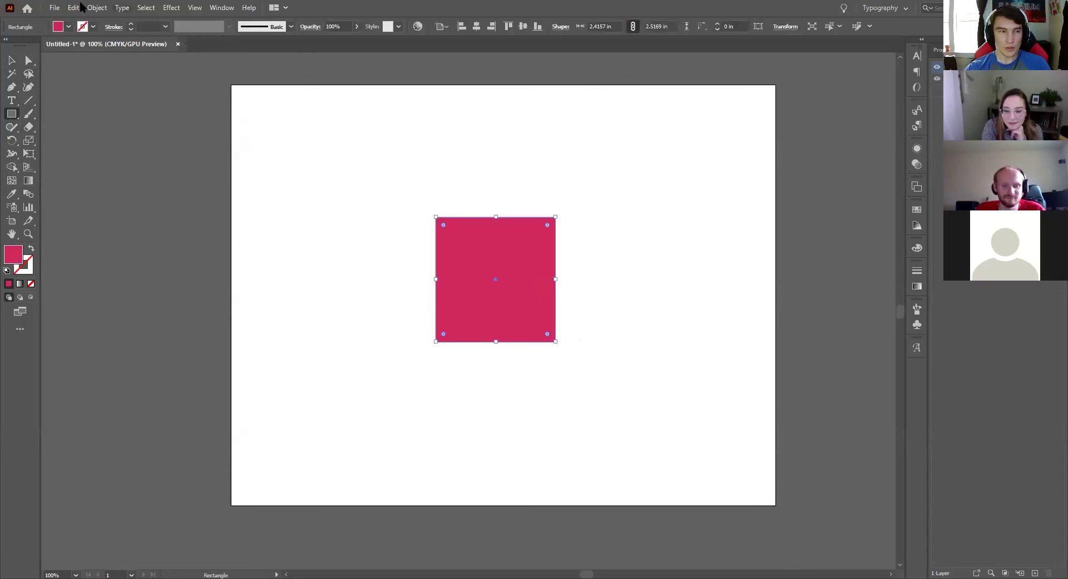
Move the crimson rectangle slightly down and to the left of its drawn position on the artboard.
{"action": "left_click", "coordinate": [11, 57]}
{"action": "left_click", "coordinate": [463, 178]}
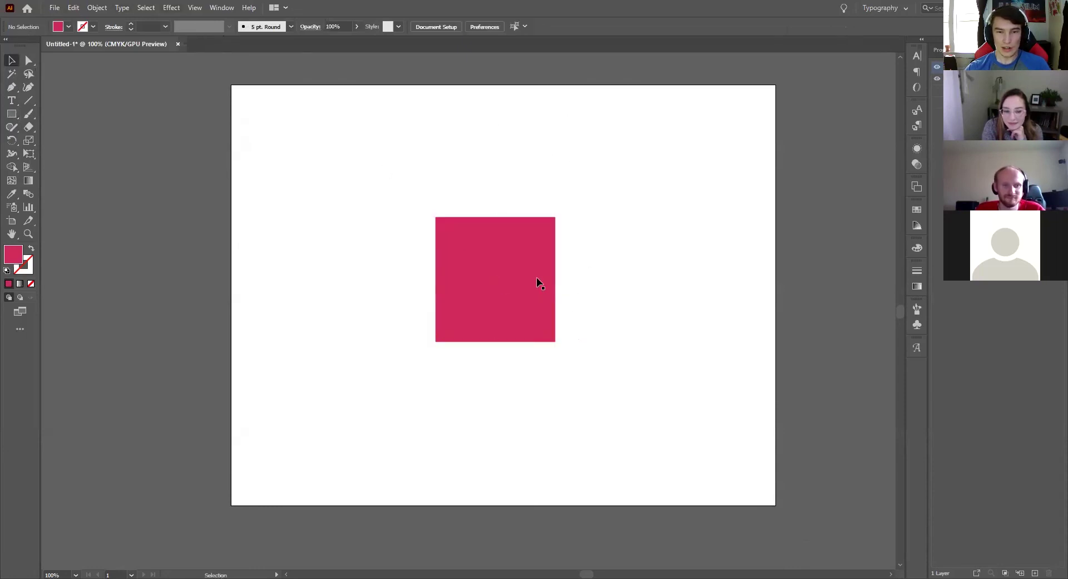
{"action": "left_click_drag", "start_coordinate": [502, 219], "coordinate": [396, 272]}
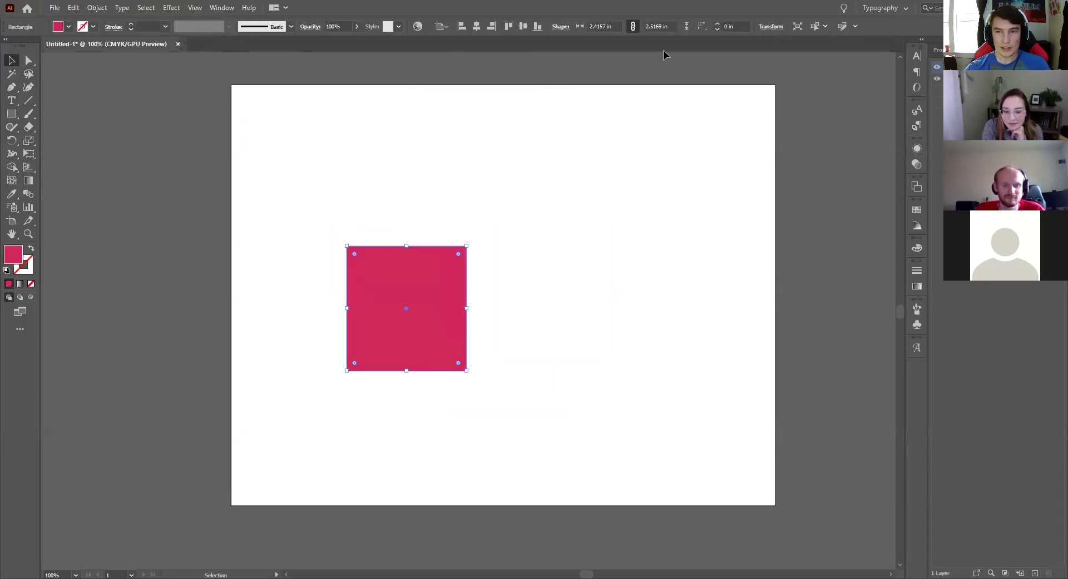
{"action": "left_click_drag", "start_coordinate": [447, 302], "coordinate": [489, 297]}
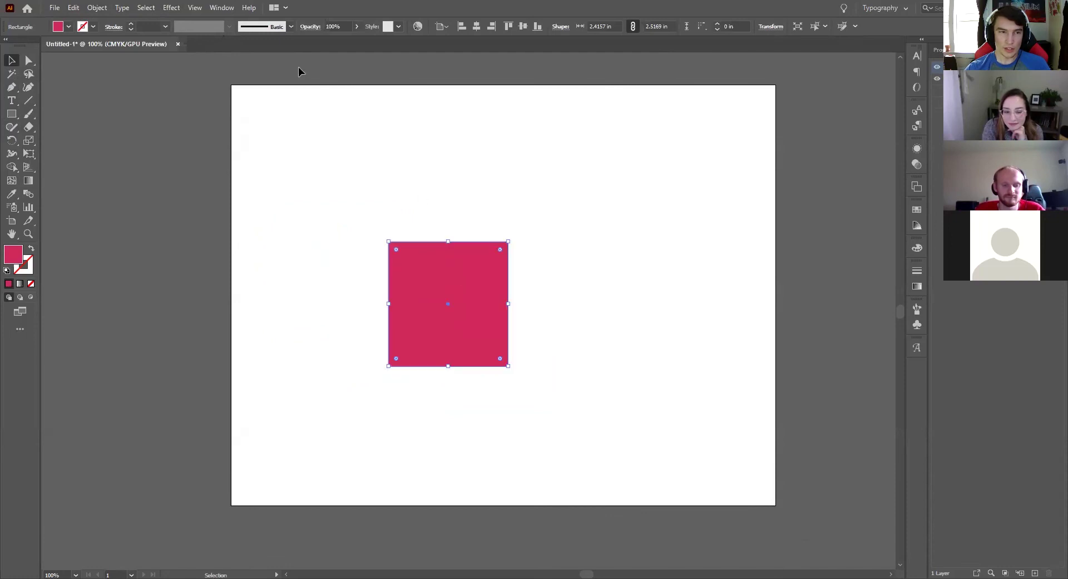
Apply a 3D Extrude & Bevel effect to the rectangle with live preview and an extrude depth of 161 pt.
{"action": "left_click", "coordinate": [172, 7]}
{"action": "left_click", "coordinate": [174, 6]}
{"action": "left_click", "coordinate": [174, 6]}
{"action": "mouse_move", "coordinate": [201, 72]}
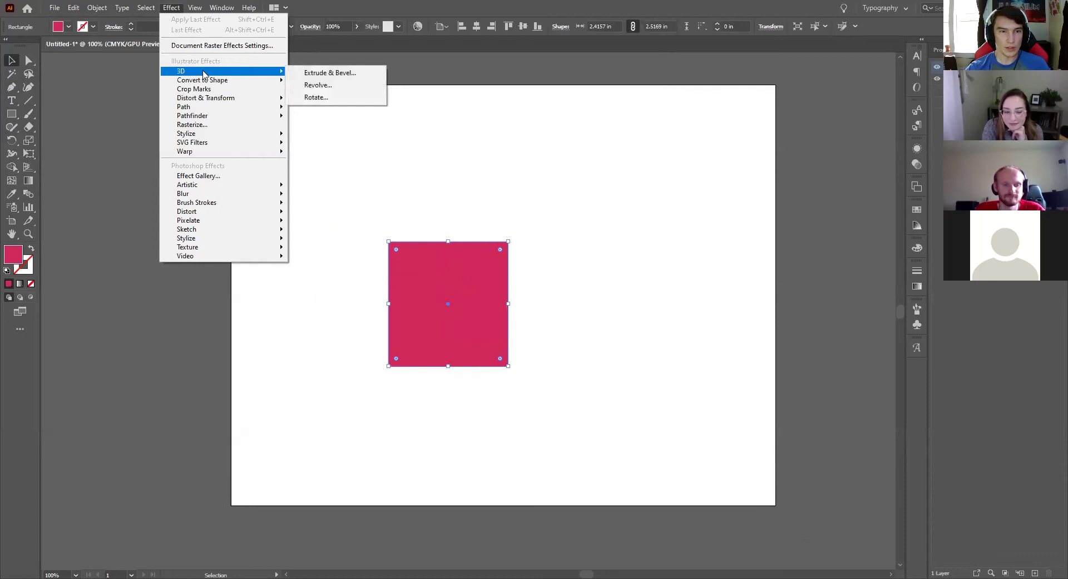
{"action": "left_click", "coordinate": [361, 73]}
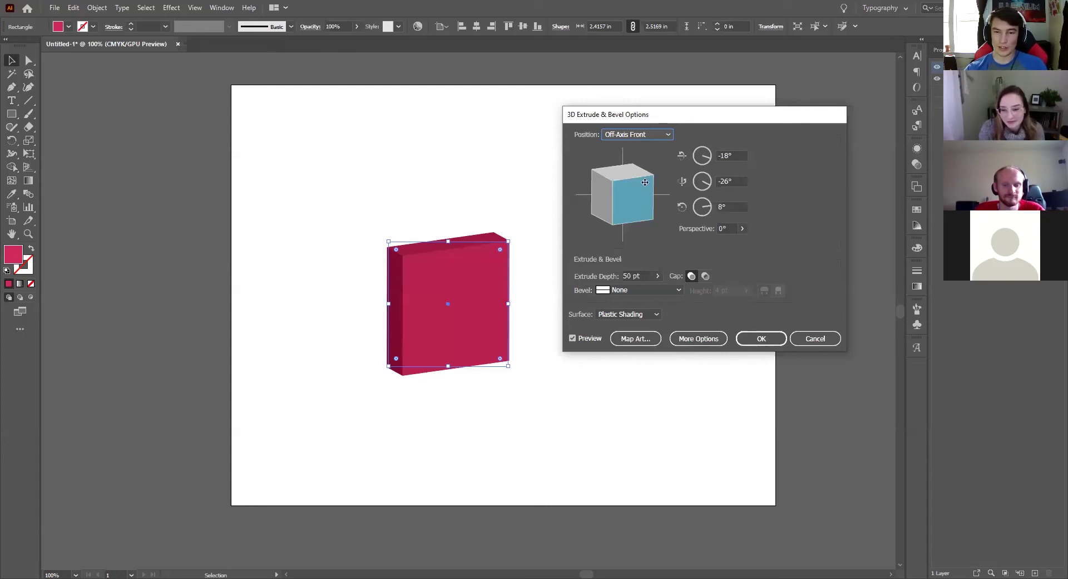
{"action": "left_click", "coordinate": [659, 276]}
{"action": "left_click_drag", "start_coordinate": [617, 291], "coordinate": [619, 293]}
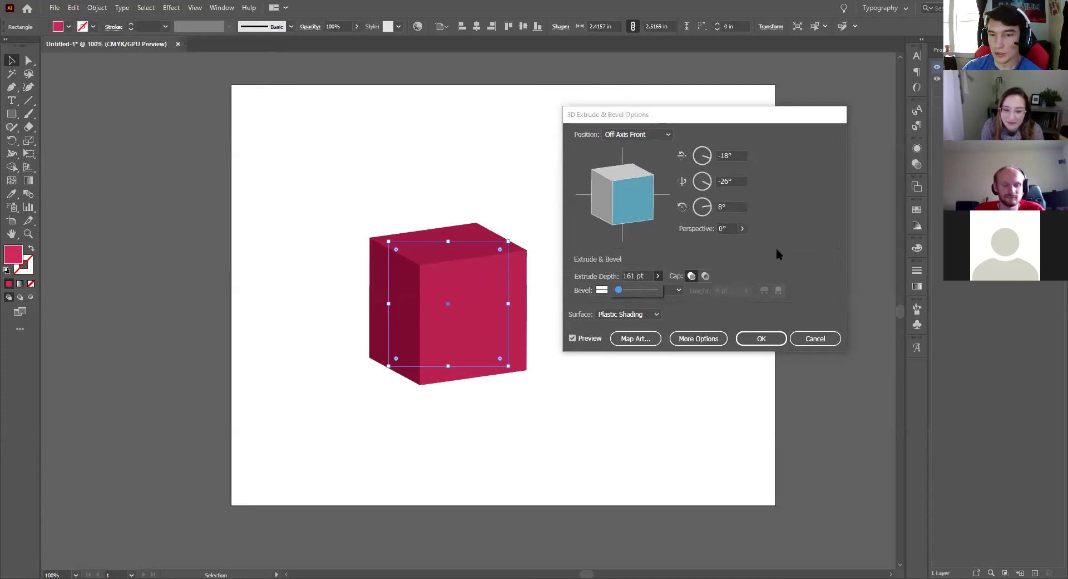
{"action": "left_click", "coordinate": [736, 260]}
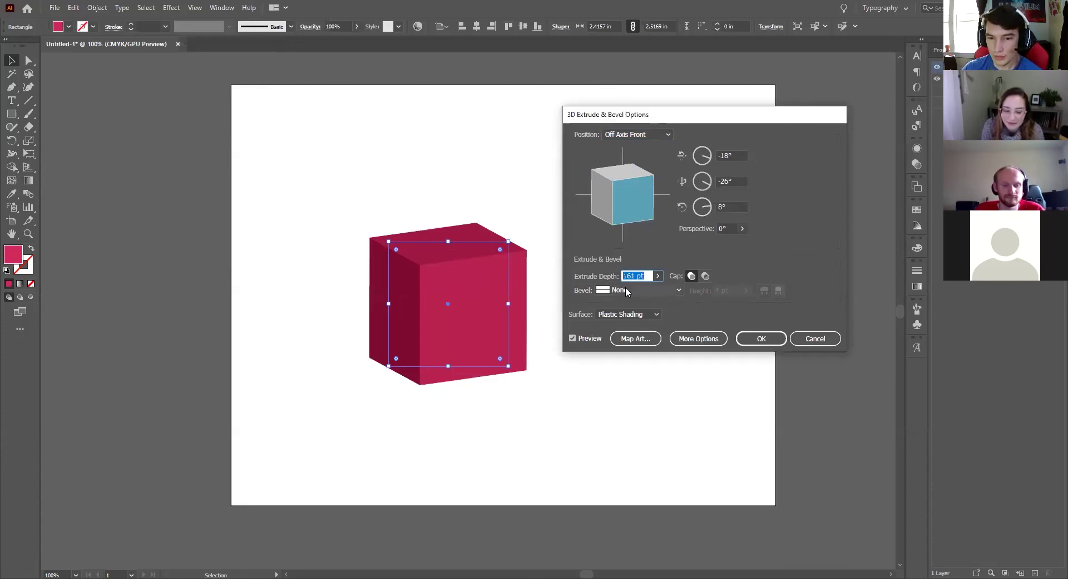
Compare the Diffuse Shading, Wireframe and No Shading surfaces on the extruded cube and return to Plastic Shading.
{"action": "left_click", "coordinate": [649, 315]}
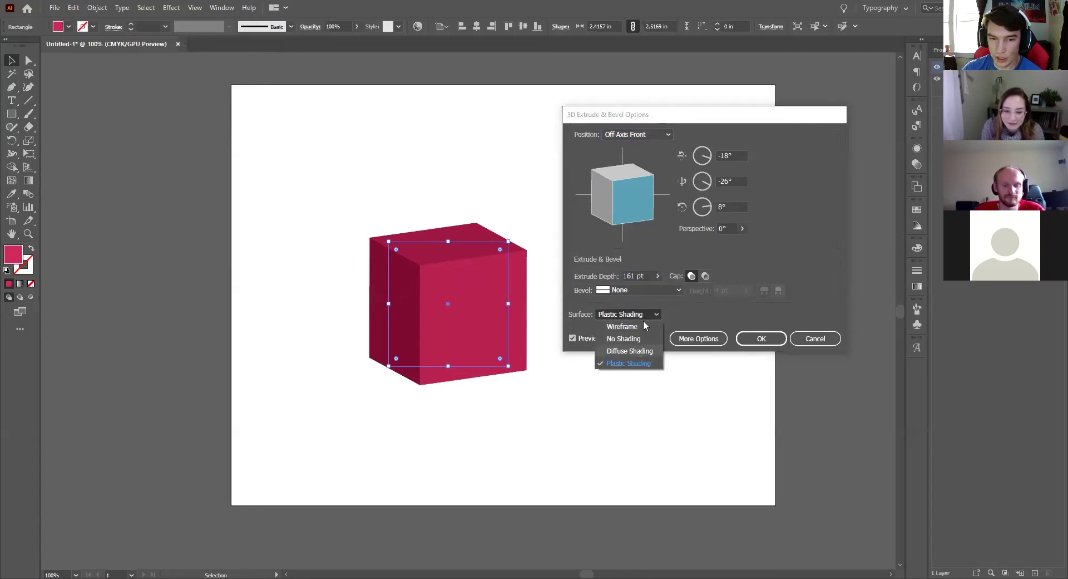
{"action": "left_click", "coordinate": [630, 350]}
{"action": "left_click", "coordinate": [632, 315]}
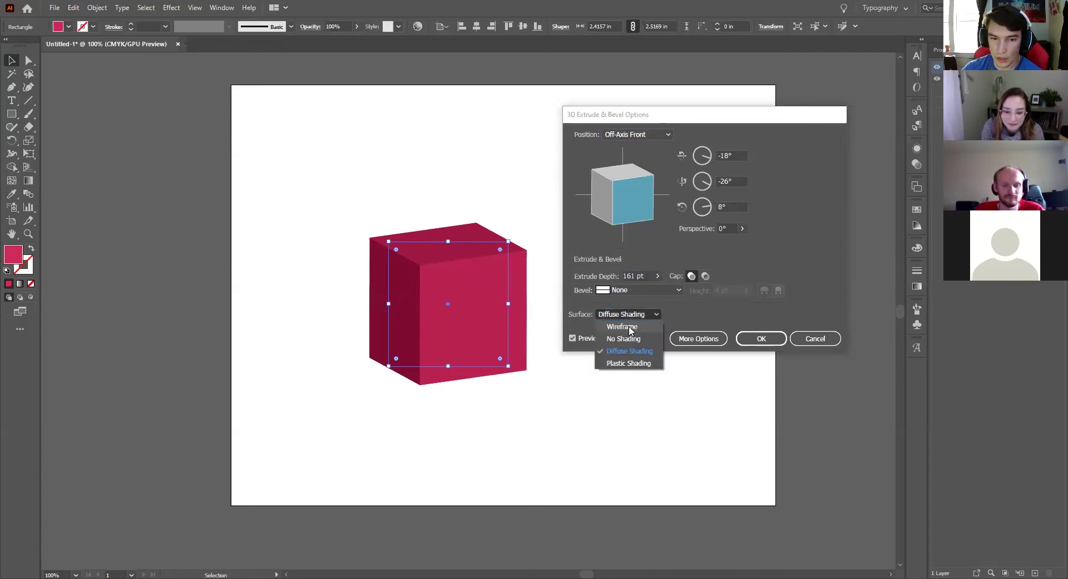
{"action": "left_click", "coordinate": [623, 327]}
{"action": "left_click", "coordinate": [640, 313]}
{"action": "left_click", "coordinate": [624, 338]}
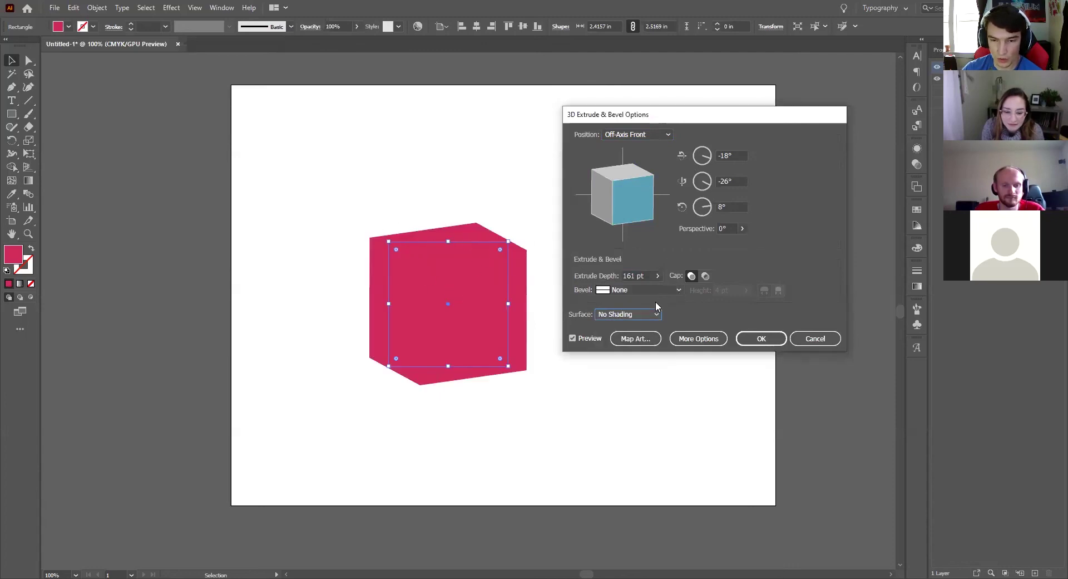
{"action": "left_click", "coordinate": [639, 315]}
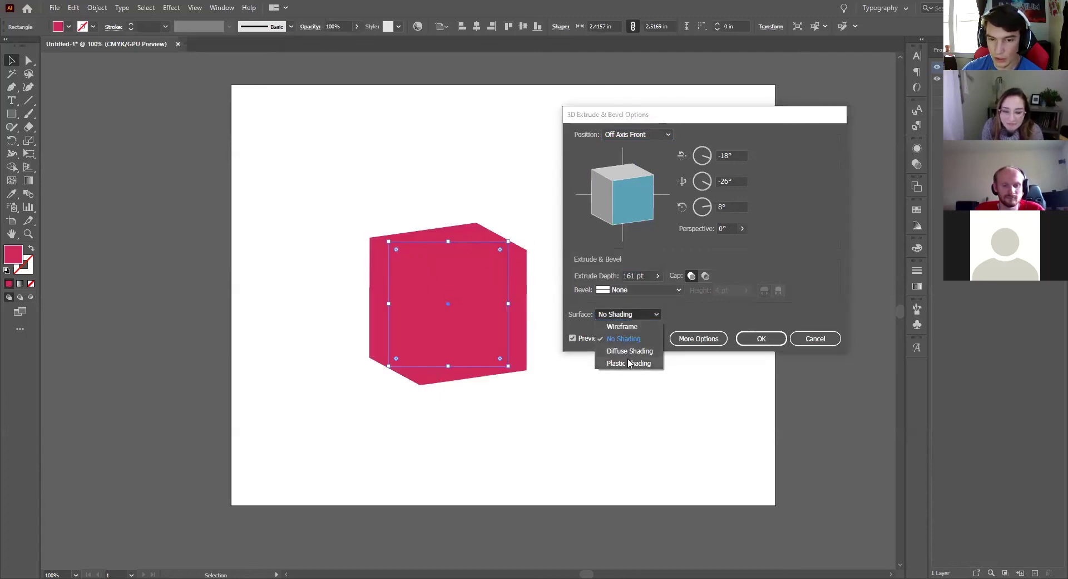
{"action": "left_click", "coordinate": [626, 362]}
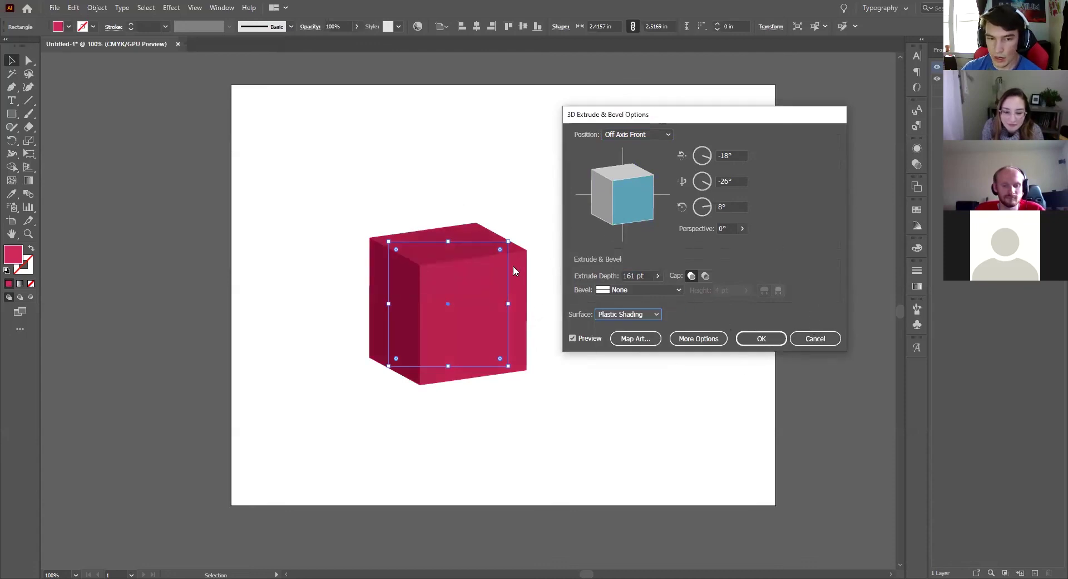
Accept the extrusion settings and reposition the cube slightly above the middle of the artboard.
{"action": "left_click", "coordinate": [761, 339]}
{"action": "left_click_drag", "start_coordinate": [476, 256], "coordinate": [494, 267]}
{"action": "left_click_drag", "start_coordinate": [503, 231], "coordinate": [566, 260]}
{"action": "left_click", "coordinate": [671, 209]}
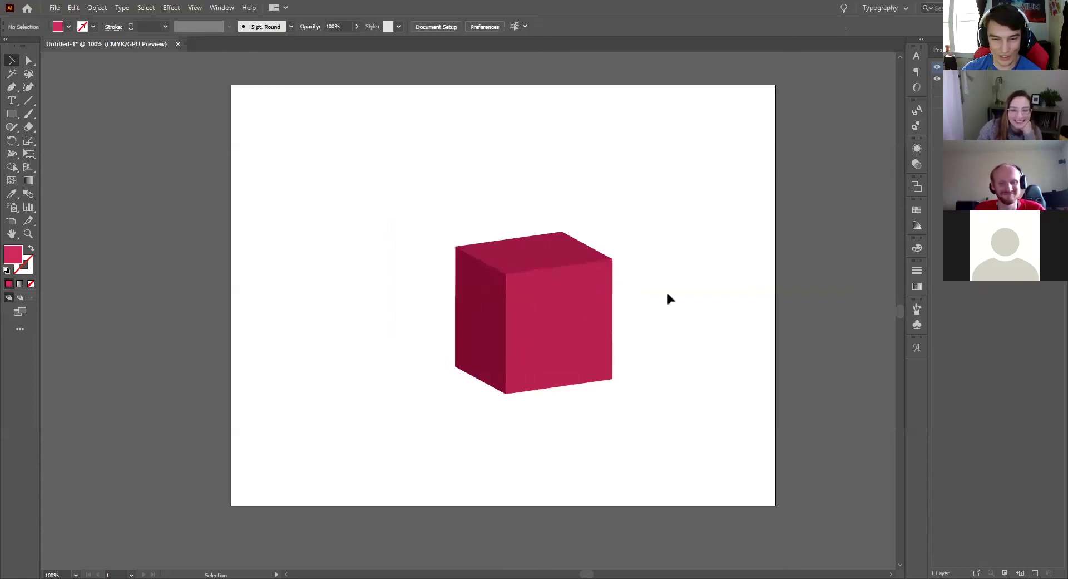
{"action": "left_click_drag", "start_coordinate": [554, 316], "coordinate": [507, 263]}
{"action": "left_click", "coordinate": [696, 146]}
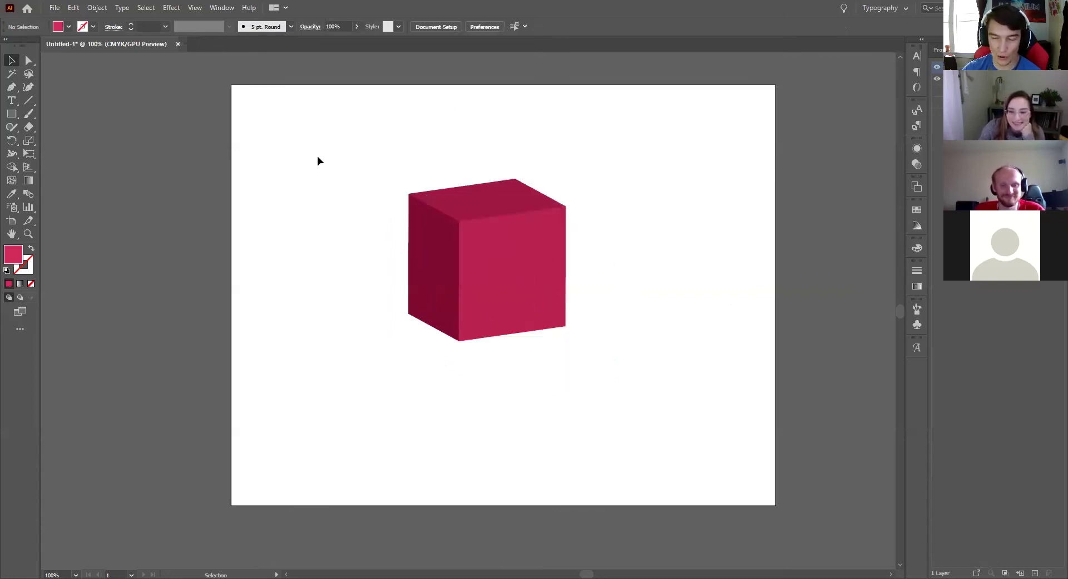
{"action": "left_click", "coordinate": [420, 216]}
{"action": "left_click", "coordinate": [561, 156]}
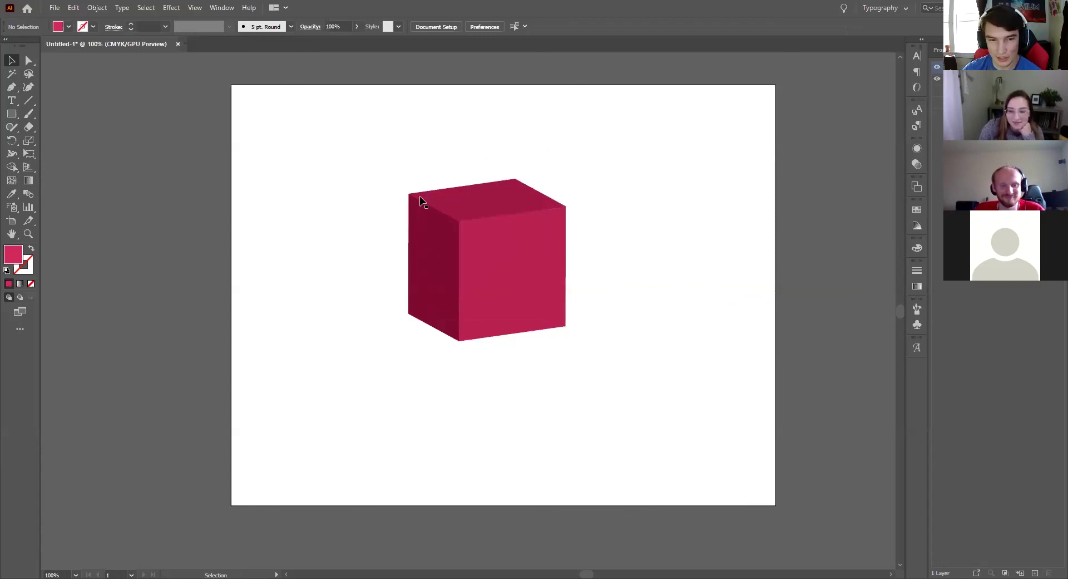
{"action": "left_click", "coordinate": [412, 239]}
{"action": "left_click", "coordinate": [552, 181]}
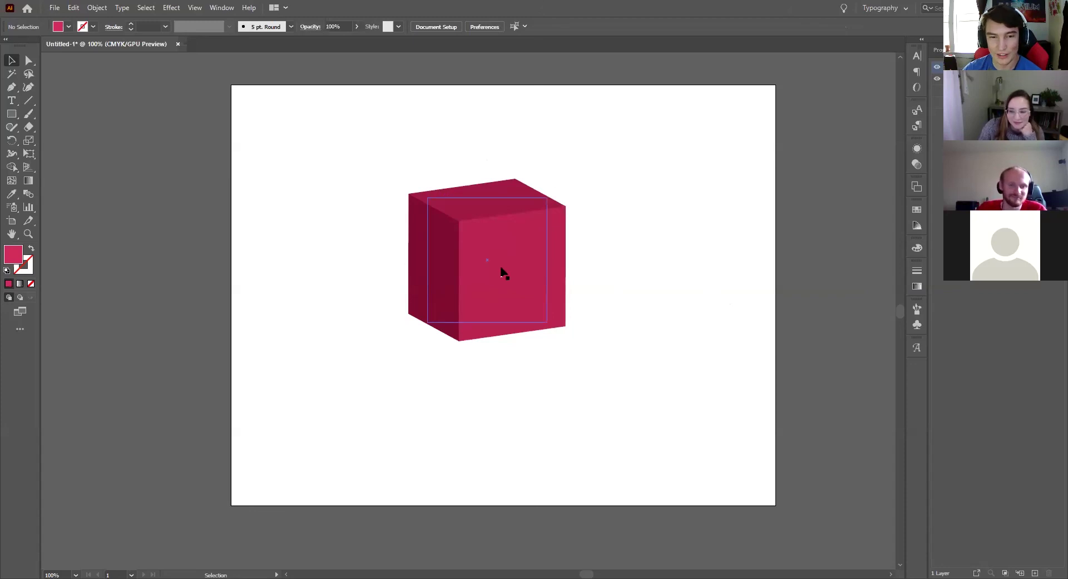
{"action": "left_click_drag", "start_coordinate": [503, 272], "coordinate": [503, 311]}
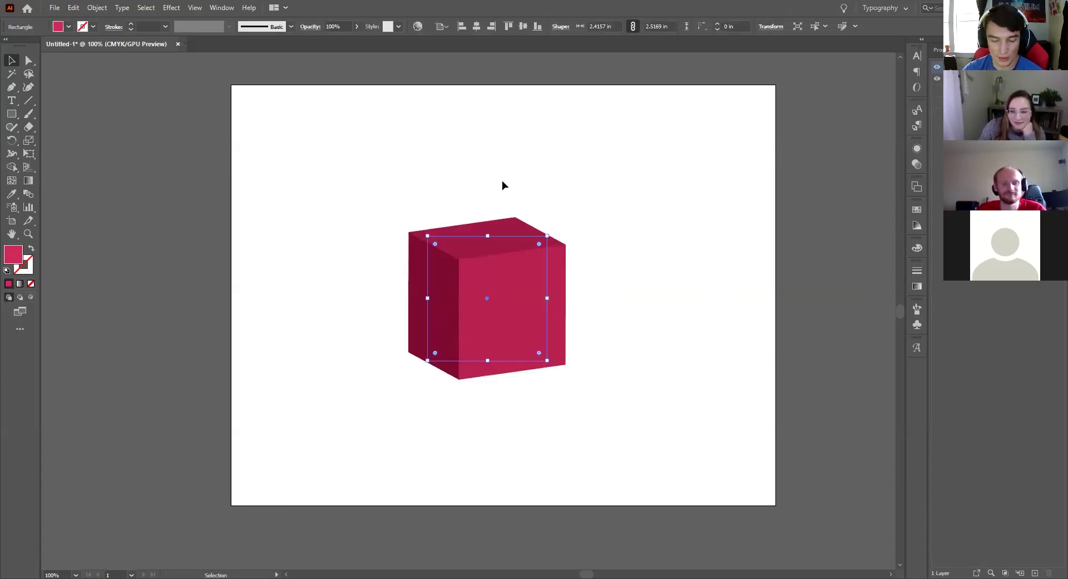
{"action": "key", "text": "ctrl+z"}
{"action": "key", "text": "ctrl+s"}
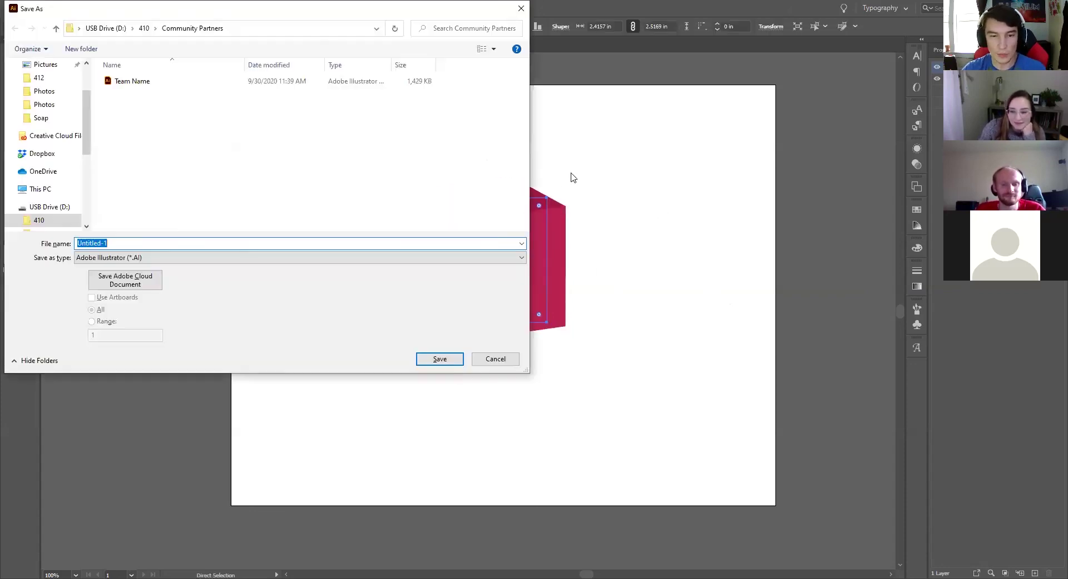
{"action": "key", "text": "Escape"}
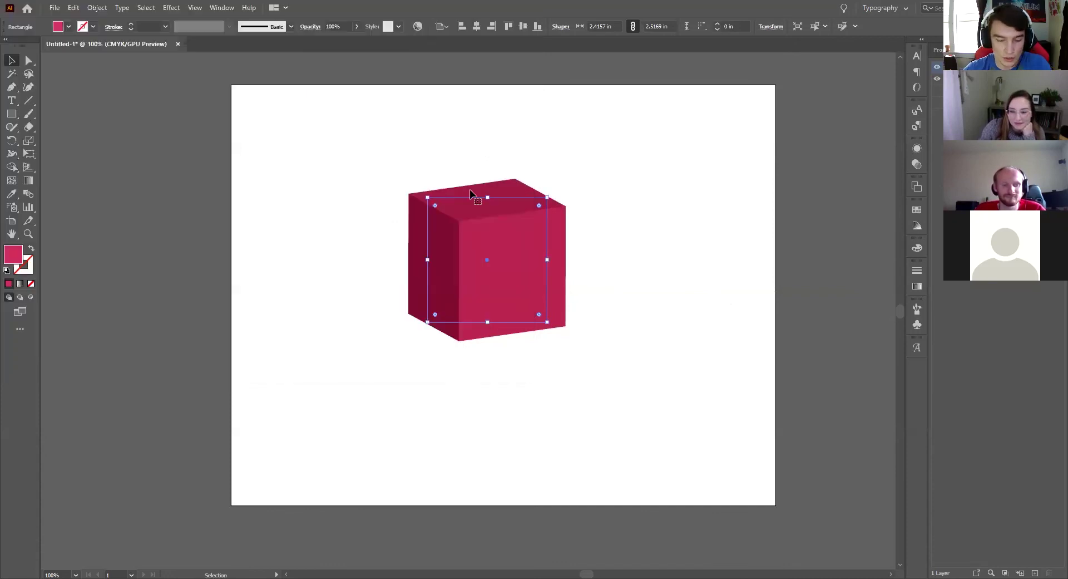
Delete the extruded cube and draw a new crimson rectangle about 2.55 × 2.87 in on the artboard.
{"action": "left_click", "coordinate": [440, 148]}
{"action": "left_click", "coordinate": [501, 250]}
{"action": "key", "text": "Delete"}
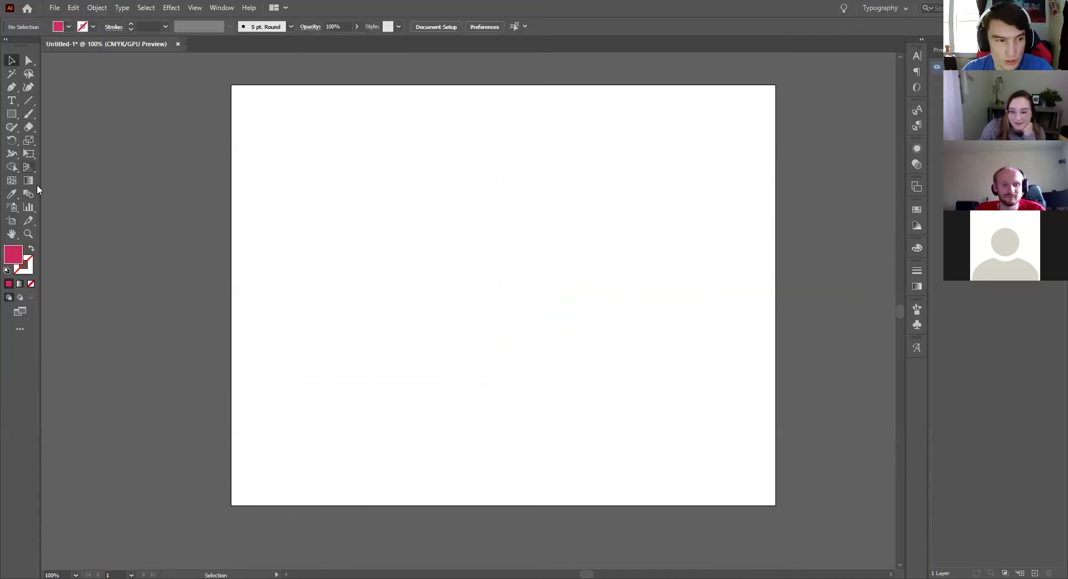
{"action": "left_click", "coordinate": [11, 114]}
{"action": "left_click_drag", "start_coordinate": [404, 203], "coordinate": [531, 345]}
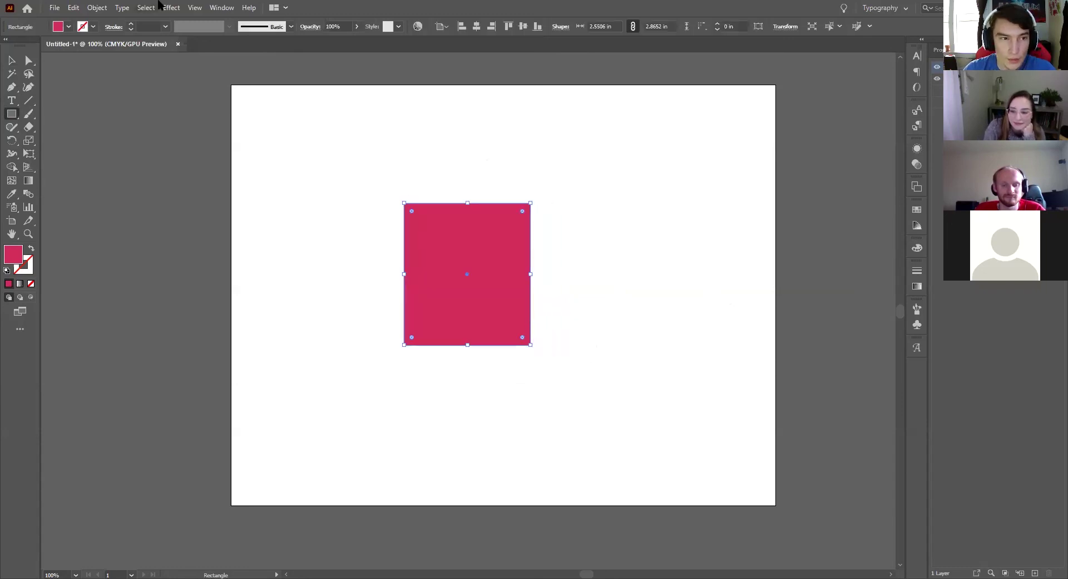
Start a 3D Extrude & Bevel effect on the new rectangle with an extrude depth of 244 pt.
{"action": "left_click", "coordinate": [194, 7]}
{"action": "mouse_move", "coordinate": [166, 8]}
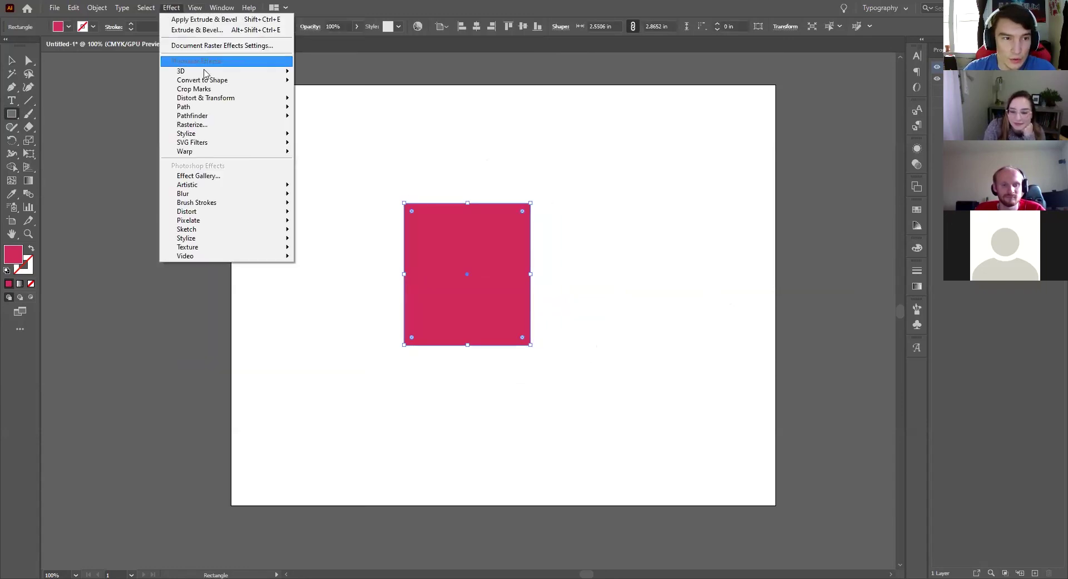
{"action": "mouse_move", "coordinate": [184, 70]}
{"action": "left_click", "coordinate": [334, 72]}
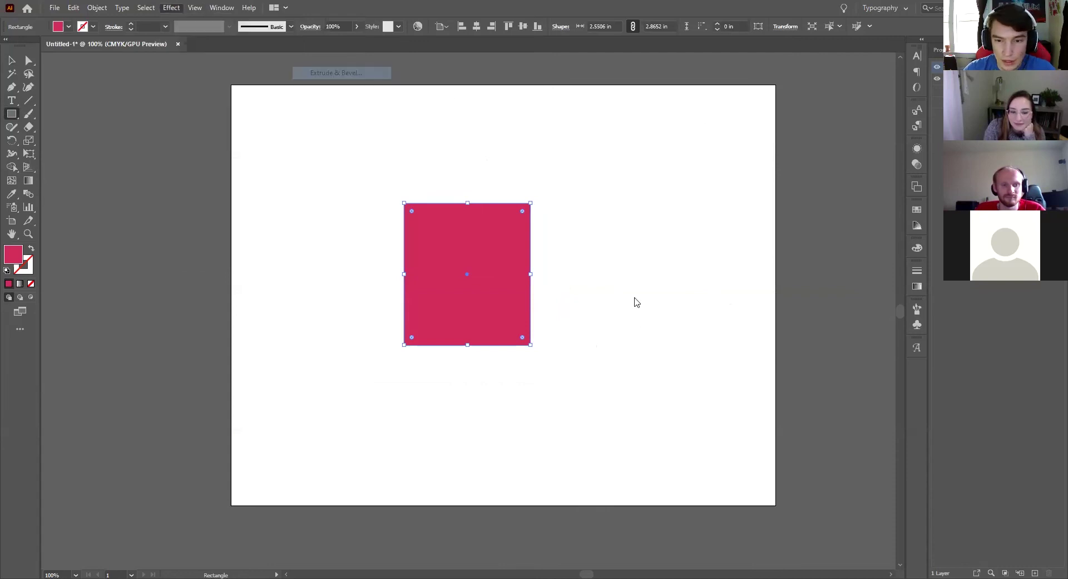
{"action": "left_click", "coordinate": [658, 276]}
{"action": "left_click_drag", "start_coordinate": [622, 289], "coordinate": [622, 293]}
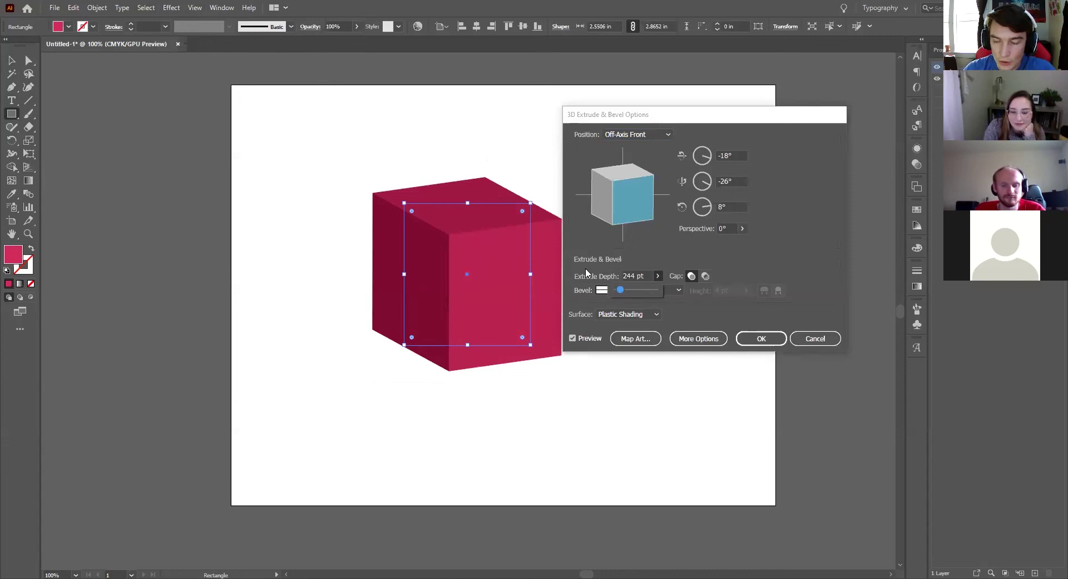
Examine the cube's individual surfaces and the available symbols in Map Art, and leave the 3D effect without applying it.
{"action": "left_click", "coordinate": [643, 339]}
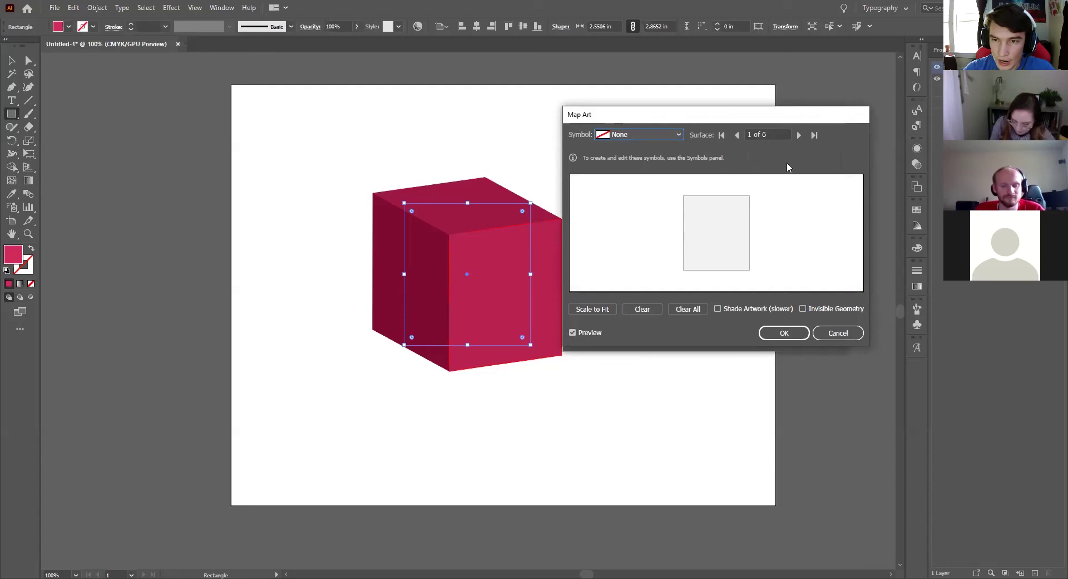
{"action": "left_click", "coordinate": [798, 135]}
{"action": "left_click", "coordinate": [799, 135]}
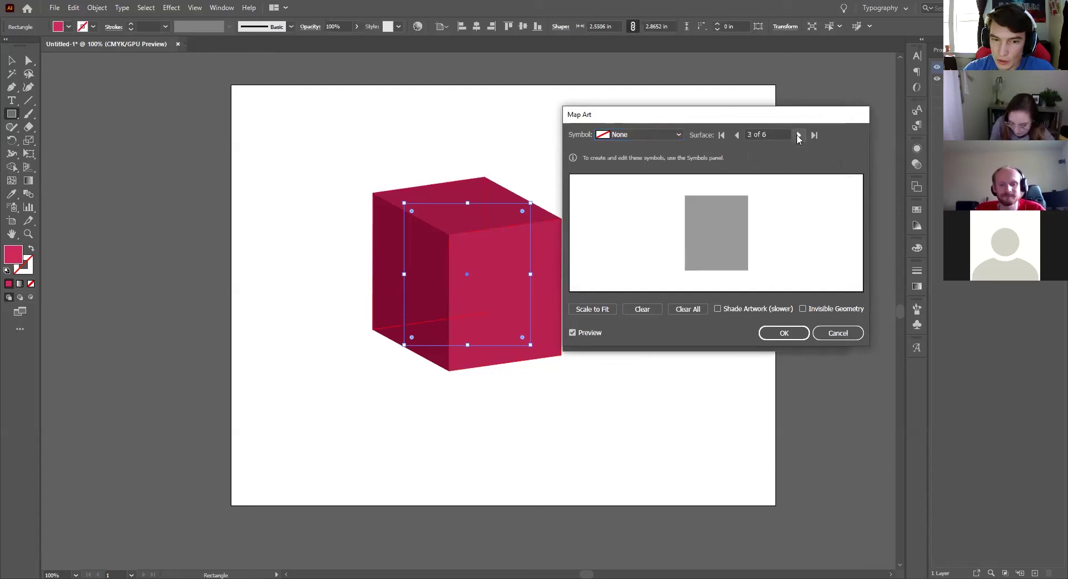
{"action": "left_click", "coordinate": [798, 135]}
{"action": "left_click", "coordinate": [798, 135]}
{"action": "left_click", "coordinate": [799, 135]}
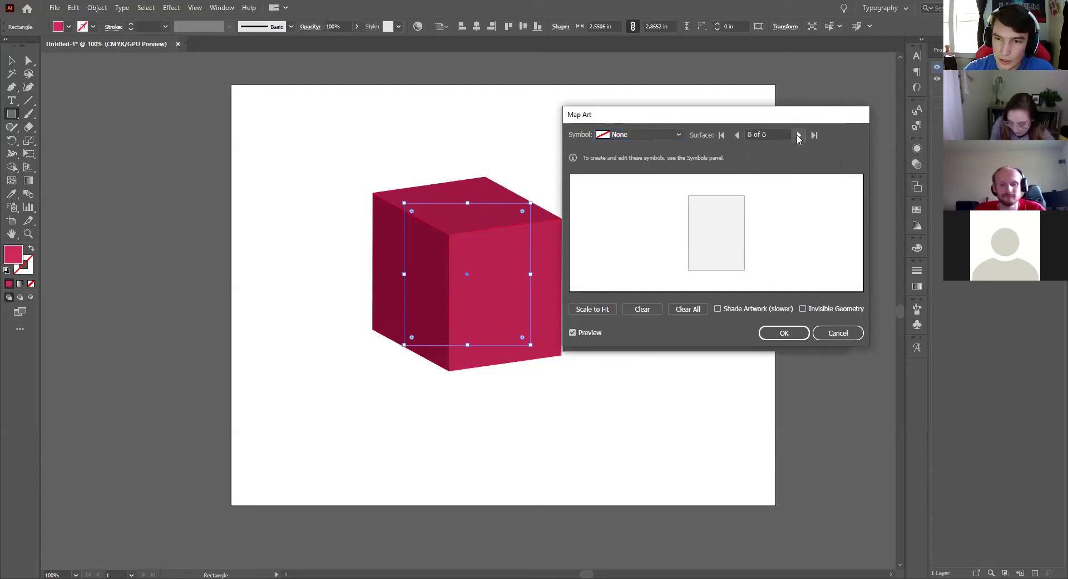
{"action": "left_click", "coordinate": [735, 135]}
{"action": "left_click", "coordinate": [735, 135]}
{"action": "left_click", "coordinate": [735, 135]}
{"action": "left_click", "coordinate": [735, 135]}
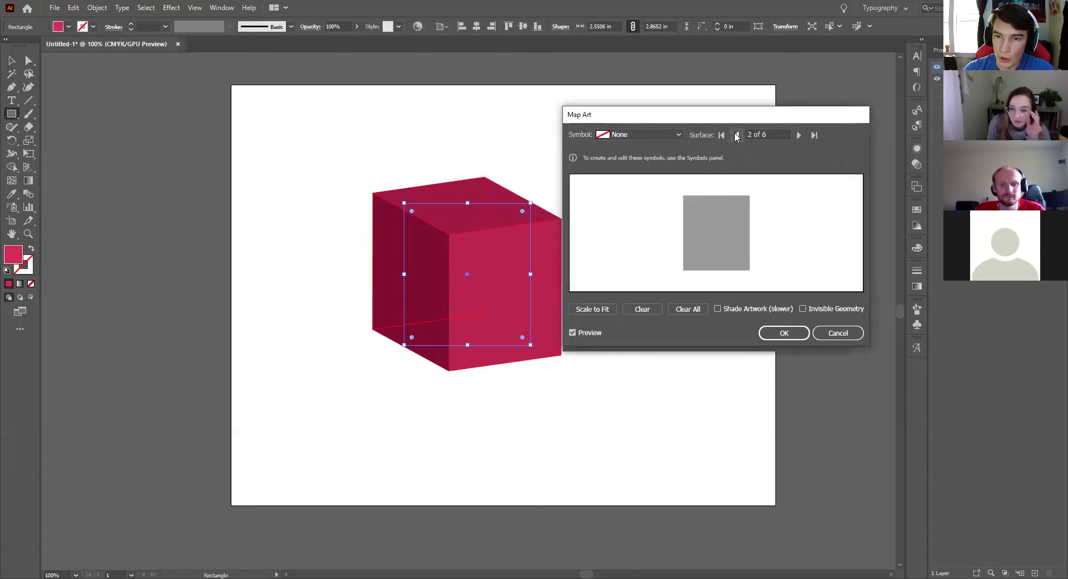
{"action": "left_click", "coordinate": [736, 135]}
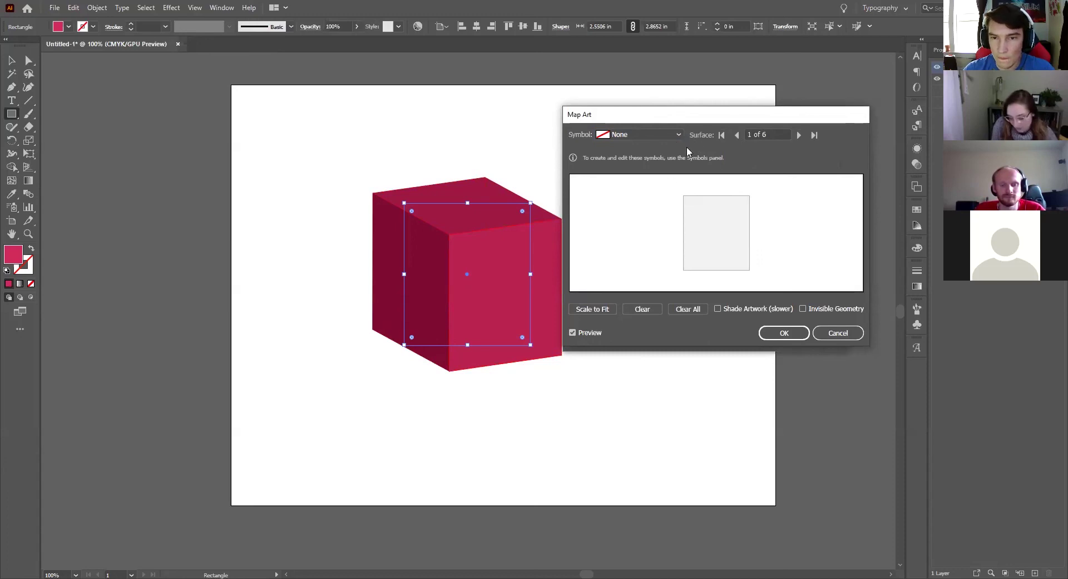
{"action": "left_click", "coordinate": [658, 134]}
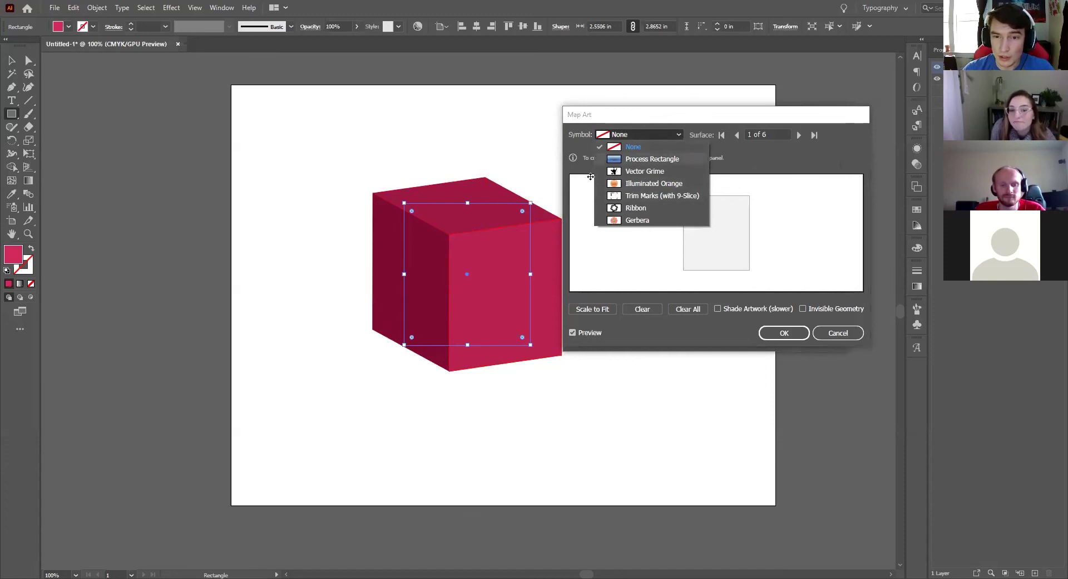
{"action": "left_click", "coordinate": [846, 333]}
{"action": "left_click", "coordinate": [846, 333]}
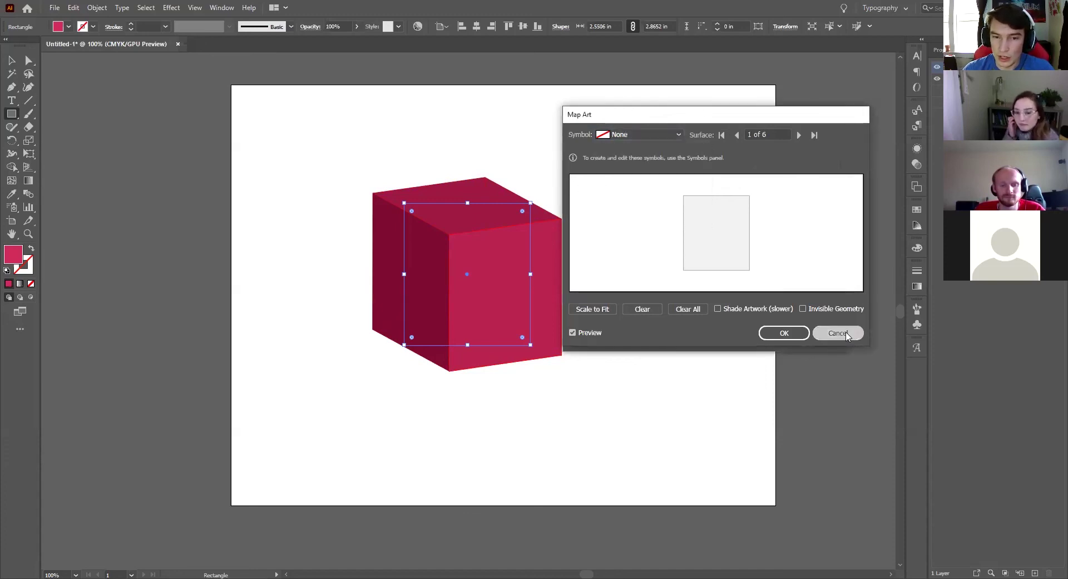
{"action": "left_click", "coordinate": [814, 338]}
Show the hidden DESIGN text and move it above and to the right of the crimson rectangle.
{"action": "left_click", "coordinate": [12, 60]}
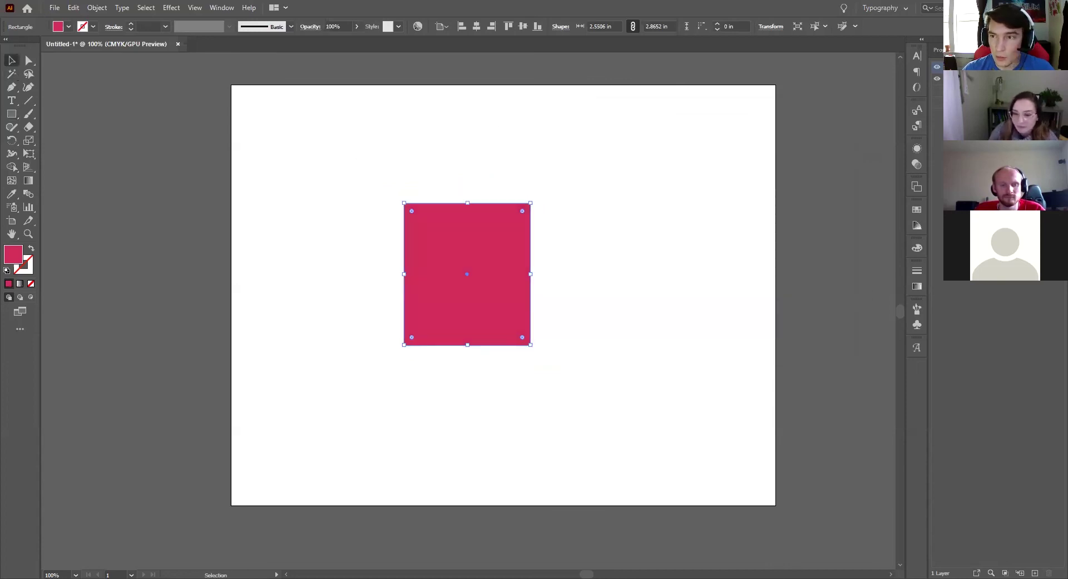
{"action": "left_click", "coordinate": [938, 90]}
{"action": "left_click_drag", "start_coordinate": [610, 222], "coordinate": [601, 167]}
Convert the DESIGN text to outlines.
{"action": "left_click", "coordinate": [648, 145]}
{"action": "right_click", "coordinate": [640, 149]}
{"action": "left_click", "coordinate": [684, 242]}
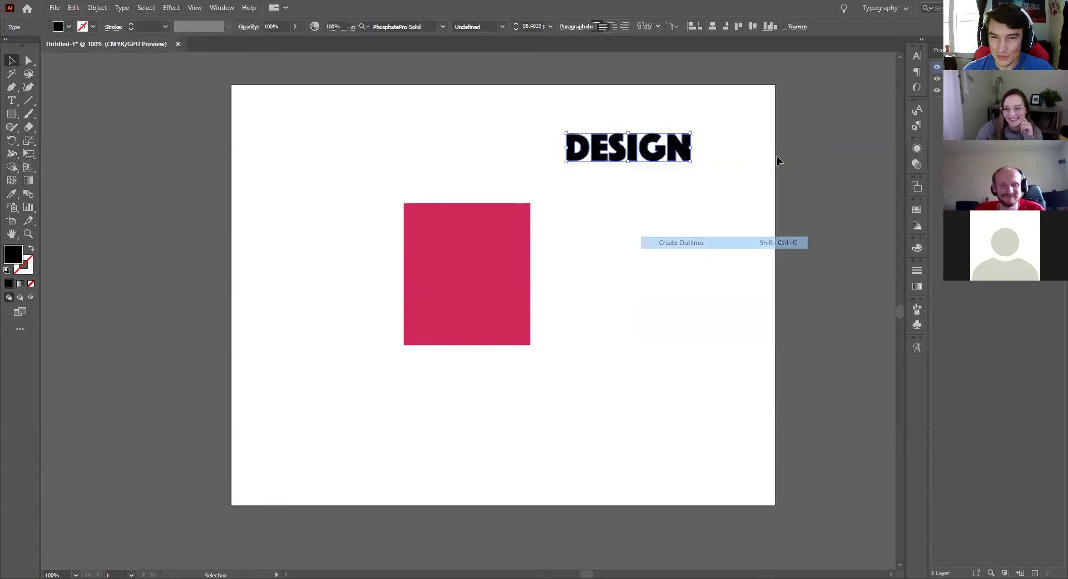
Save the outlined DESIGN text as a dynamic symbol named design with export type Graphic, and move it near the artboard's upper-right corner.
{"action": "left_click", "coordinate": [669, 109]}
{"action": "left_click_drag", "start_coordinate": [644, 149], "coordinate": [681, 161]}
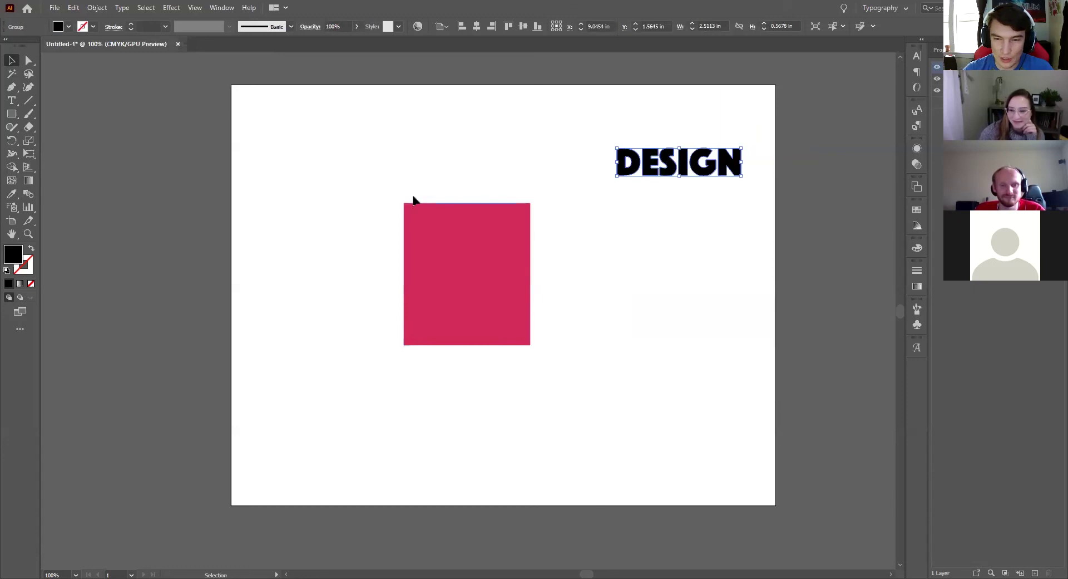
{"action": "left_click", "coordinate": [916, 326]}
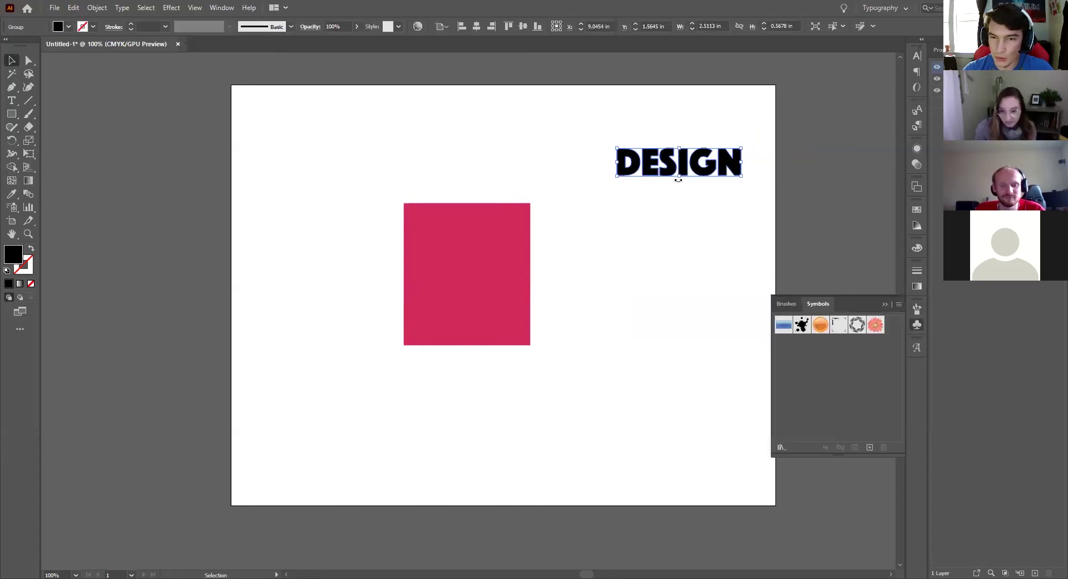
{"action": "left_click", "coordinate": [871, 446]}
{"action": "type", "text": "design"}
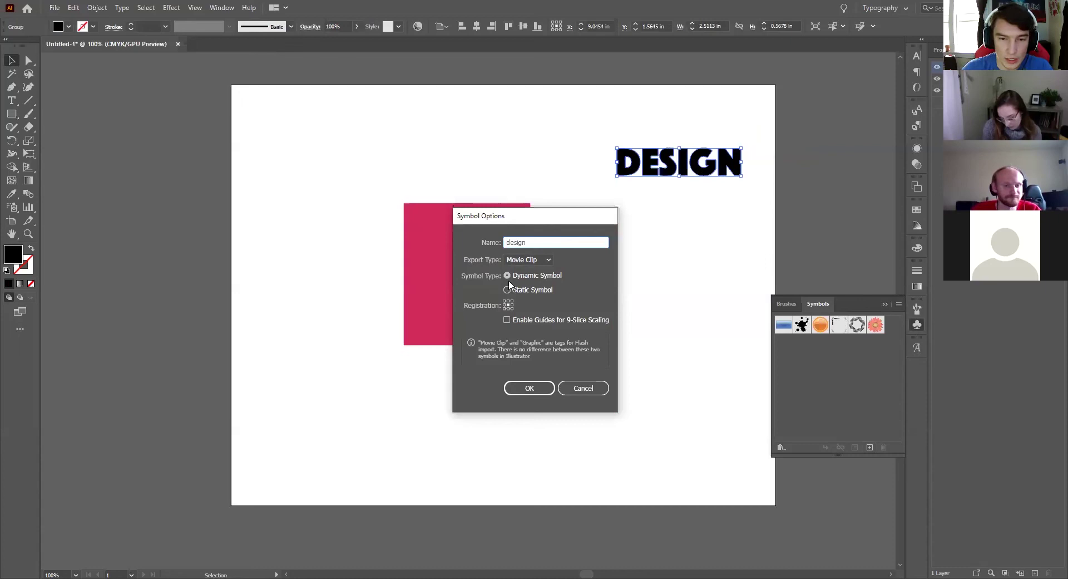
{"action": "left_click", "coordinate": [529, 260]}
{"action": "left_click", "coordinate": [521, 283]}
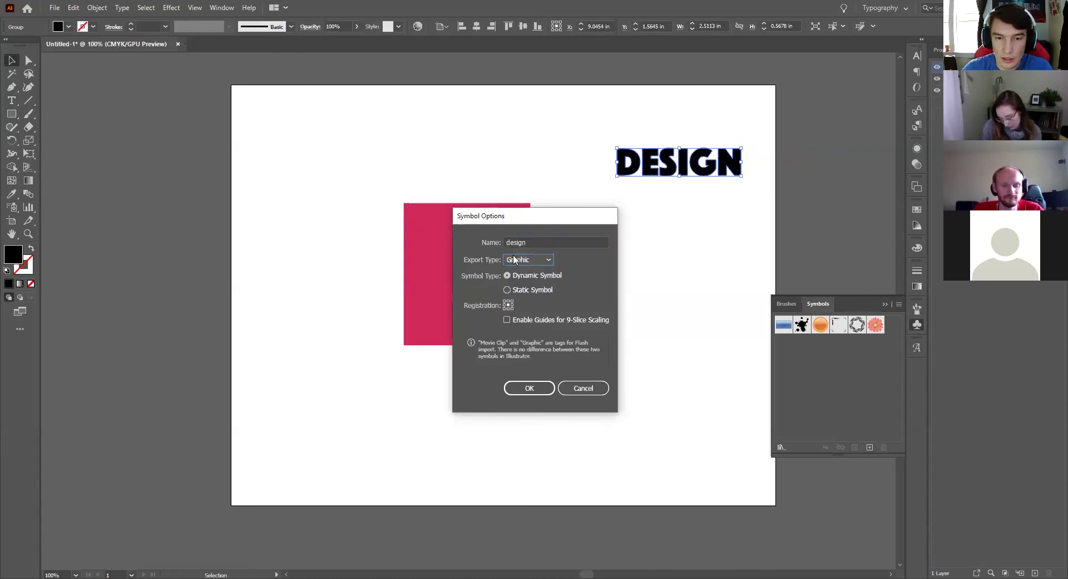
{"action": "left_click", "coordinate": [528, 259]}
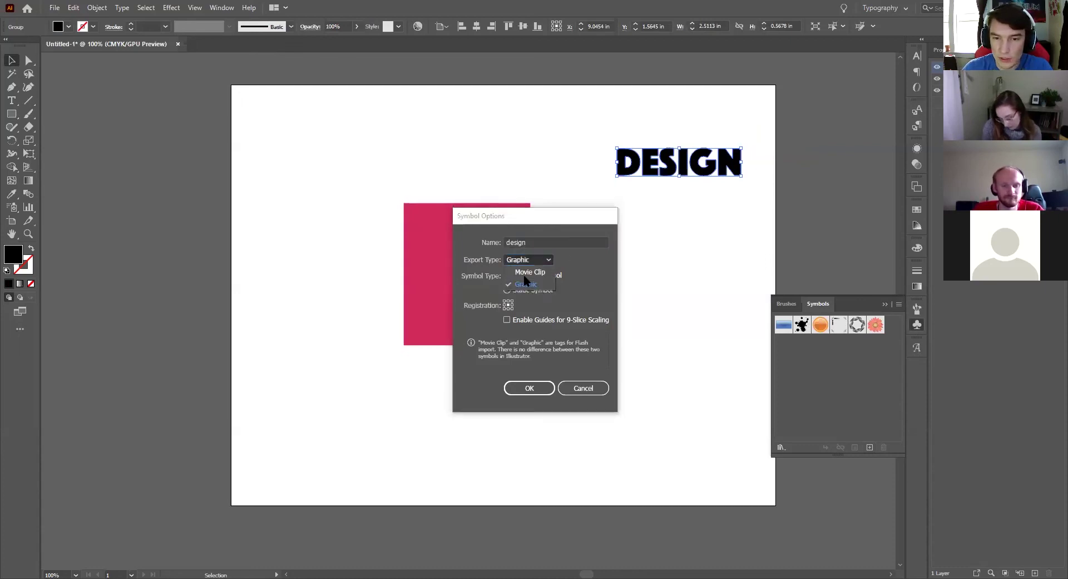
{"action": "left_click", "coordinate": [587, 305]}
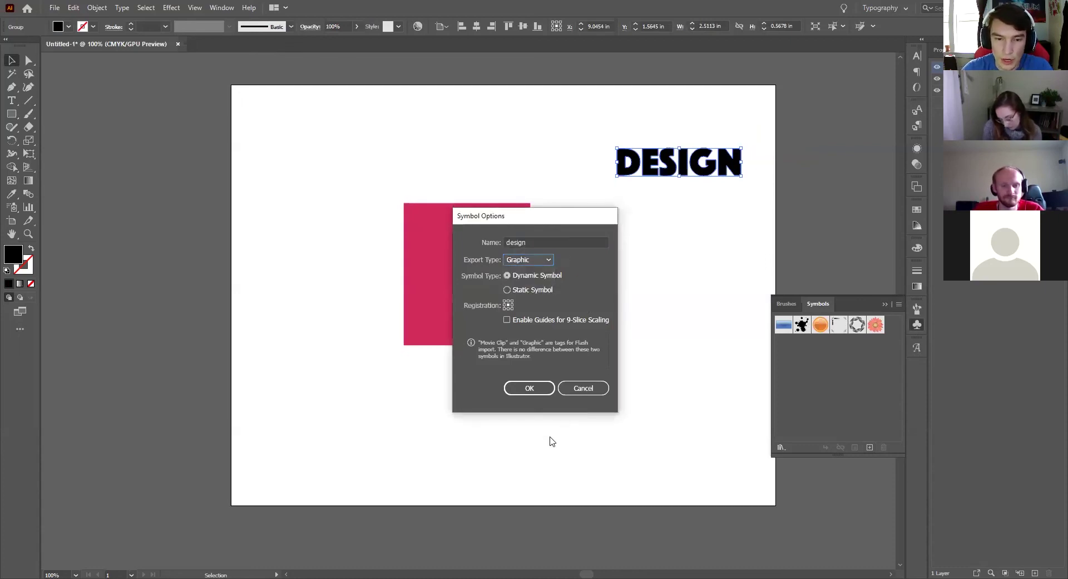
{"action": "left_click", "coordinate": [528, 388]}
{"action": "left_click_drag", "start_coordinate": [699, 167], "coordinate": [733, 110]}
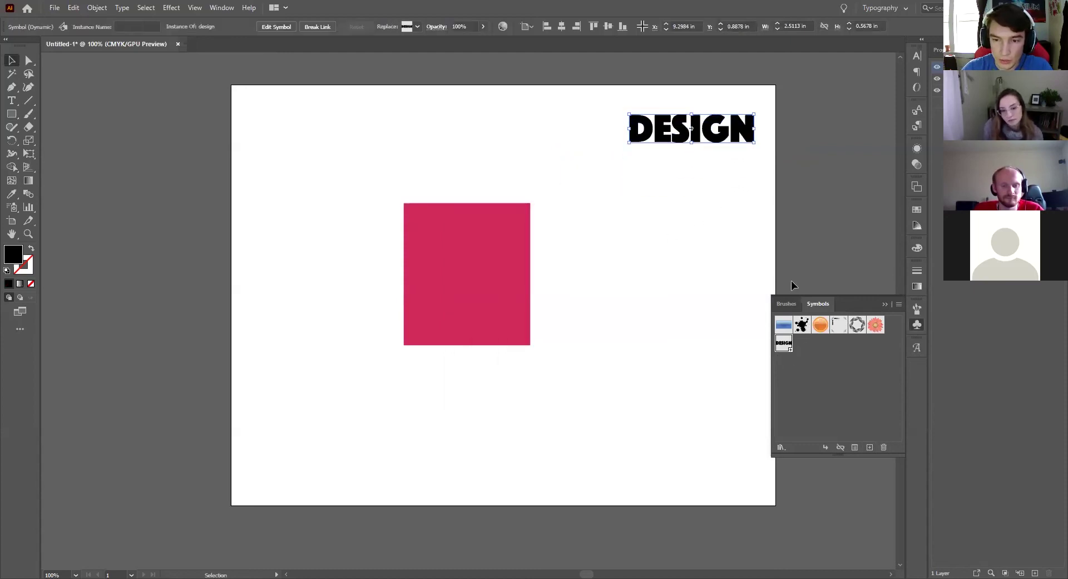
{"action": "left_click", "coordinate": [751, 215]}
Start a 3D Extrude & Bevel effect on the crimson rectangle and increase the extrude depth to form a cube.
{"action": "left_click", "coordinate": [526, 233]}
{"action": "left_click", "coordinate": [194, 7]}
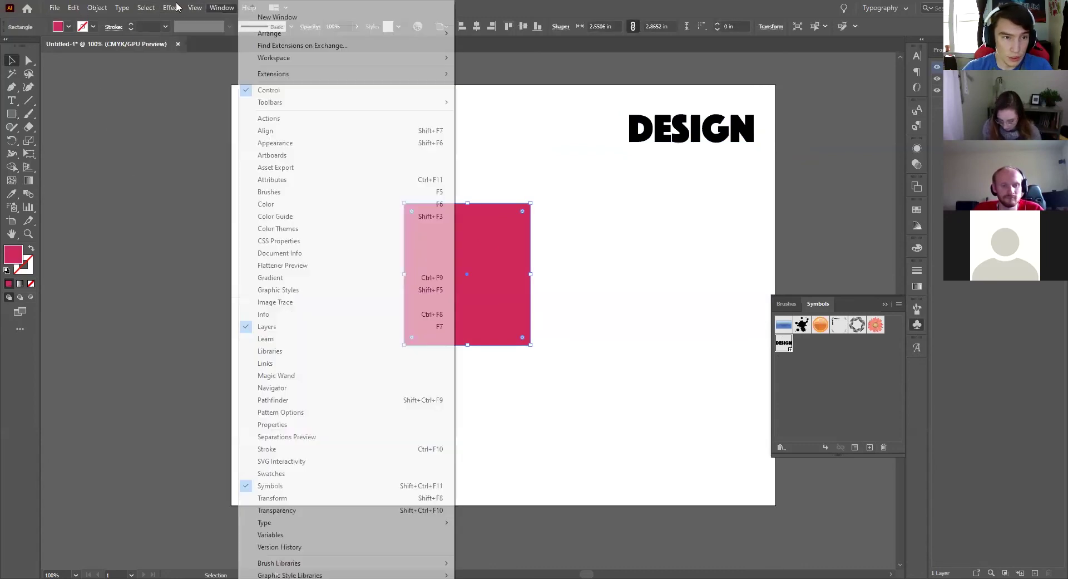
{"action": "mouse_move", "coordinate": [200, 71]}
{"action": "left_click", "coordinate": [334, 73]}
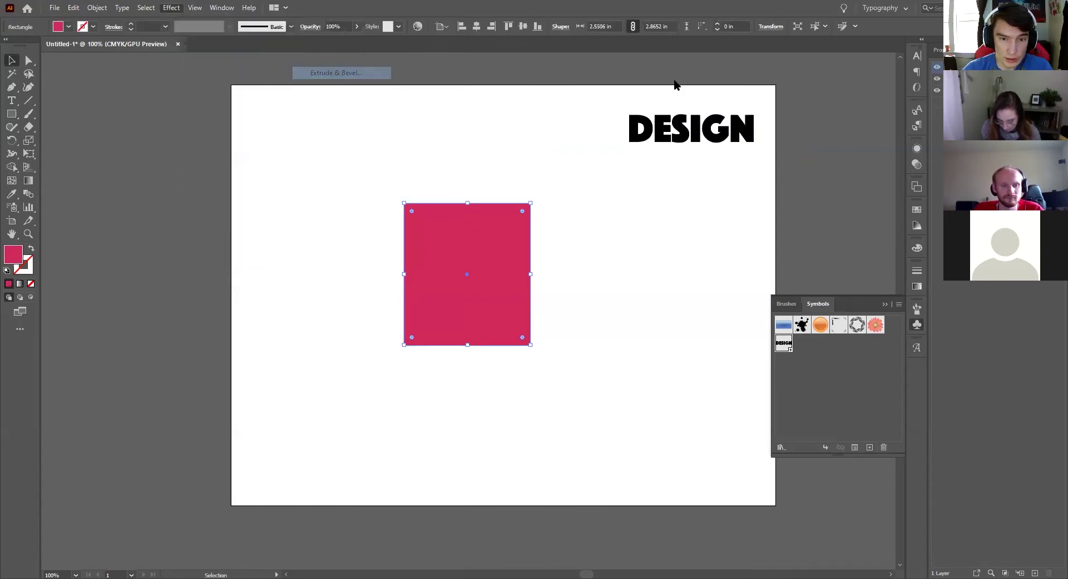
{"action": "left_click", "coordinate": [657, 276]}
{"action": "left_click_drag", "start_coordinate": [617, 290], "coordinate": [619, 290]}
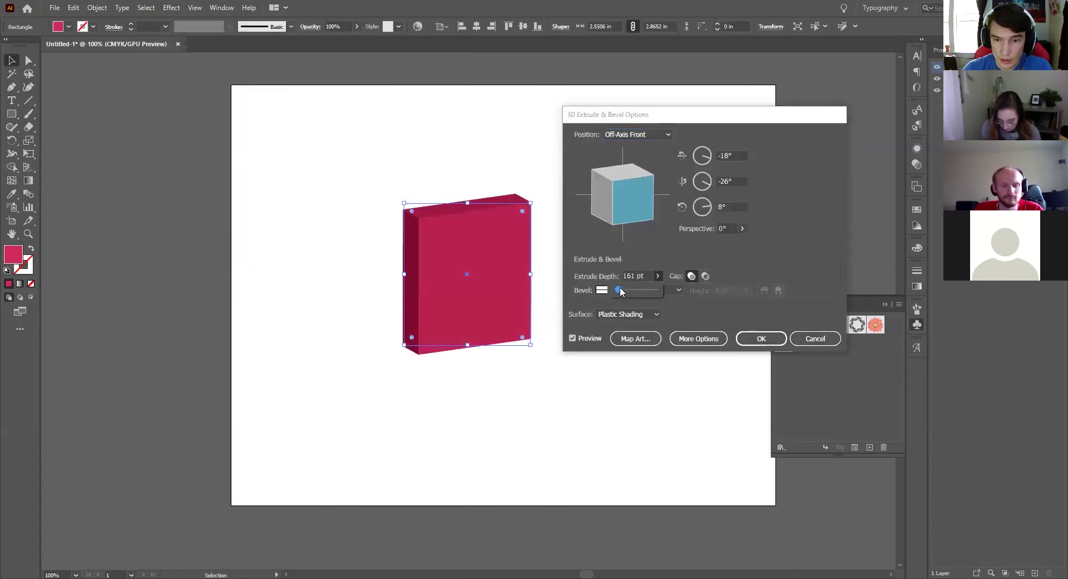
Use Map Art to place the design symbol on surfaces 1 and 2 of the cube.
{"action": "left_click", "coordinate": [640, 341]}
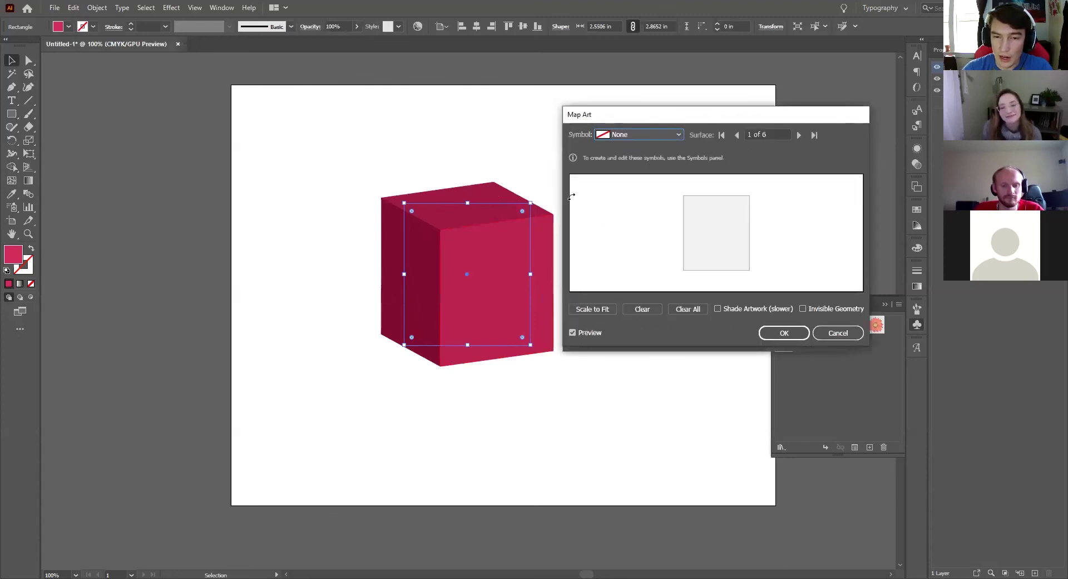
{"action": "left_click", "coordinate": [671, 140]}
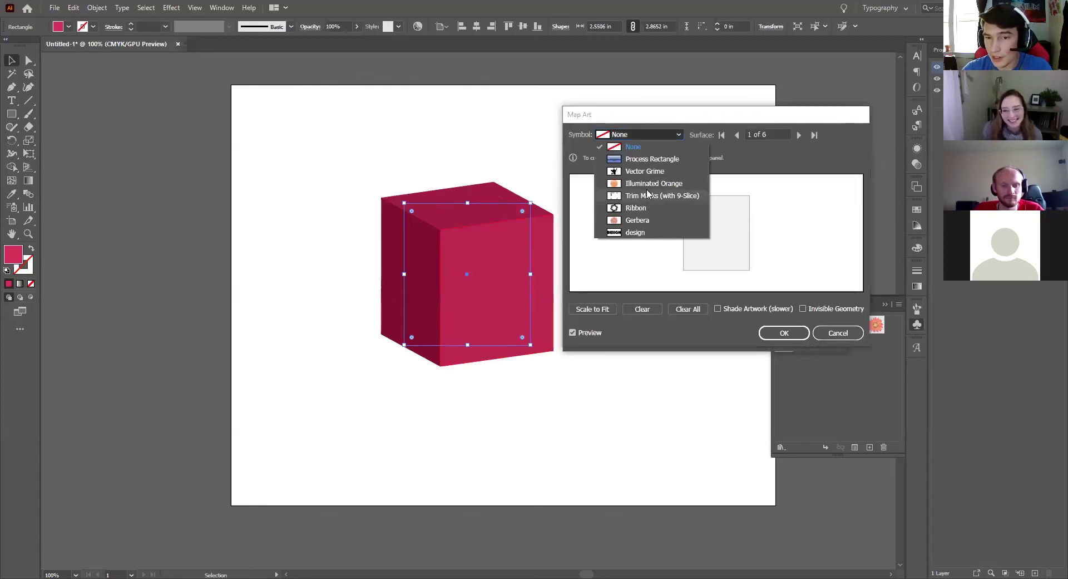
{"action": "left_click", "coordinate": [642, 233]}
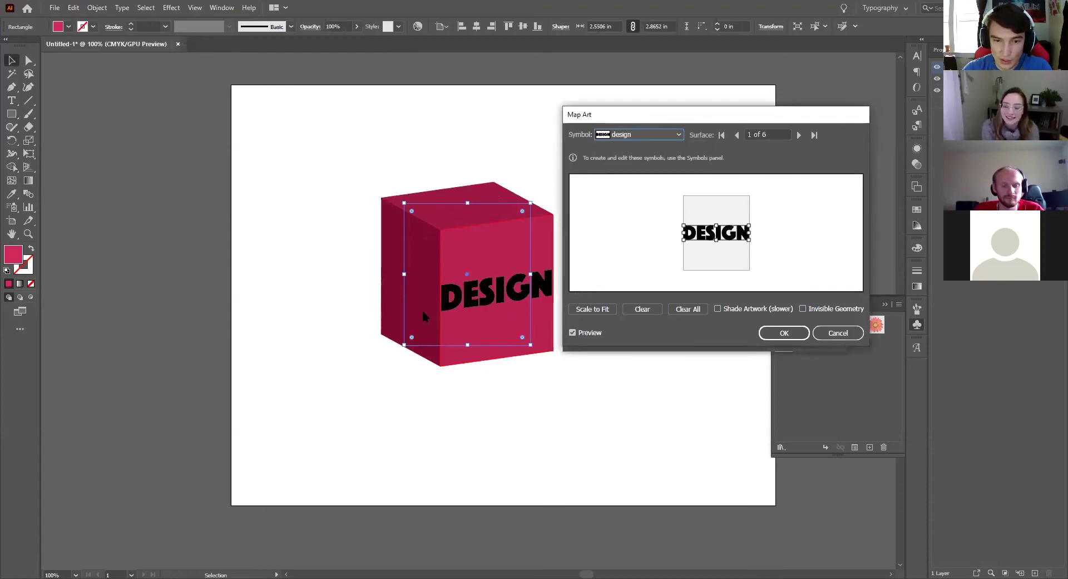
{"action": "left_click", "coordinate": [799, 135]}
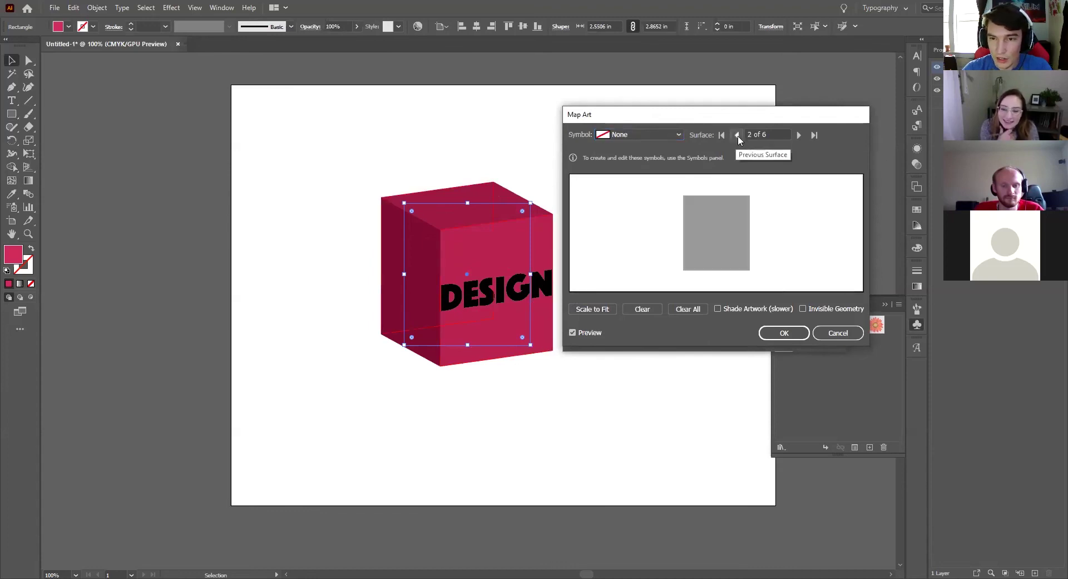
{"action": "left_click", "coordinate": [679, 134]}
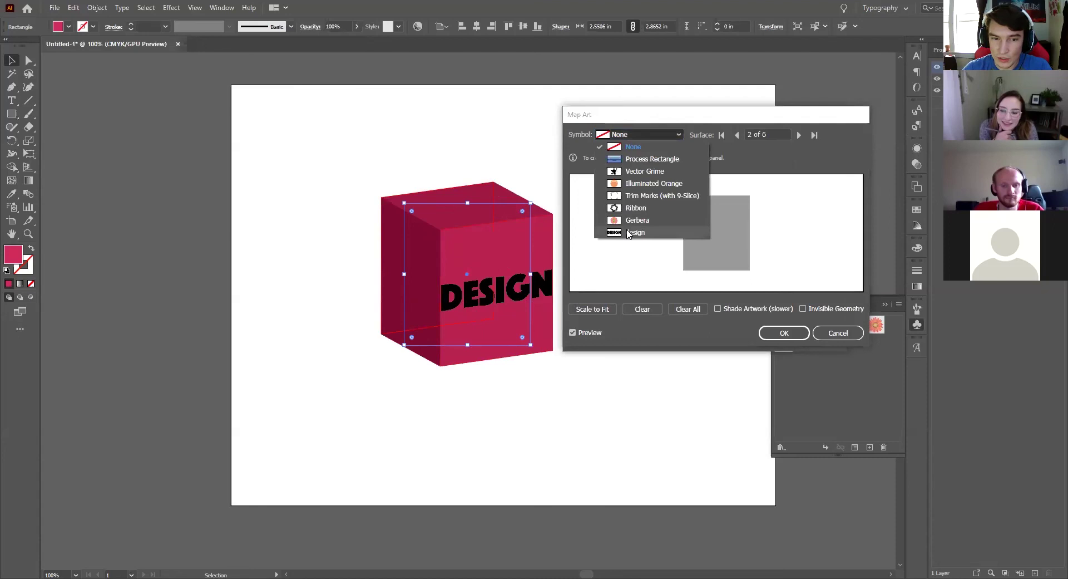
{"action": "left_click", "coordinate": [628, 233]}
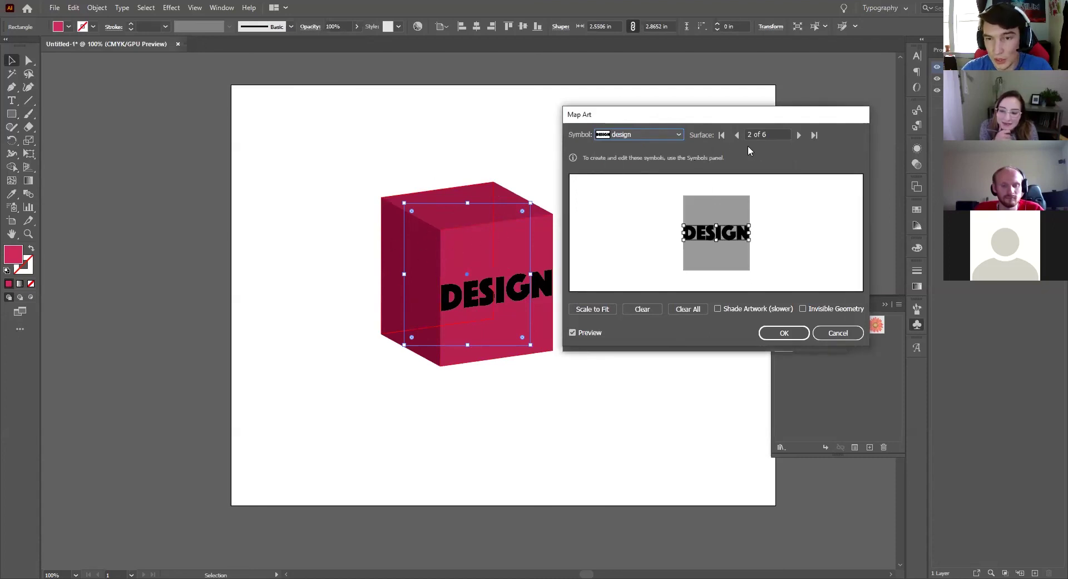
Map the design symbol onto surface 5, rotated 90 degrees clockwise, and apply the 3D effect.
{"action": "left_click", "coordinate": [799, 135]}
{"action": "left_click", "coordinate": [799, 135]}
{"action": "left_click", "coordinate": [799, 136]}
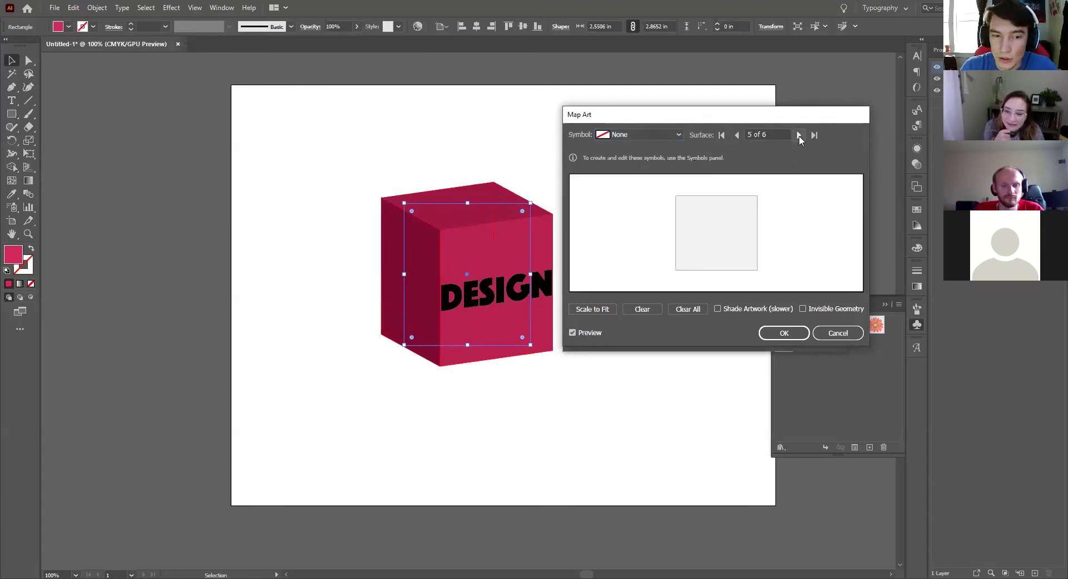
{"action": "left_click", "coordinate": [656, 134]}
{"action": "left_click", "coordinate": [634, 232]}
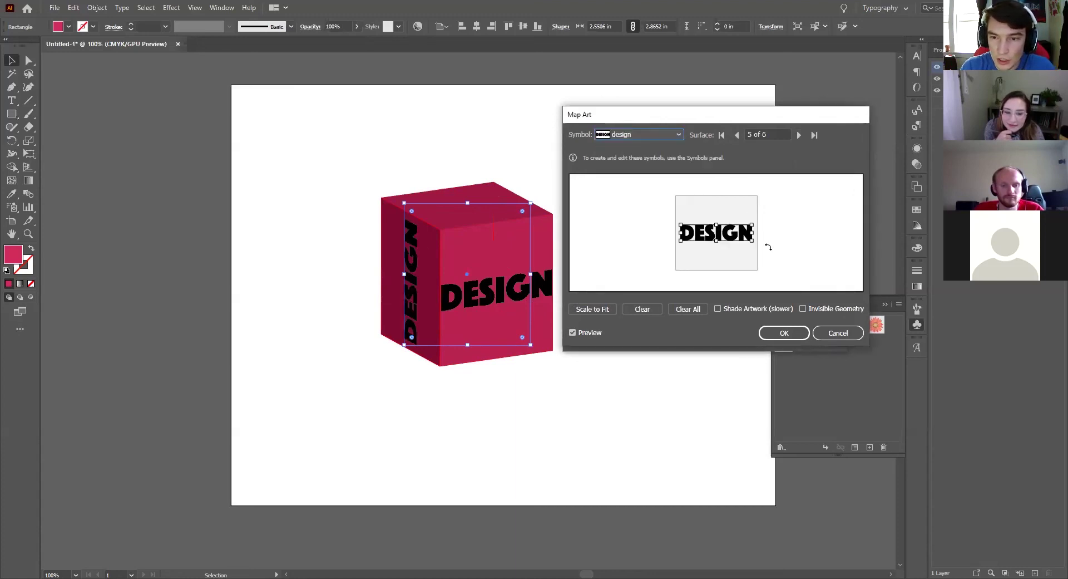
{"action": "left_click_drag", "start_coordinate": [763, 242], "coordinate": [730, 274]}
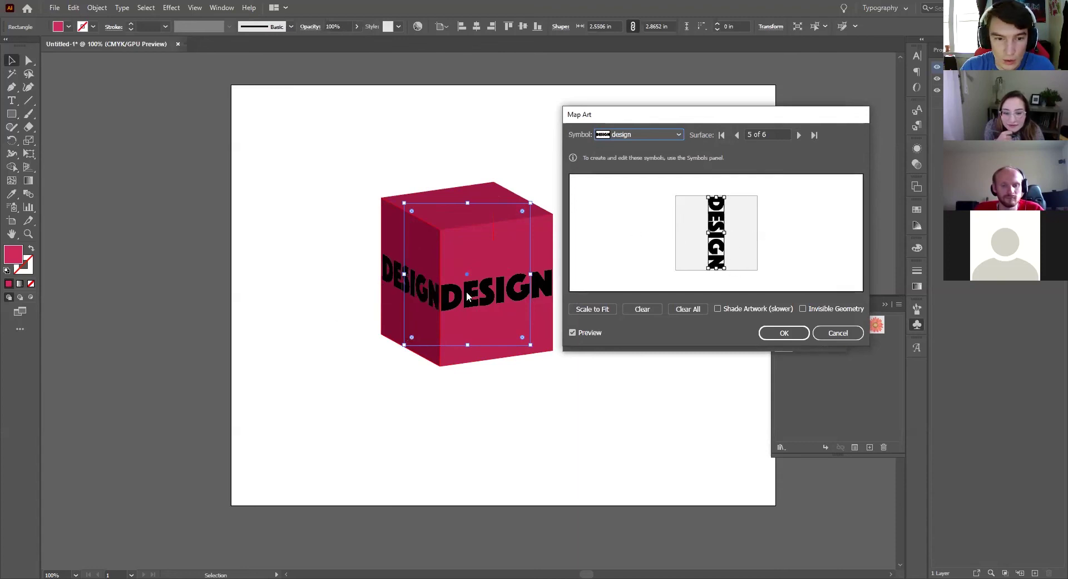
{"action": "left_click", "coordinate": [774, 333]}
{"action": "left_click", "coordinate": [758, 339]}
Move the finished cube to the right and slightly down, nearer the middle of the artboard.
{"action": "left_click", "coordinate": [608, 222]}
{"action": "left_click_drag", "start_coordinate": [428, 239], "coordinate": [529, 239]}
{"action": "left_click_drag", "start_coordinate": [608, 238], "coordinate": [530, 255]}
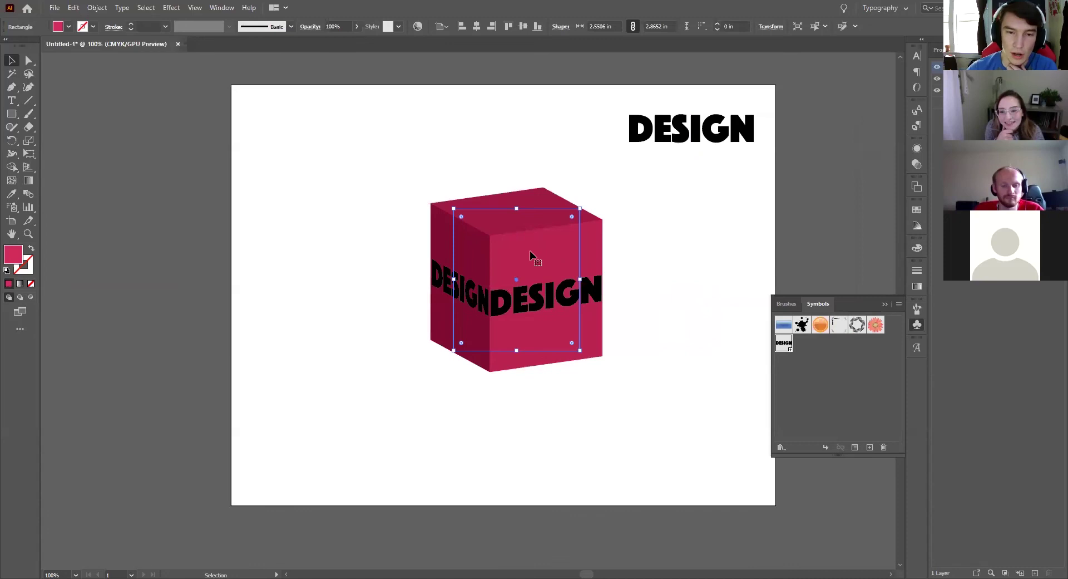
{"action": "left_click", "coordinate": [657, 239]}
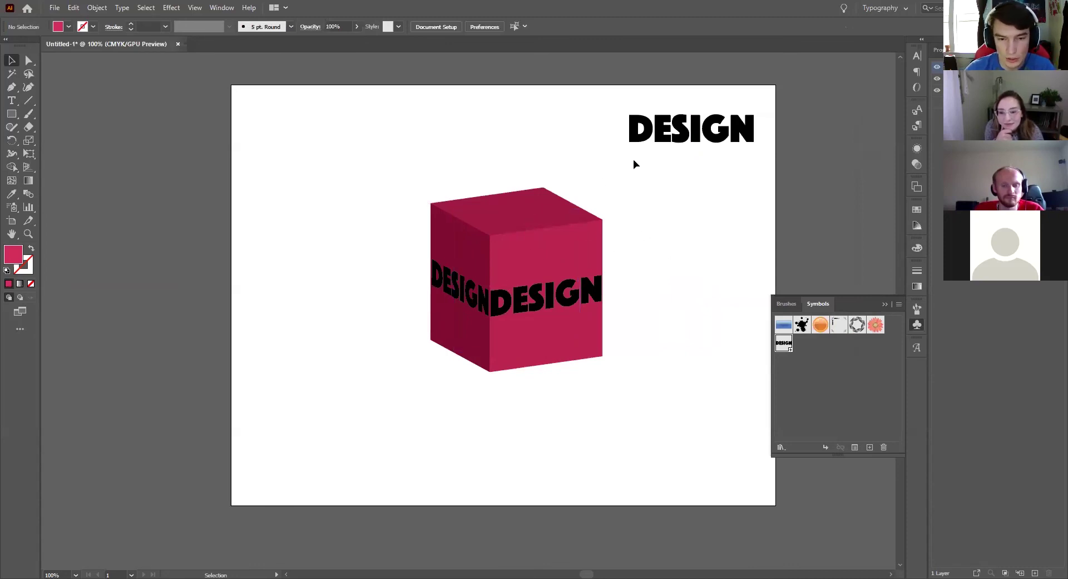
{"action": "mouse_move", "coordinate": [544, 232]}
{"action": "left_mouse_down"}
{"action": "mouse_move", "coordinate": [412, 200]}
{"action": "mouse_move", "coordinate": [416, 218]}
{"action": "mouse_move", "coordinate": [558, 241]}
{"action": "left_mouse_up"}
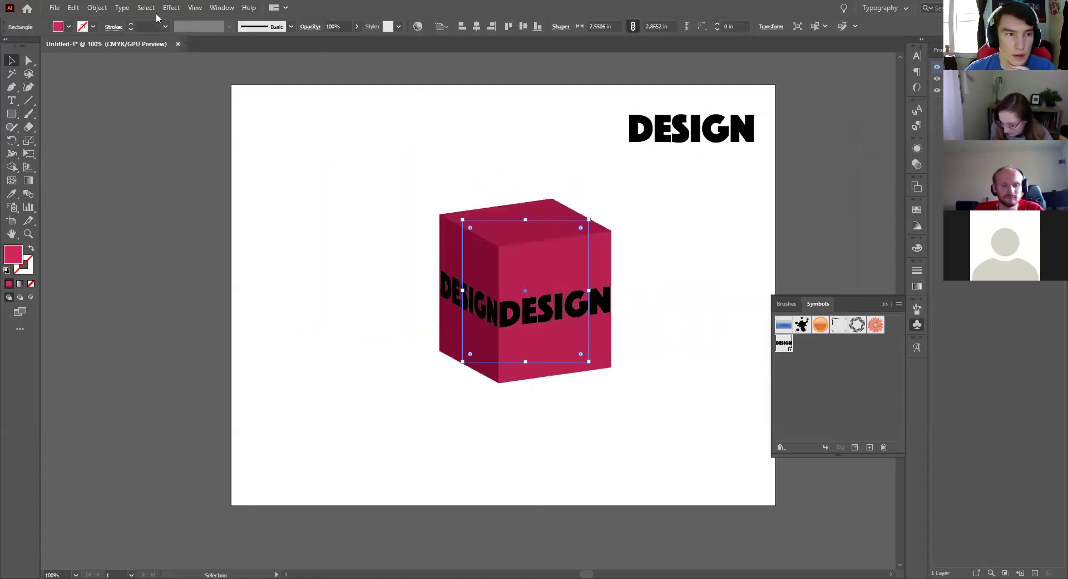
Expand the appearance of the cube into separate editable shapes.
{"action": "left_click", "coordinate": [97, 8]}
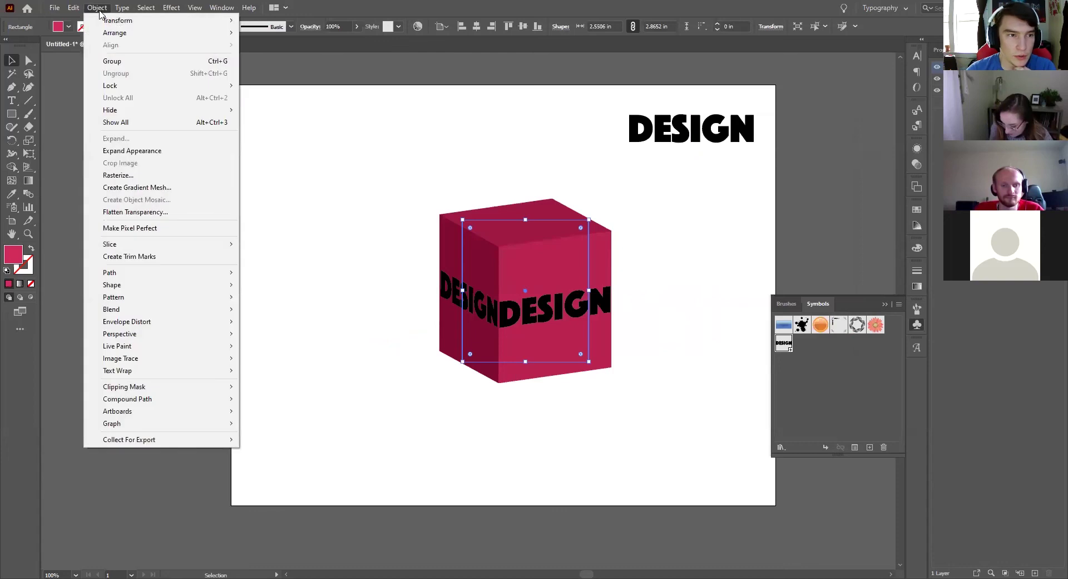
{"action": "mouse_move", "coordinate": [148, 8]}
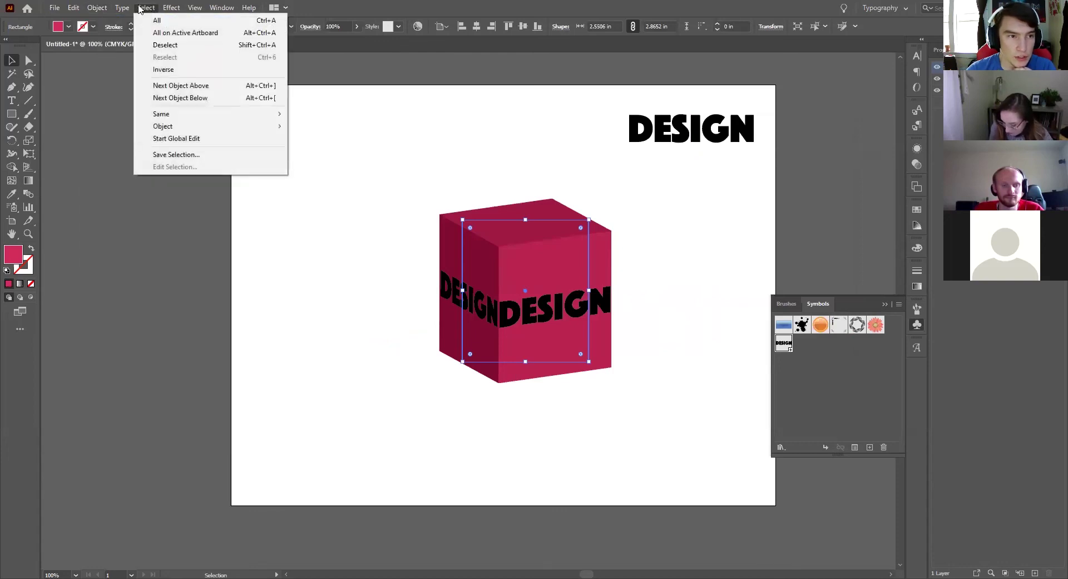
{"action": "mouse_move", "coordinate": [98, 8]}
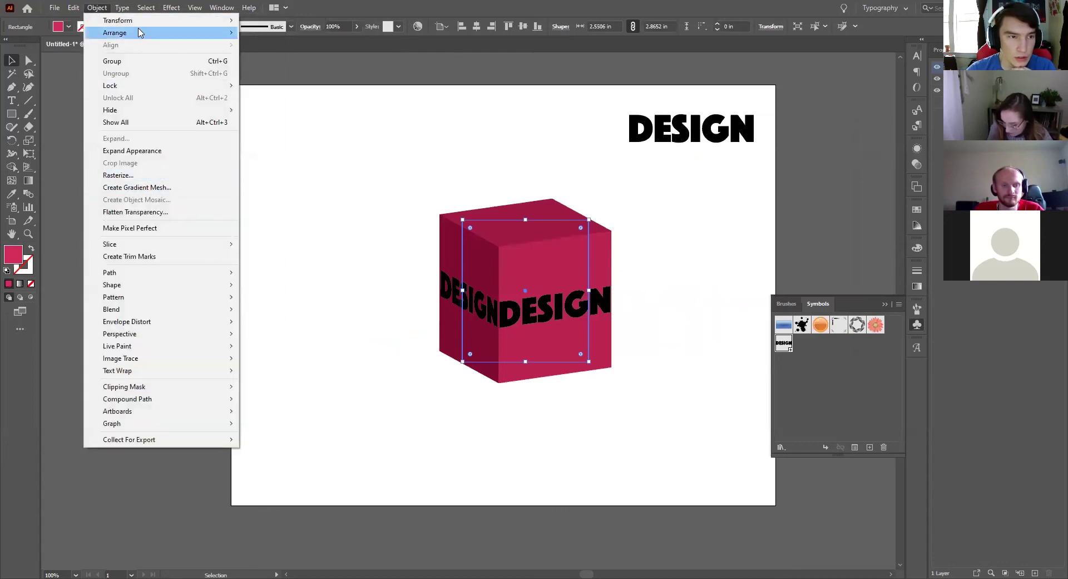
{"action": "left_click", "coordinate": [151, 151]}
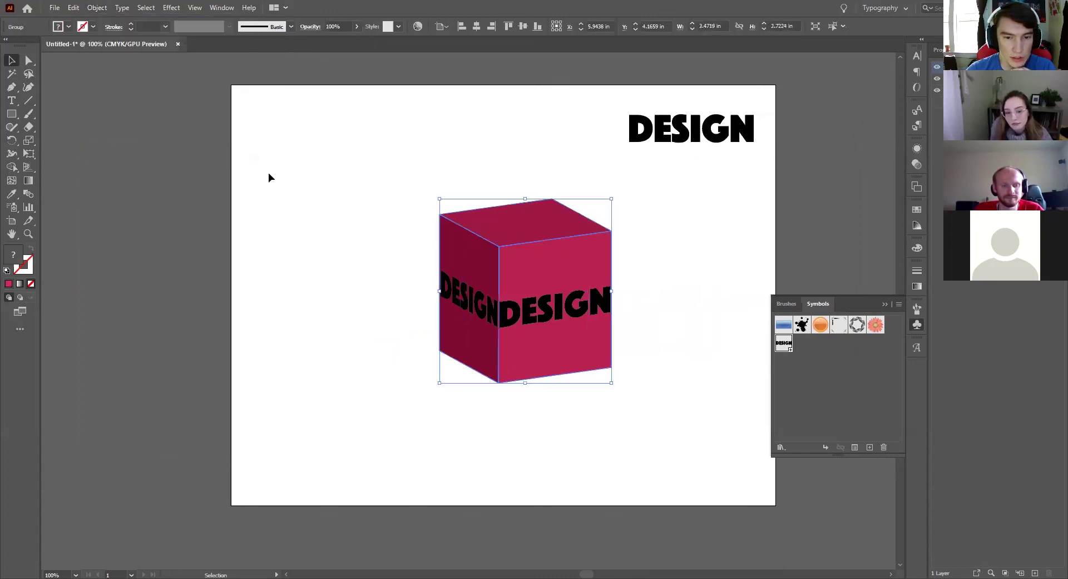
{"action": "left_click", "coordinate": [662, 244]}
Pull the cube's front, left and top faces away from the mapped DESIGN lettering with the Direct Selection tool.
{"action": "key", "text": "a"}
{"action": "left_click_drag", "start_coordinate": [553, 266], "coordinate": [666, 315]}
{"action": "left_click_drag", "start_coordinate": [473, 286], "coordinate": [396, 285]}
{"action": "left_click_drag", "start_coordinate": [523, 205], "coordinate": [525, 159]}
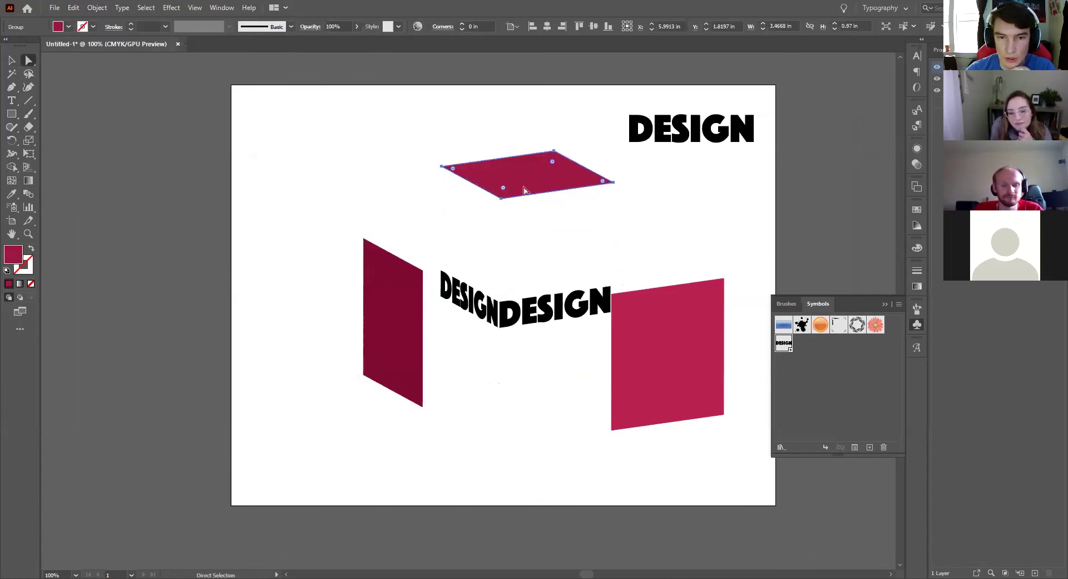
Undo the moves of the cube's three faces.
{"action": "key", "text": "ctrl+z"}
{"action": "key", "text": "ctrl+z"}
{"action": "key", "text": "ctrl+z"}
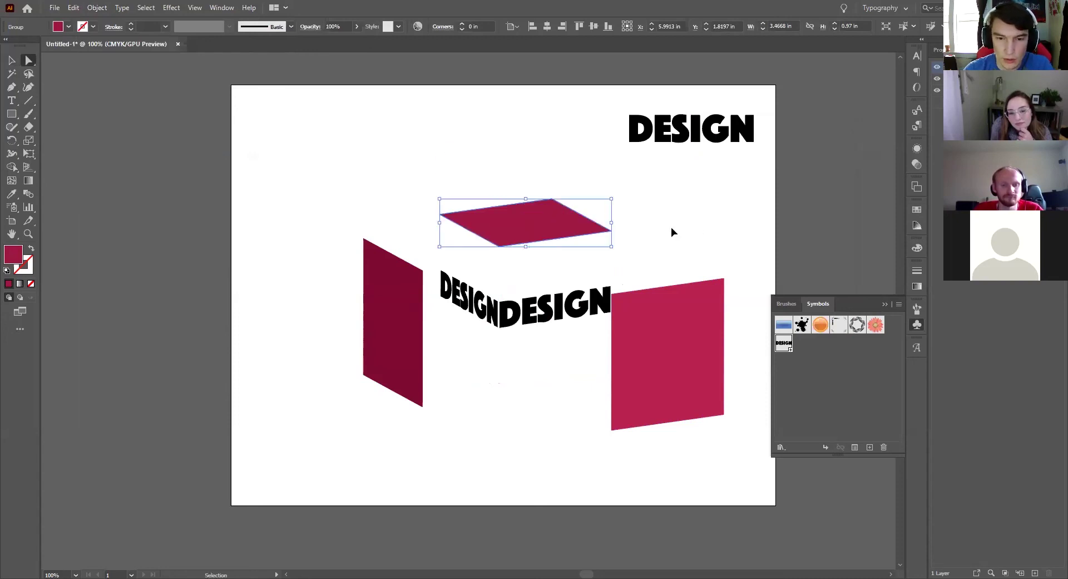
Examine the individual letter shapes of the DESIGN lettering on the expanded cube's front and left faces.
{"action": "left_click", "coordinate": [543, 311]}
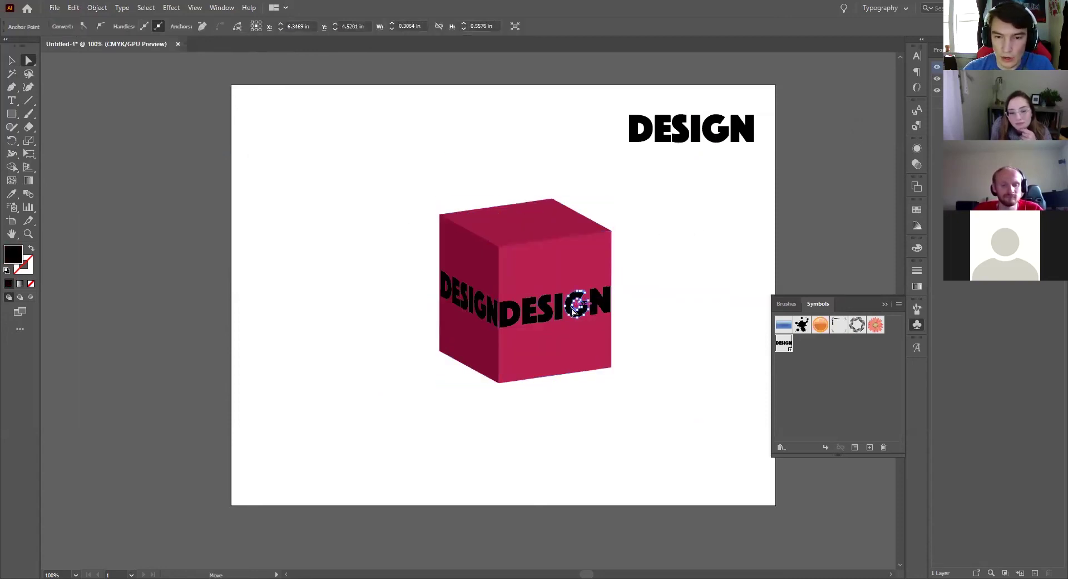
{"action": "left_click", "coordinate": [598, 304]}
{"action": "left_click", "coordinate": [542, 309]}
{"action": "left_click", "coordinate": [468, 309]}
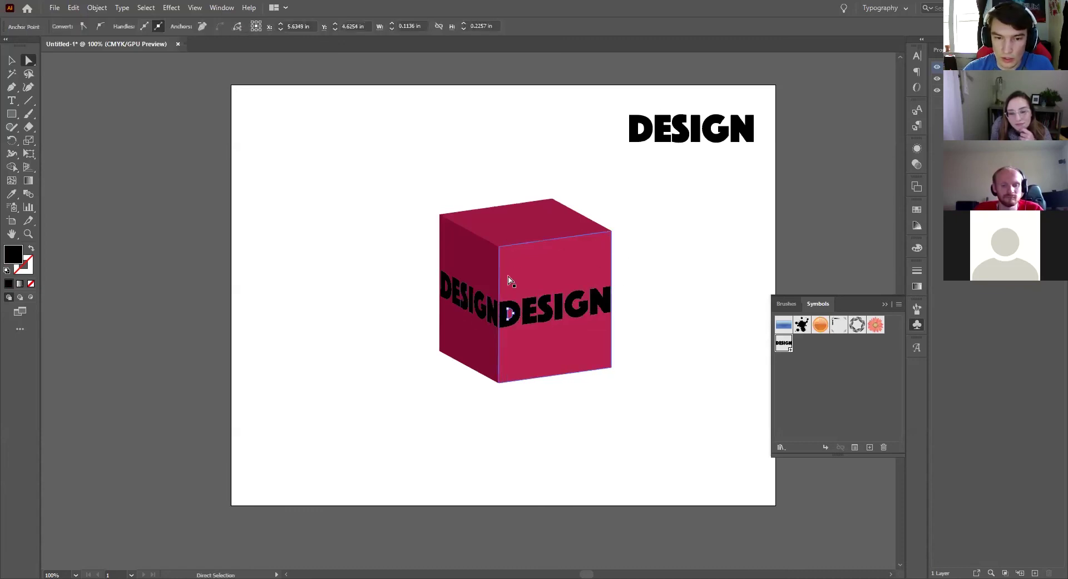
{"action": "left_click", "coordinate": [508, 311]}
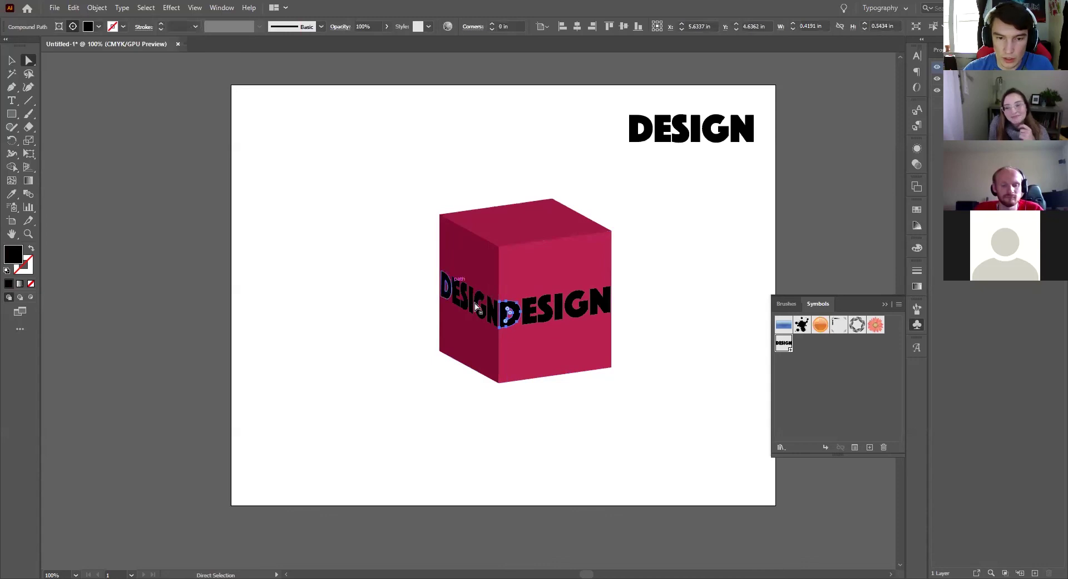
Delete the whole expanded cube with its lettering and hide the symbol library.
{"action": "left_click", "coordinate": [11, 61]}
{"action": "left_click", "coordinate": [670, 207]}
{"action": "left_click_drag", "start_coordinate": [403, 160], "coordinate": [660, 409]}
{"action": "key", "text": "Delete"}
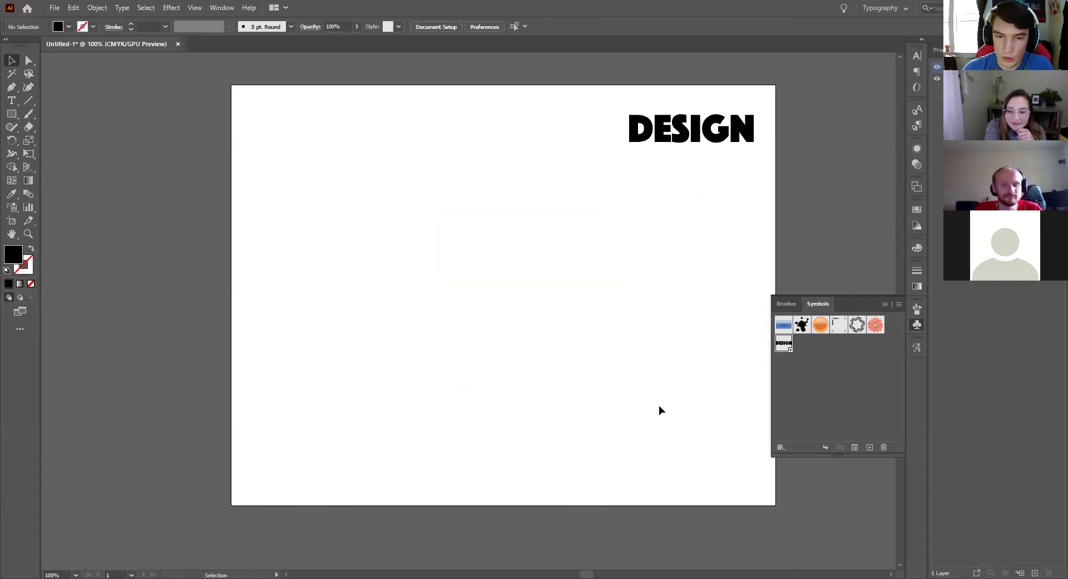
{"action": "left_click", "coordinate": [885, 304]}
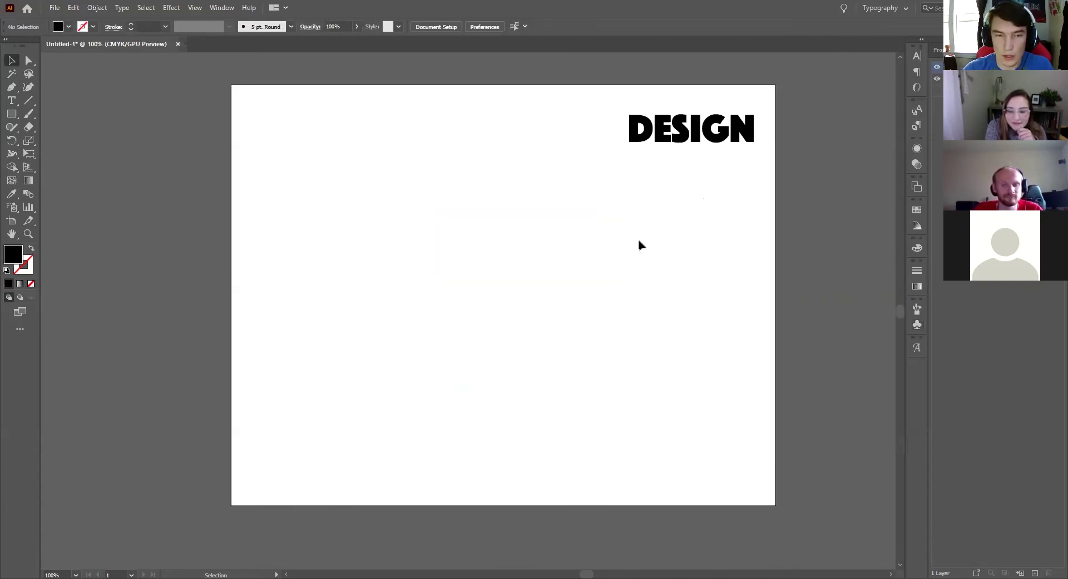
{"action": "right_click", "coordinate": [11, 114]}
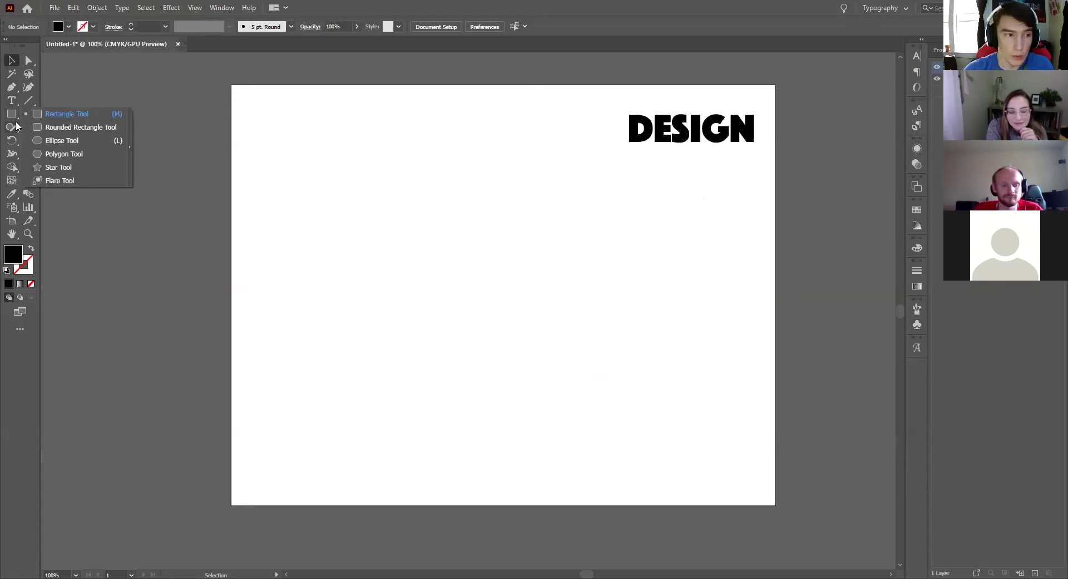
{"action": "left_click", "coordinate": [19, 259]}
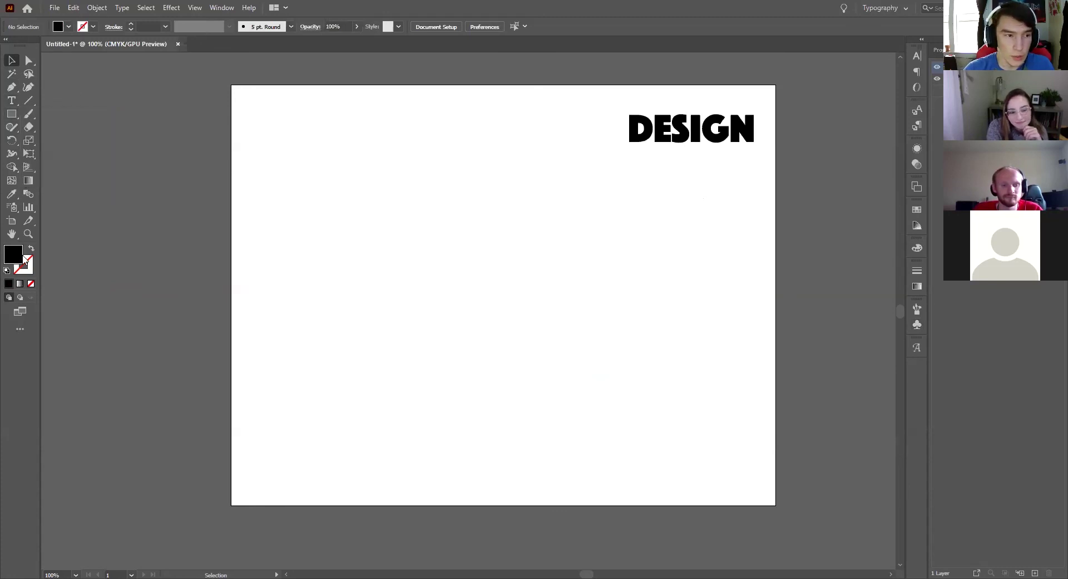
Set the fill colour to a medium blue and draw a rectangle about 2.30 in wide and 1.11 in tall near the artboard's centre.
{"action": "double_click", "coordinate": [17, 255]}
{"action": "left_click", "coordinate": [547, 285]}
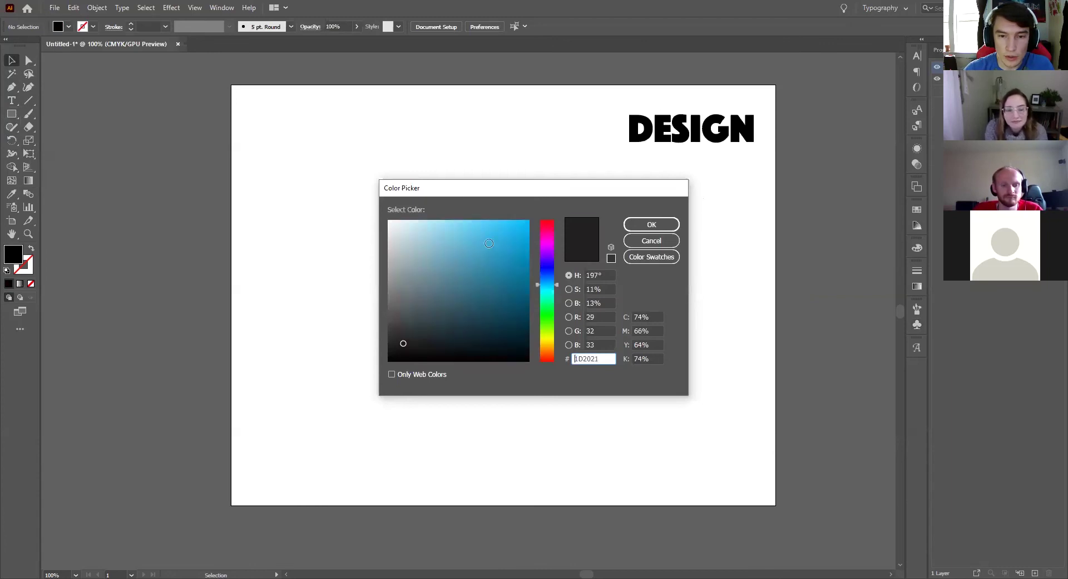
{"action": "left_click", "coordinate": [489, 243]}
{"action": "left_click", "coordinate": [645, 225]}
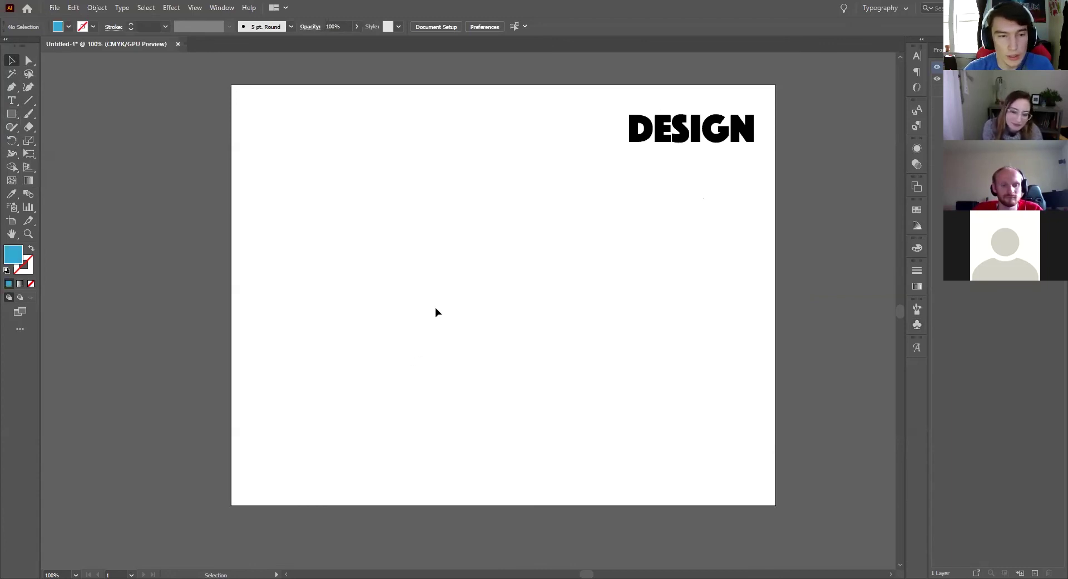
{"action": "left_click", "coordinate": [10, 115]}
{"action": "mouse_move", "coordinate": [419, 343]}
{"action": "left_mouse_down"}
{"action": "mouse_move", "coordinate": [518, 270]}
{"action": "mouse_move", "coordinate": [534, 288]}
{"action": "mouse_move", "coordinate": [507, 266]}
{"action": "left_mouse_up"}
{"action": "key", "text": "v"}
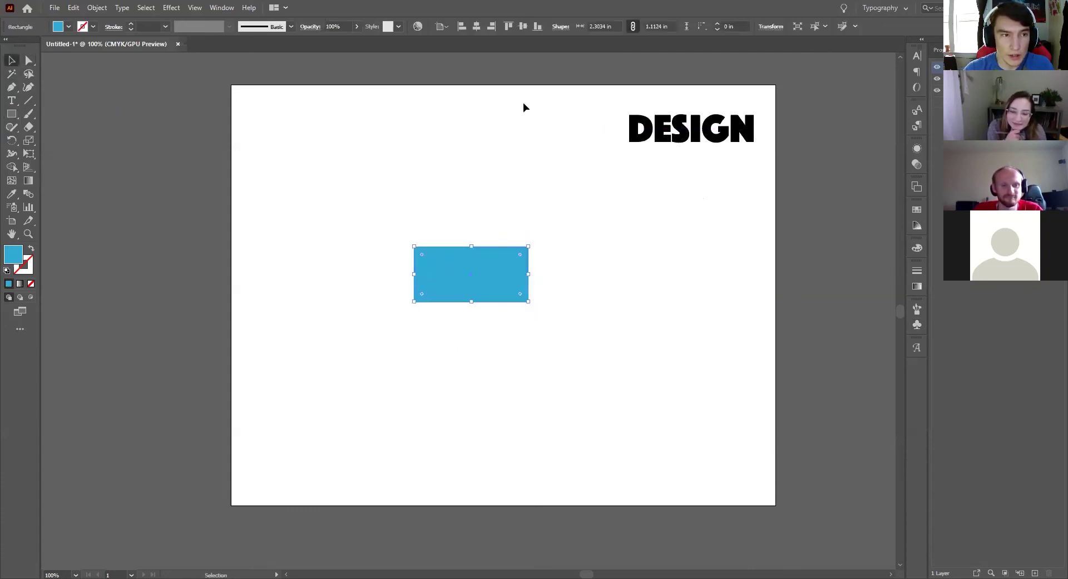
{"action": "left_click", "coordinate": [195, 7]}
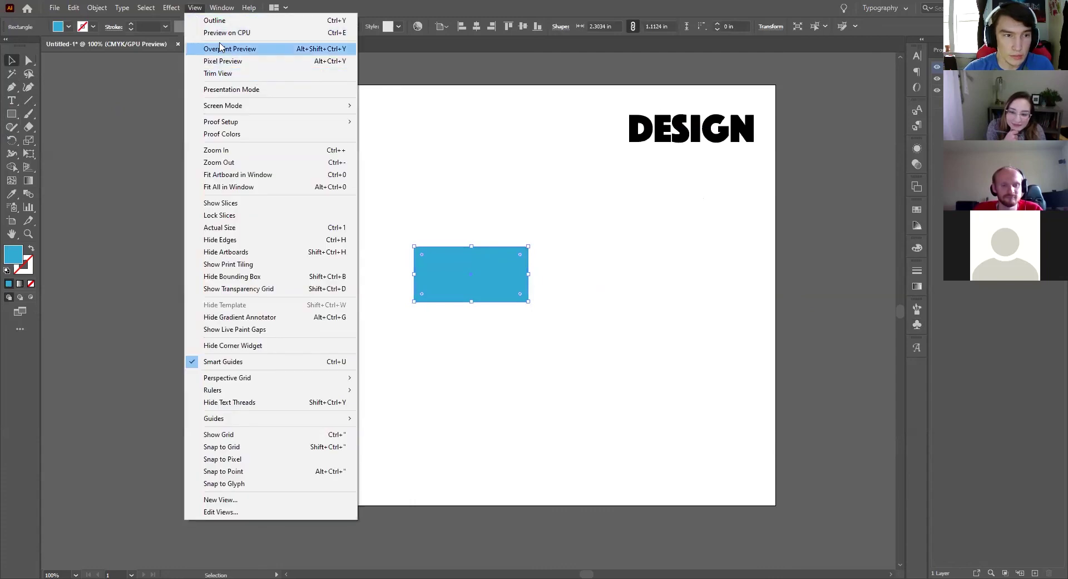
{"action": "mouse_move", "coordinate": [172, 7]}
{"action": "mouse_move", "coordinate": [281, 72]}
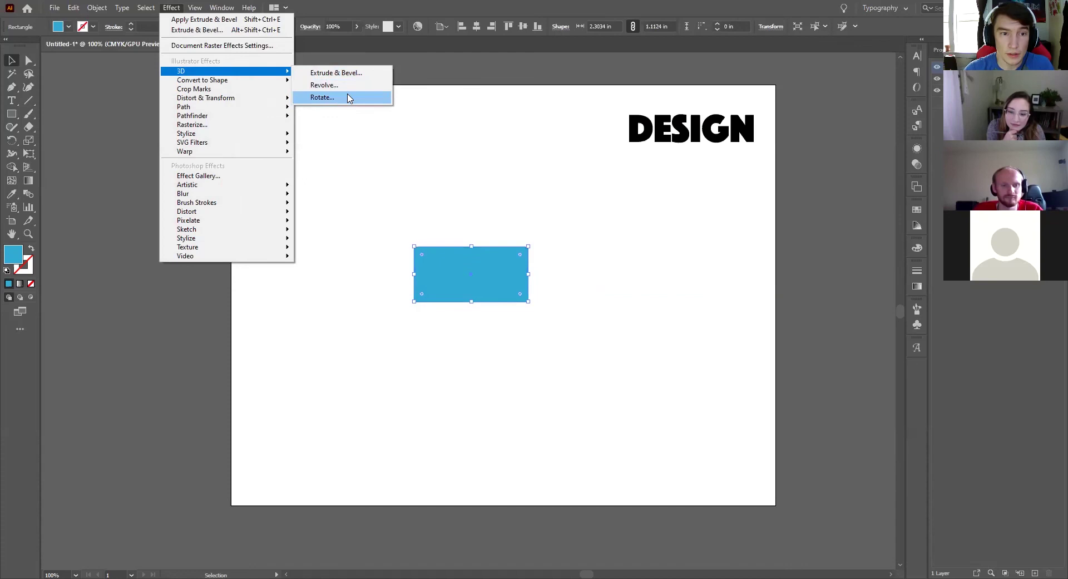
{"action": "left_click", "coordinate": [323, 98]}
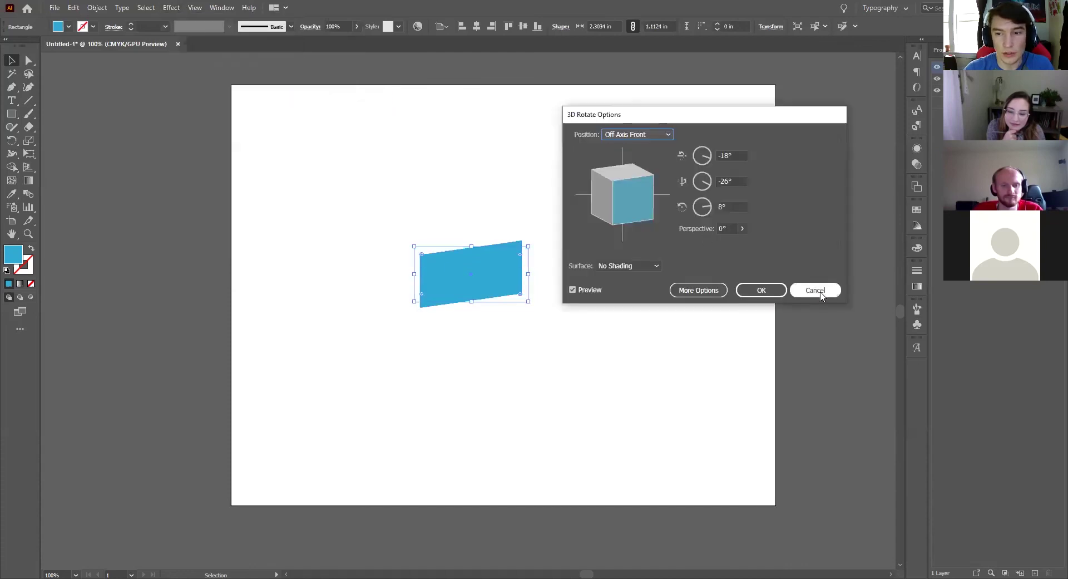
{"action": "left_click", "coordinate": [815, 290]}
Apply a 3D Revolve effect to the blue rectangle and choose the curved side, surface 3 of 3, for mapping art.
{"action": "left_click", "coordinate": [177, 7]}
{"action": "mouse_move", "coordinate": [234, 72]}
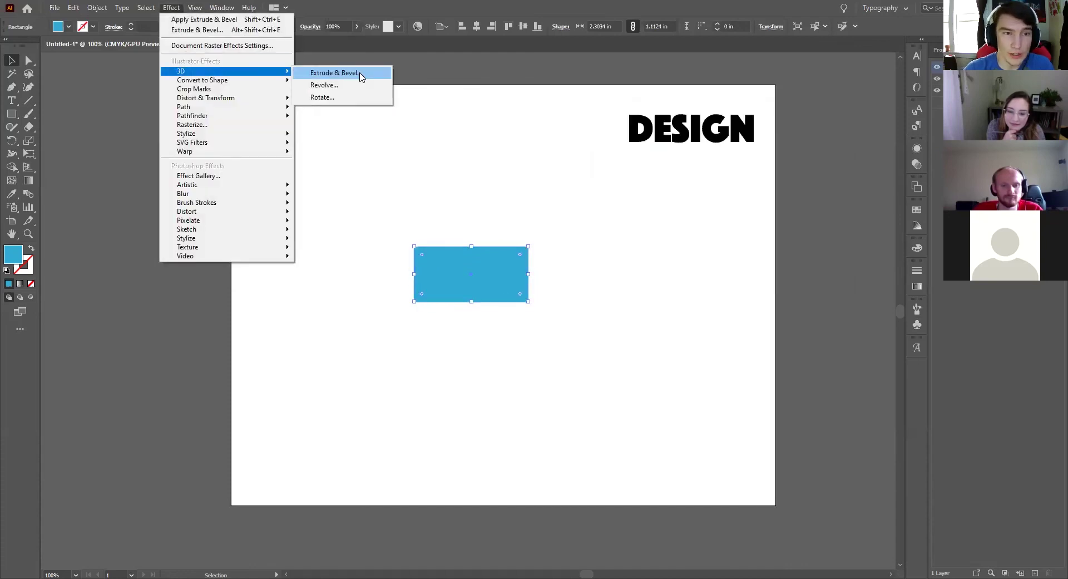
{"action": "left_click", "coordinate": [373, 85]}
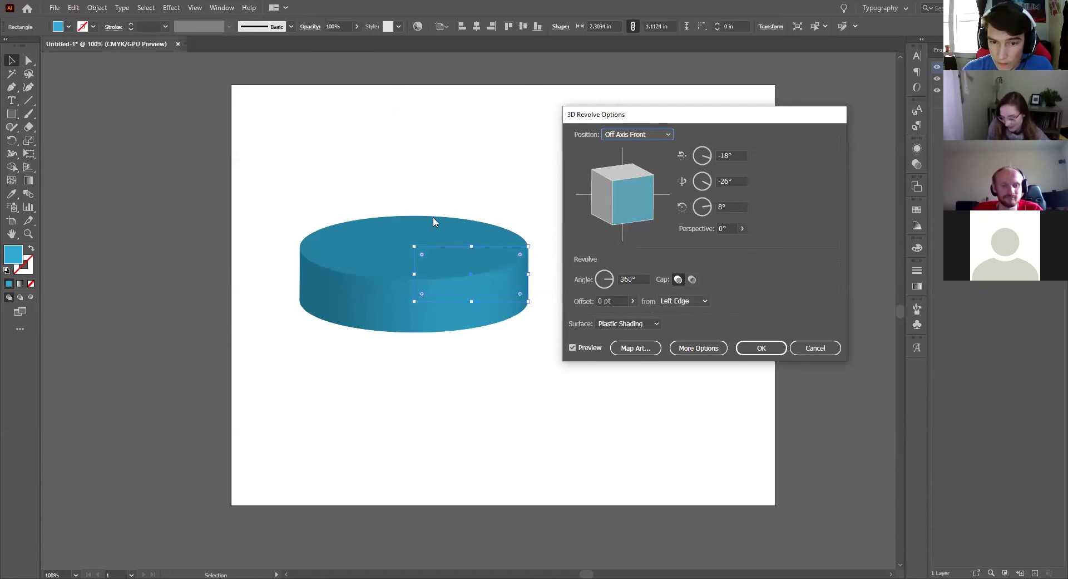
{"action": "left_click", "coordinate": [644, 353]}
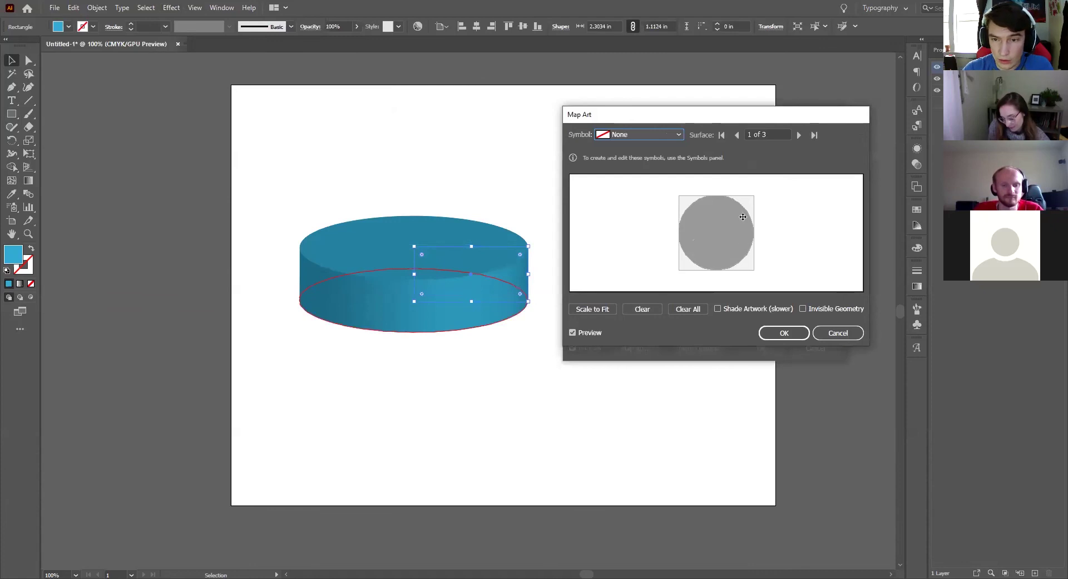
{"action": "left_click", "coordinate": [799, 136]}
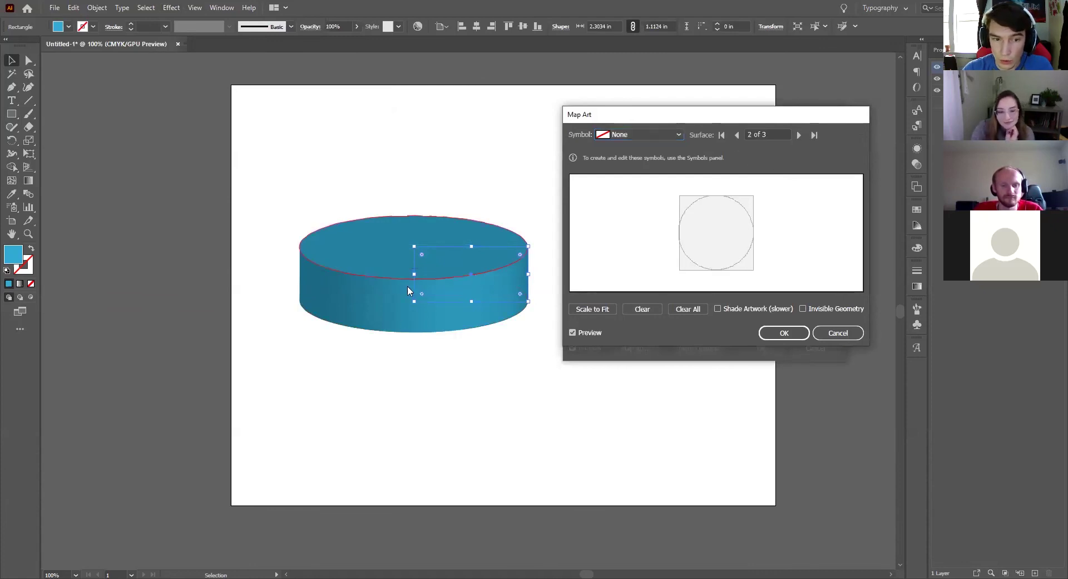
{"action": "left_click", "coordinate": [800, 135]}
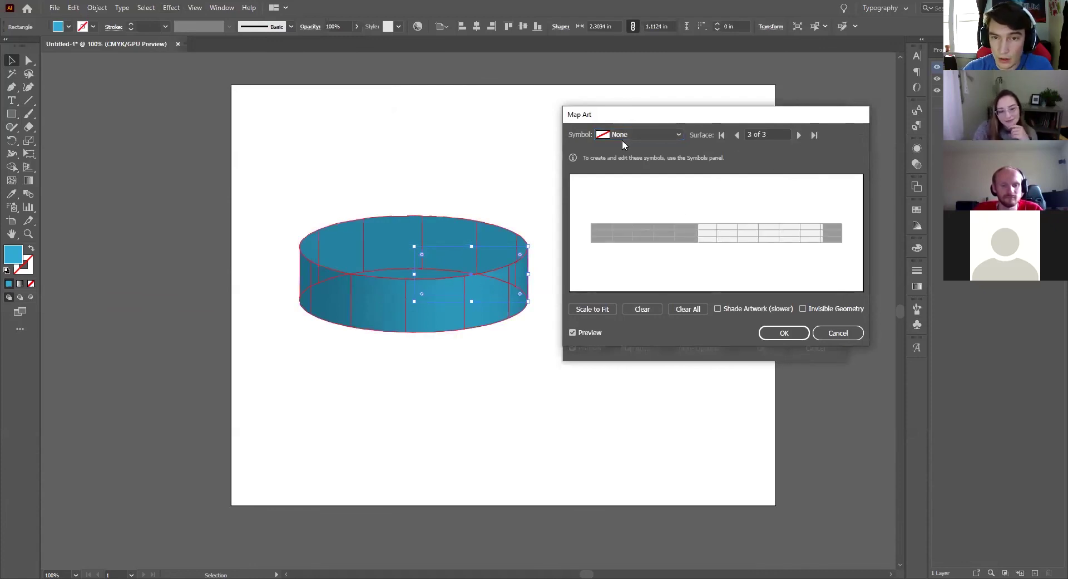
Map the design symbol onto the cylinder's curved side, shift it onto the visible front, and apply the revolve.
{"action": "left_click", "coordinate": [638, 140]}
{"action": "left_click", "coordinate": [633, 234]}
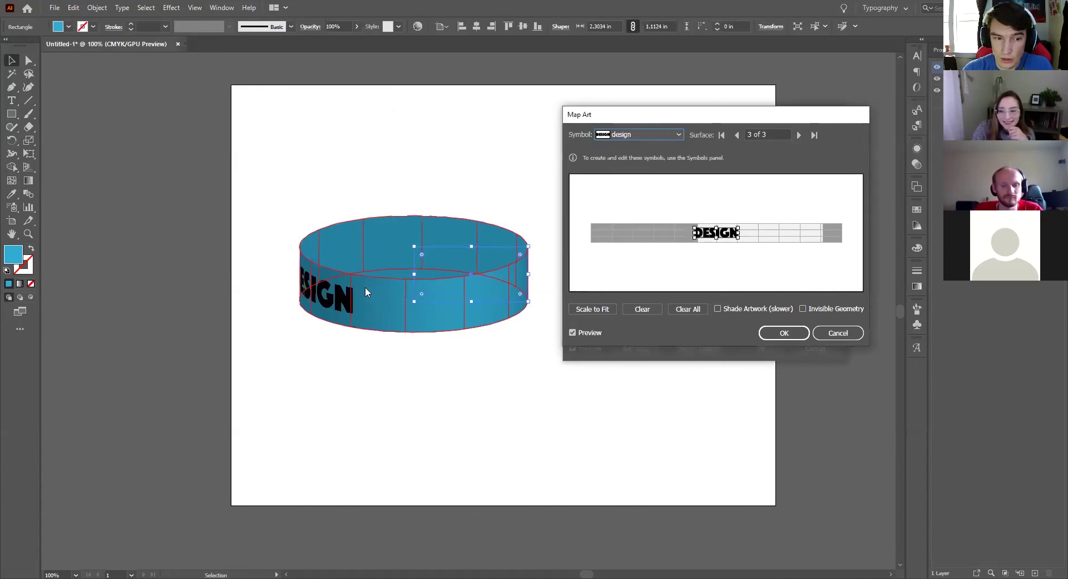
{"action": "left_click_drag", "start_coordinate": [726, 232], "coordinate": [750, 233]}
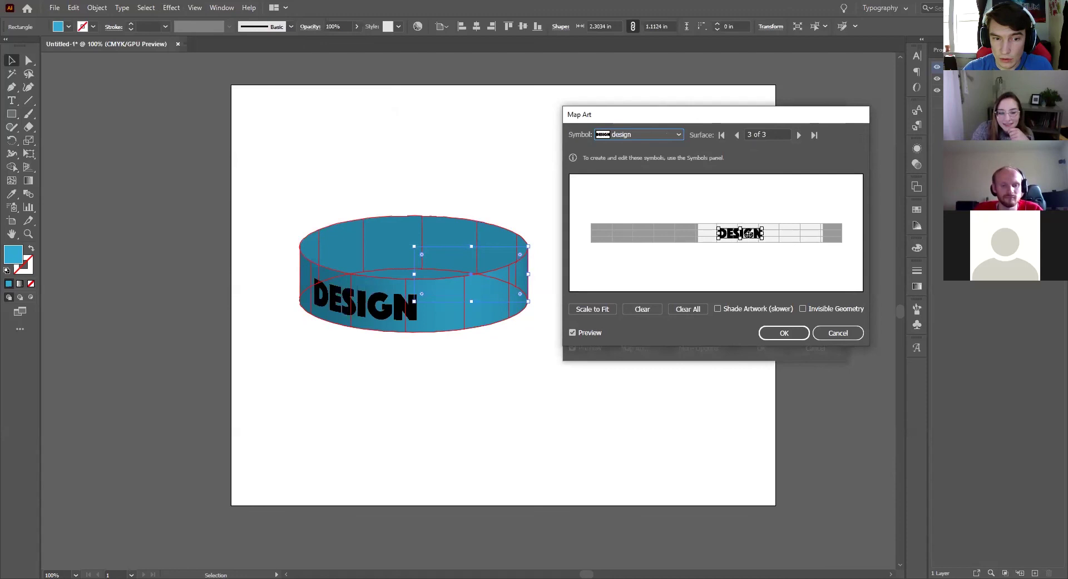
{"action": "left_click", "coordinate": [794, 334]}
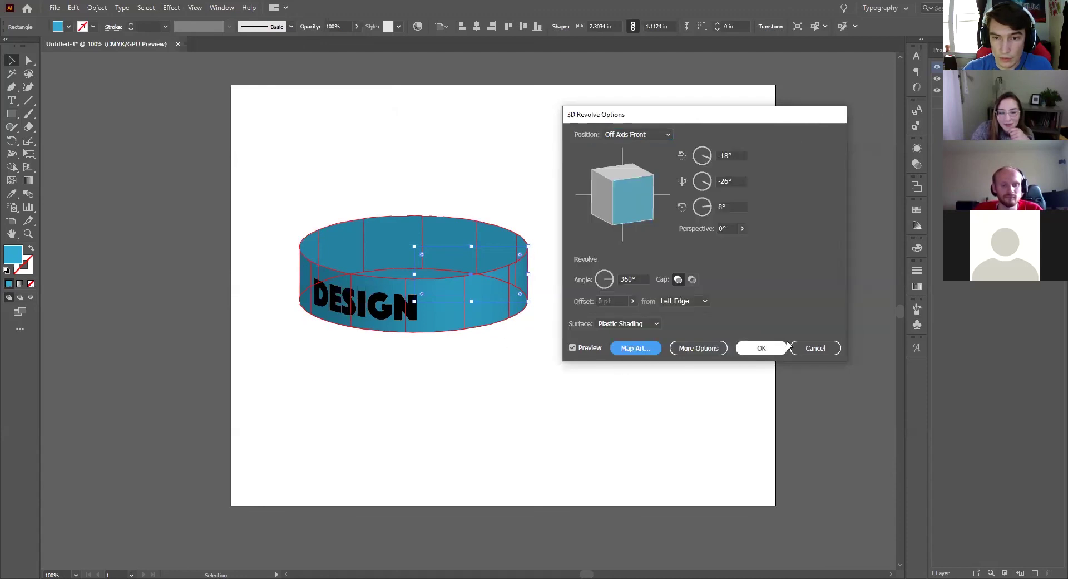
{"action": "left_click", "coordinate": [770, 350]}
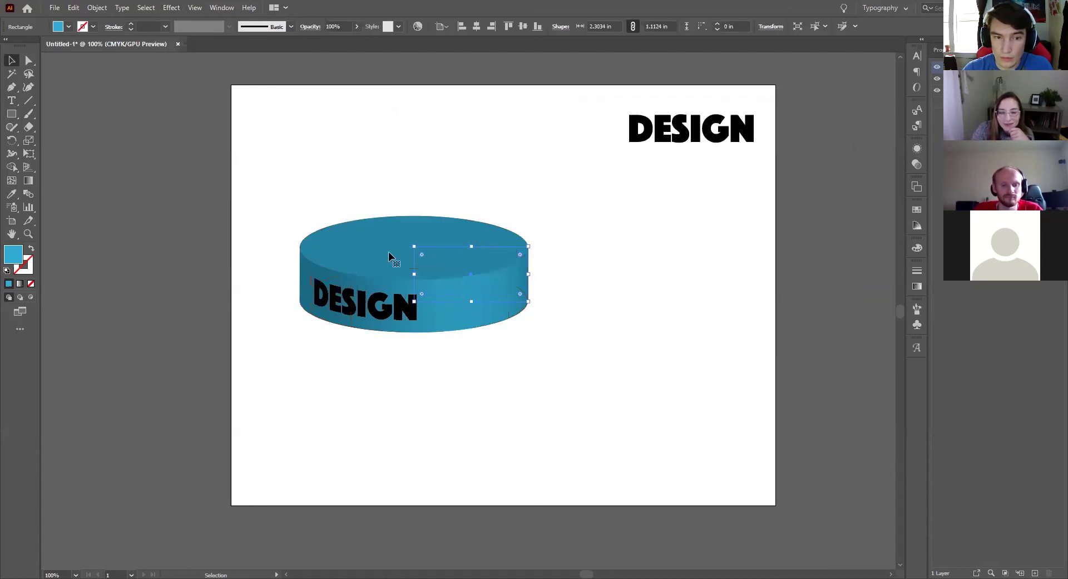
Stretch the cylinder to about 3.13 in tall by moving its source rectangle's top corner points up and bottom ones down.
{"action": "left_click", "coordinate": [30, 62]}
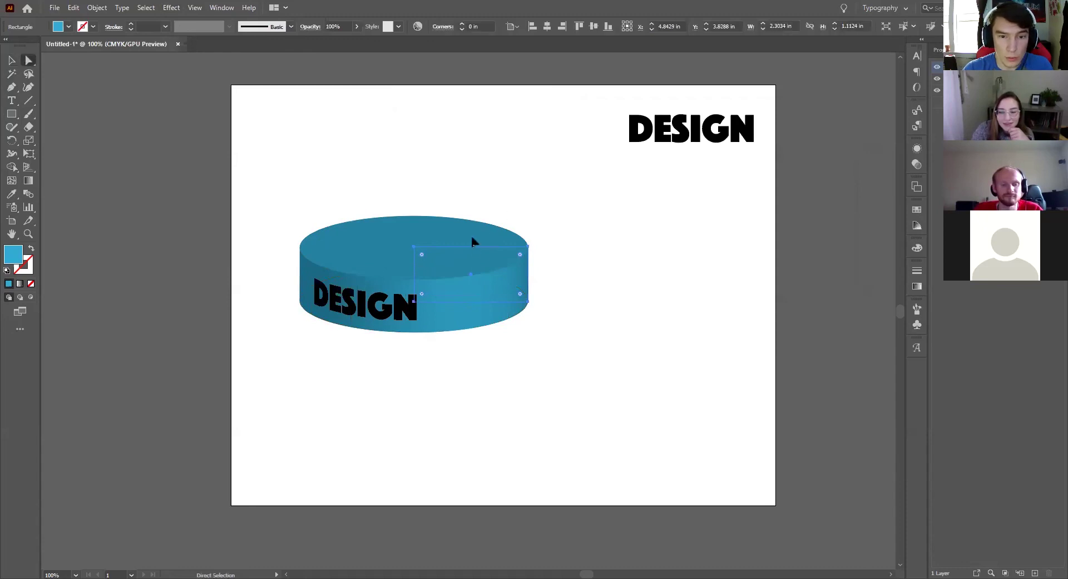
{"action": "left_click", "coordinate": [414, 246]}
{"action": "left_click", "coordinate": [529, 252], "text": "shift"}
{"action": "left_click_drag", "start_coordinate": [529, 252], "coordinate": [529, 206]}
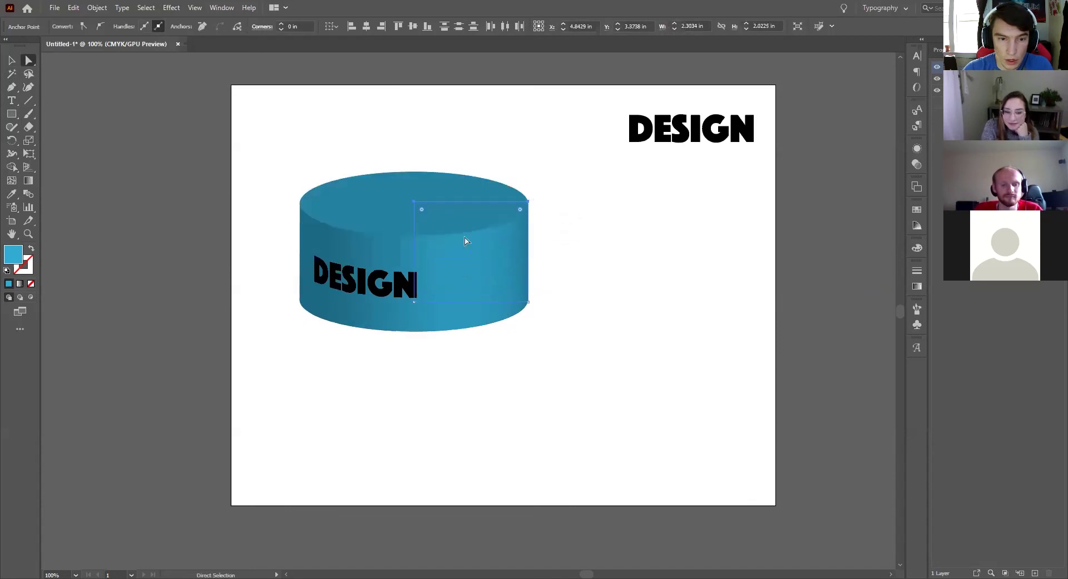
{"action": "left_click", "coordinate": [414, 302]}
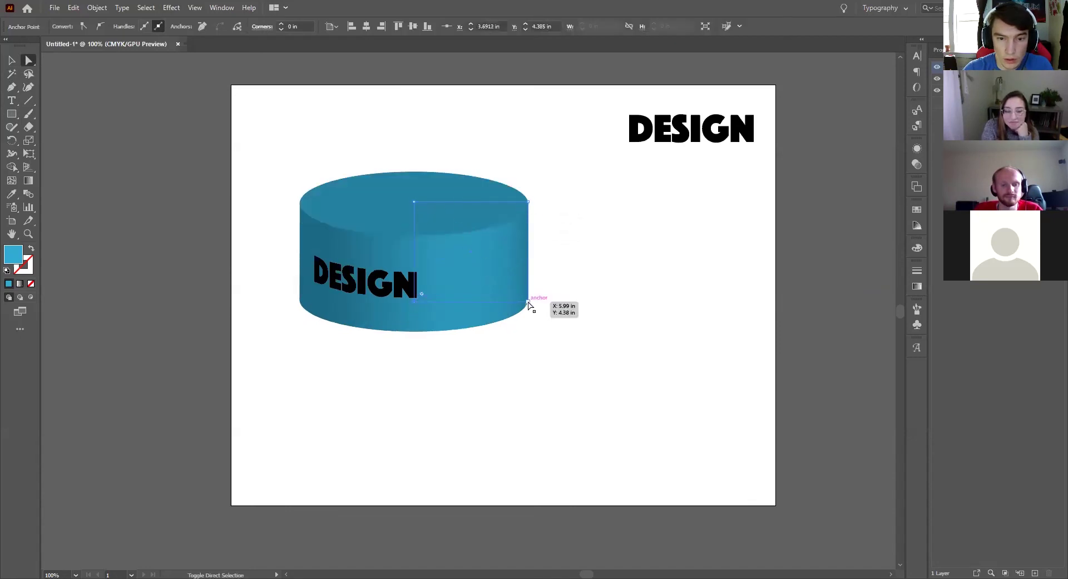
{"action": "left_click_drag", "start_coordinate": [528, 300], "coordinate": [529, 363], "text": "shift"}
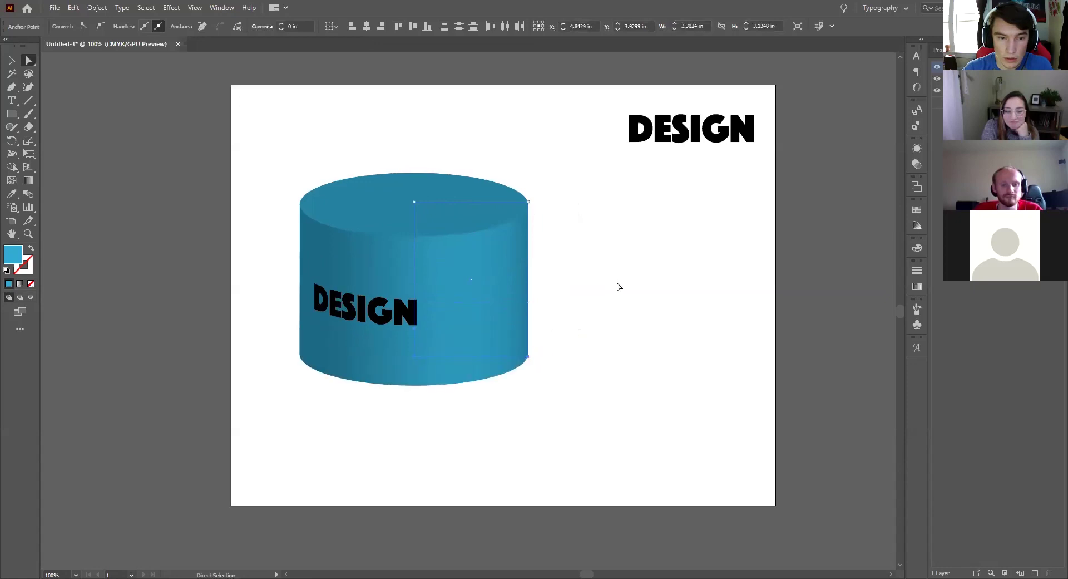
{"action": "left_click", "coordinate": [612, 264]}
Move the revolved cylinder right and down on the artboard.
{"action": "left_click", "coordinate": [11, 73]}
{"action": "left_click", "coordinate": [458, 281]}
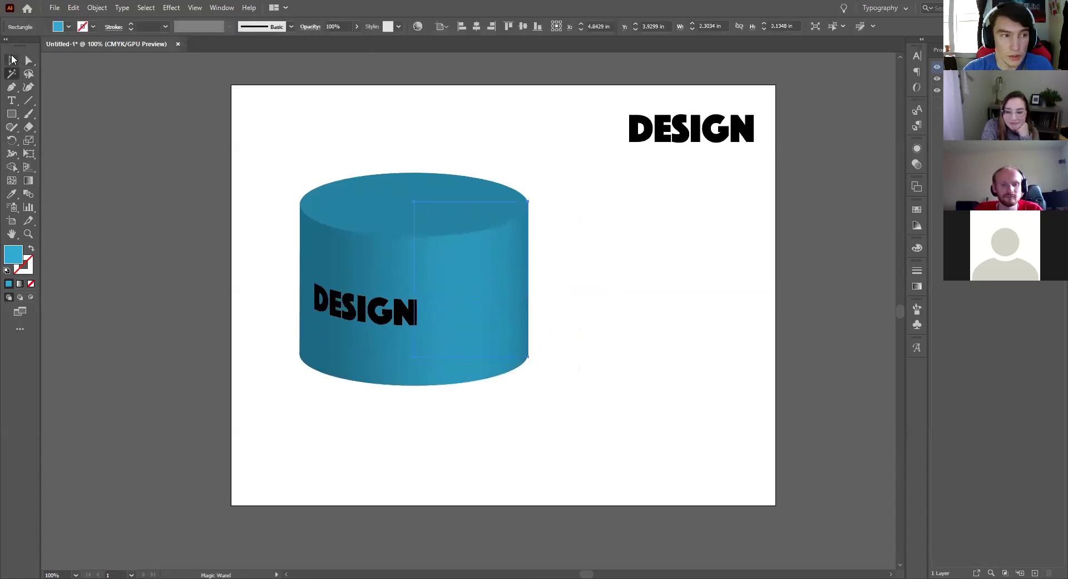
{"action": "left_click", "coordinate": [13, 59]}
{"action": "left_click_drag", "start_coordinate": [432, 267], "coordinate": [552, 308]}
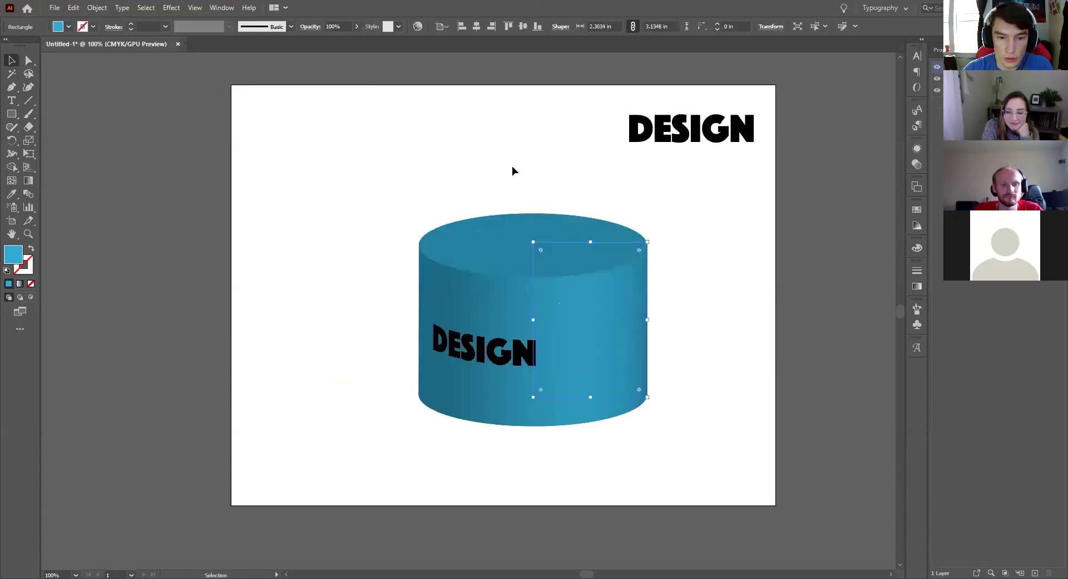
Delete the revolved cylinder with its mapped lettering.
{"action": "left_click", "coordinate": [389, 292]}
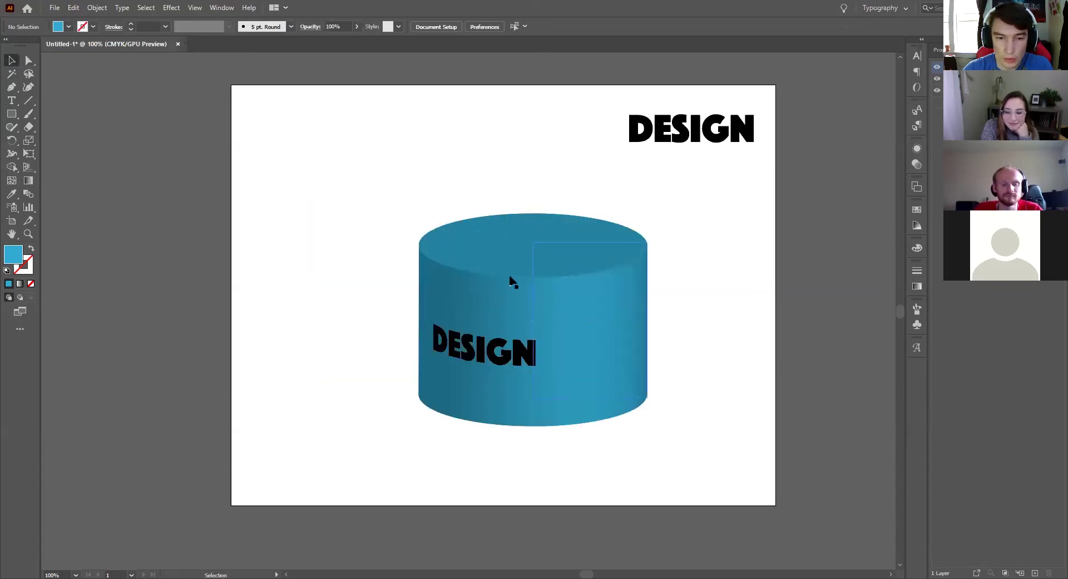
{"action": "left_click", "coordinate": [534, 283]}
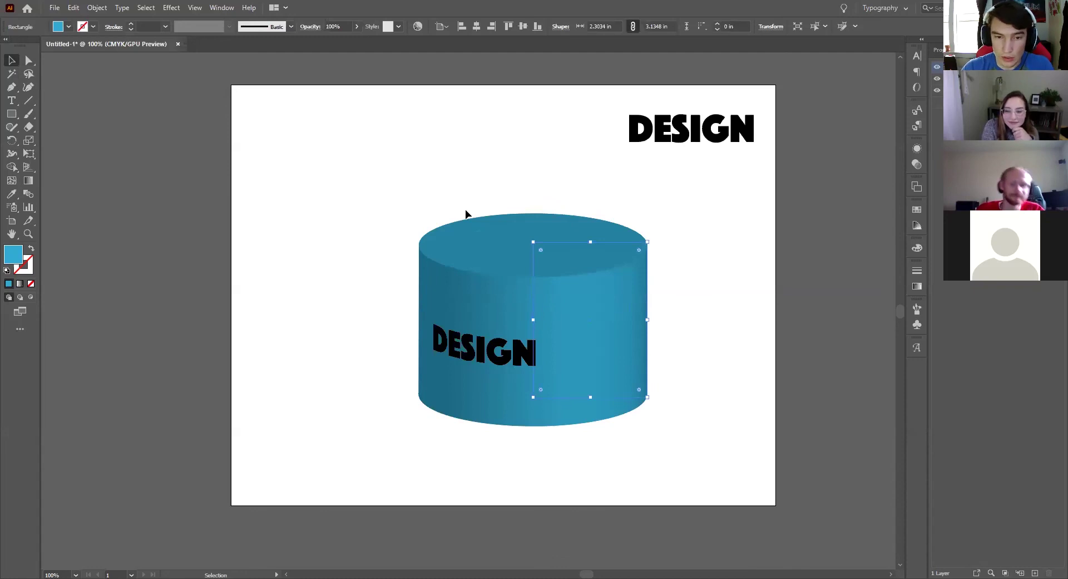
{"action": "key", "text": "Delete"}
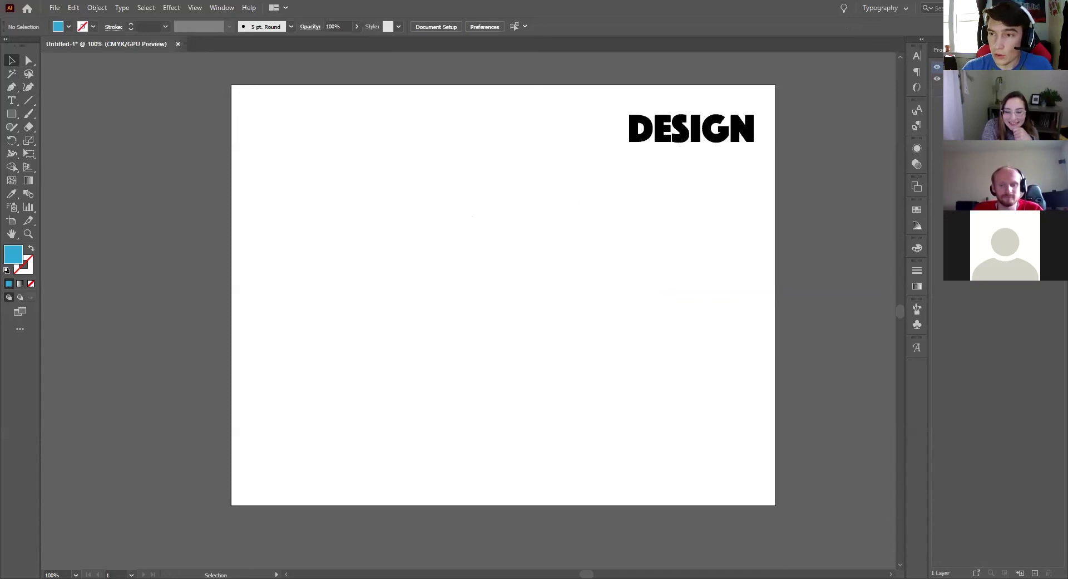
Show the hidden brown bottle image on the artboard and leave it deselected.
{"action": "left_click", "coordinate": [937, 90]}
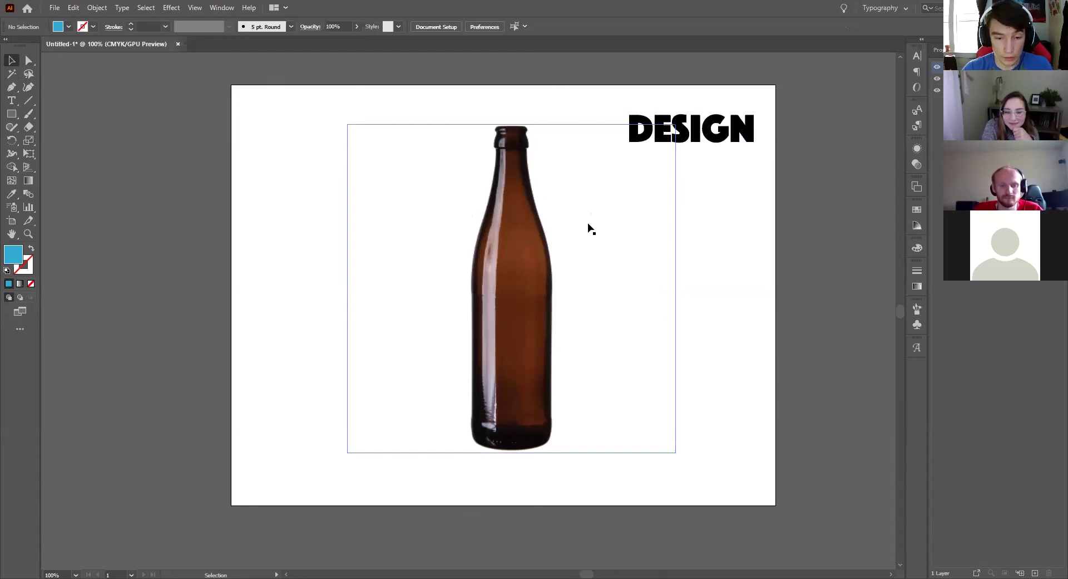
{"action": "left_click", "coordinate": [349, 167]}
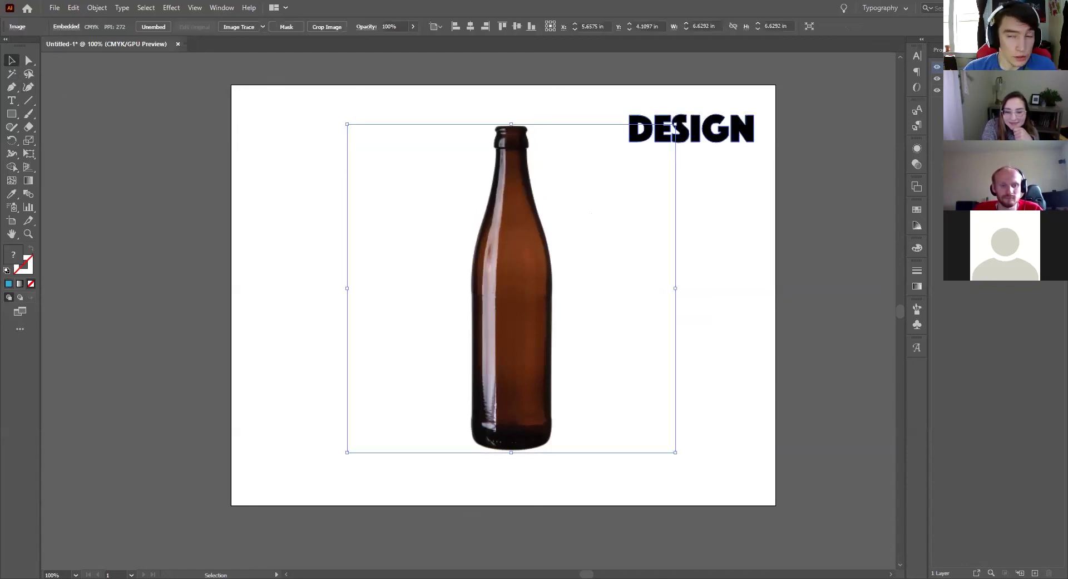
{"action": "left_click", "coordinate": [256, 221]}
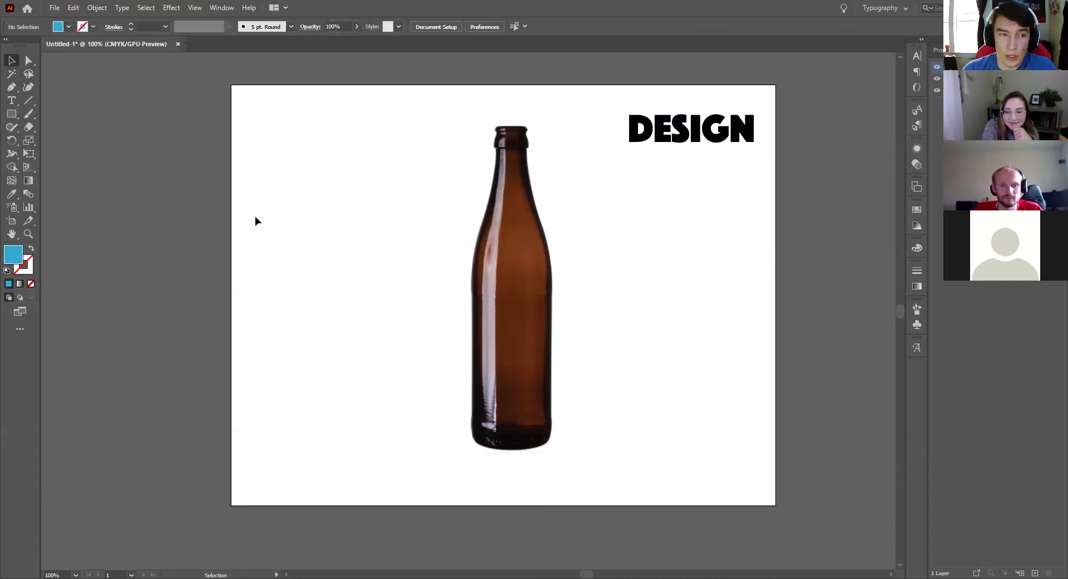
Trace the left half of the bottle's lip and collar with straight Pen segments, starting above the centre of the mouth.
{"action": "left_click", "coordinate": [12, 88]}
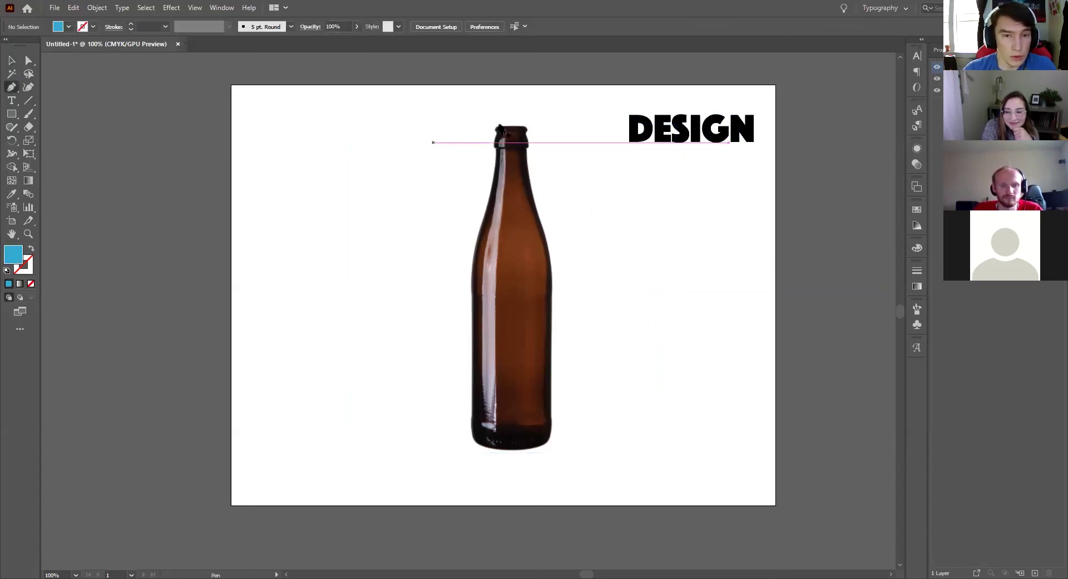
{"action": "left_click", "coordinate": [510, 124]}
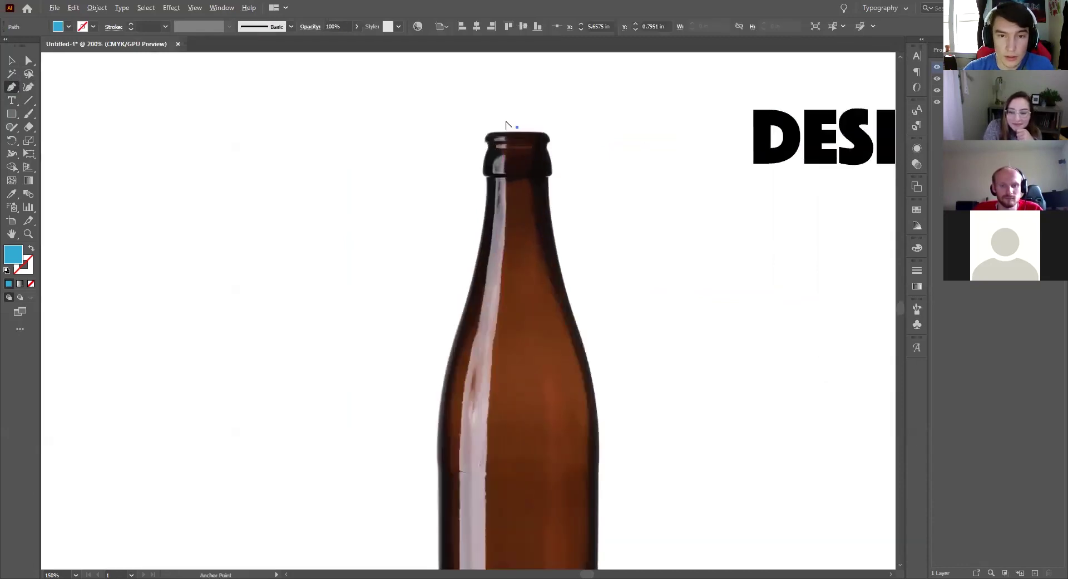
{"action": "scroll", "coordinate": [504, 126], "scroll_direction": "up", "scroll_amount": 5, "text": "alt"}
{"action": "left_click", "coordinate": [450, 144]}
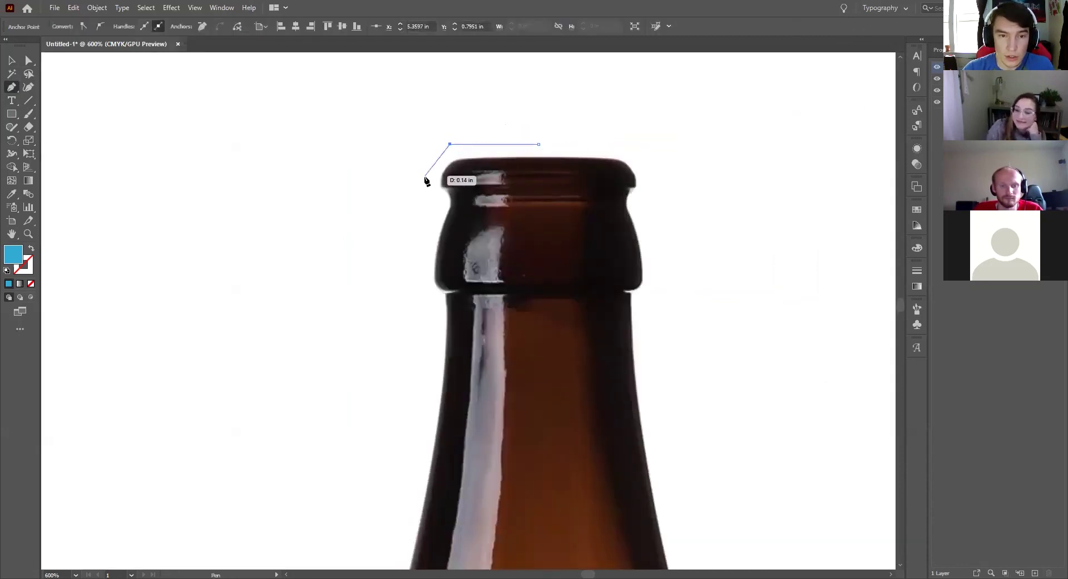
{"action": "left_click", "coordinate": [421, 184]}
{"action": "left_click", "coordinate": [441, 201]}
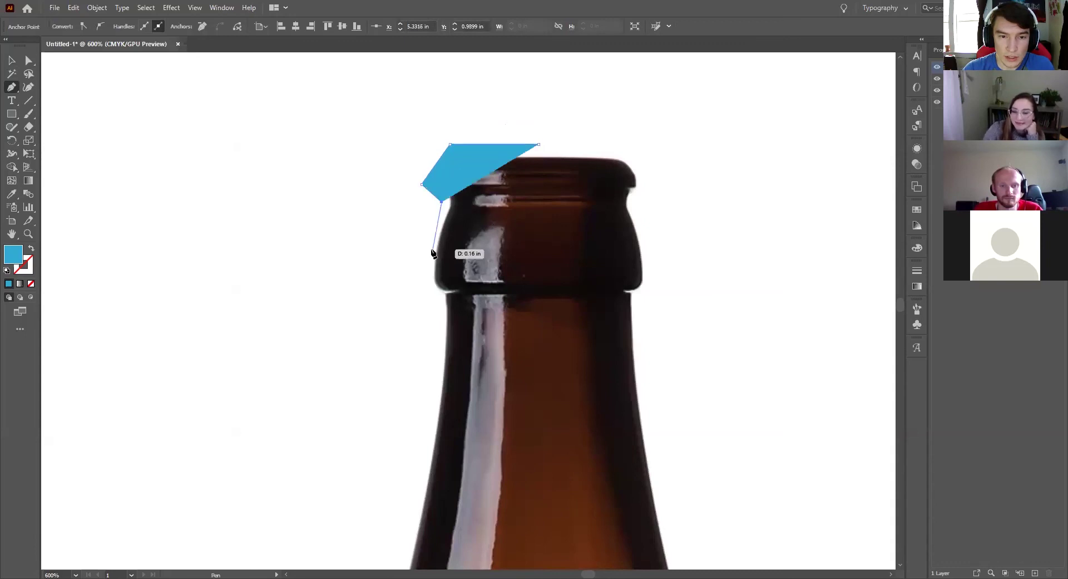
{"action": "left_click", "coordinate": [414, 290]}
{"action": "left_click", "coordinate": [444, 305]}
Continue the straight Pen segments along the left edge of the bottle's neck, shoulder and body, ending just above the rounded base.
{"action": "scroll", "coordinate": [443, 305], "scroll_direction": "down", "scroll_amount": 6, "text": "alt"}
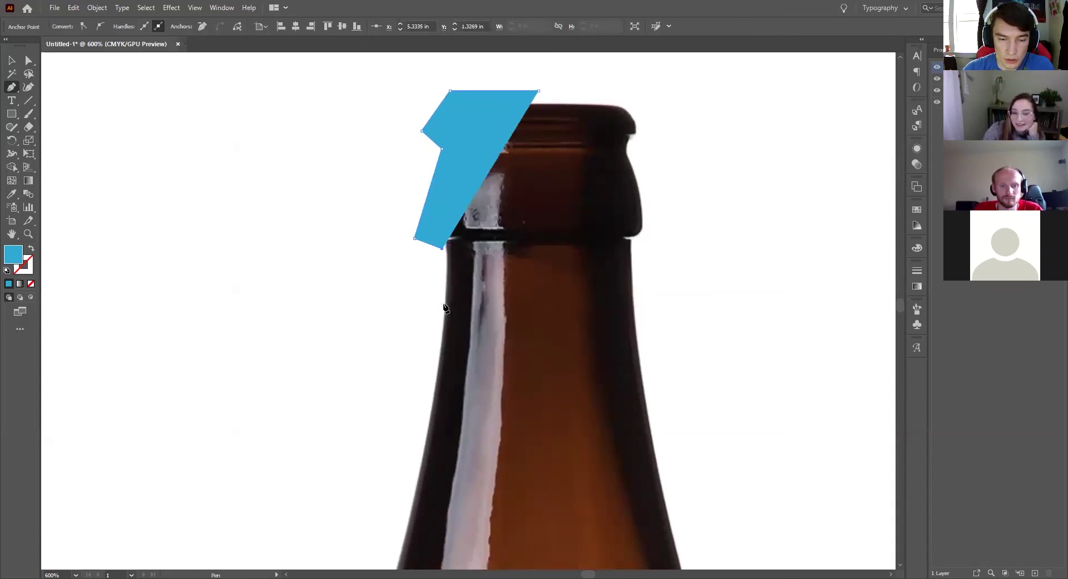
{"action": "scroll", "coordinate": [440, 320], "scroll_direction": "up", "scroll_amount": 2, "text": "alt"}
{"action": "scroll", "coordinate": [440, 319], "scroll_direction": "up", "scroll_amount": 1, "text": "alt"}
{"action": "left_click", "coordinate": [462, 283]}
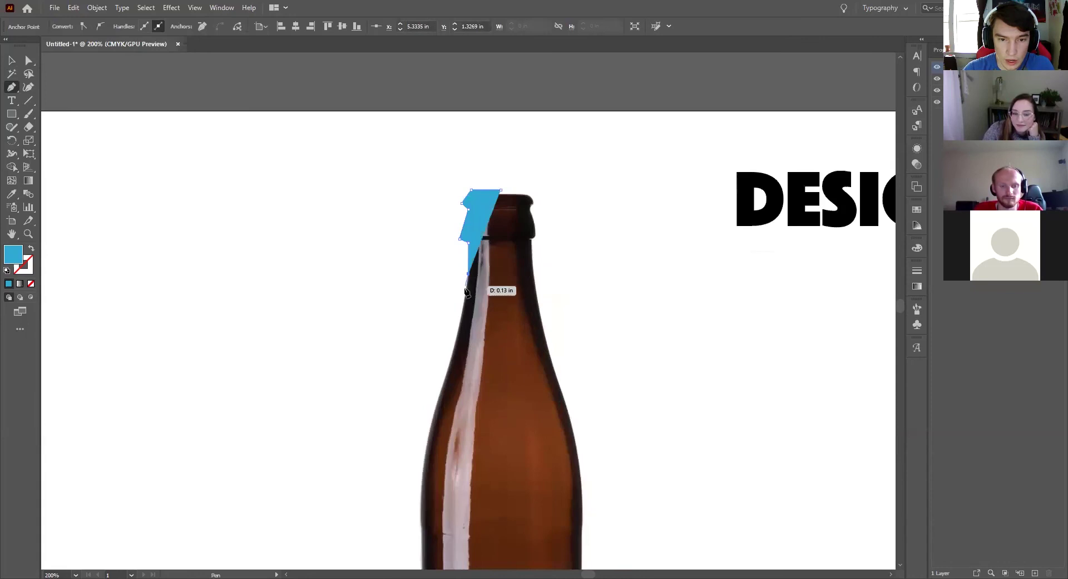
{"action": "left_click", "coordinate": [448, 363]}
{"action": "left_click", "coordinate": [425, 444]}
{"action": "scroll", "coordinate": [421, 391], "scroll_direction": "down", "scroll_amount": 5}
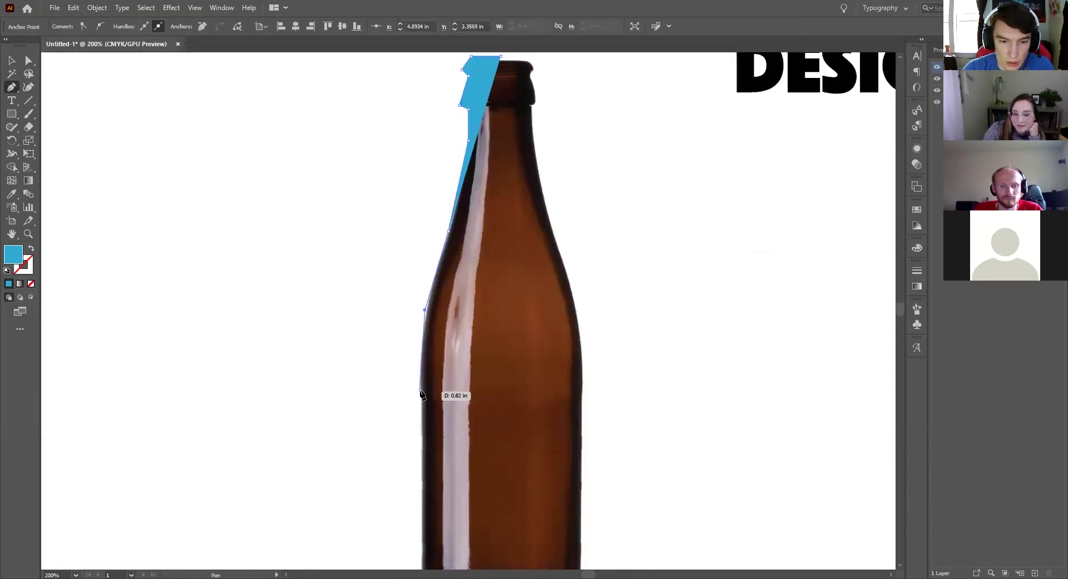
{"action": "left_click", "coordinate": [422, 345]}
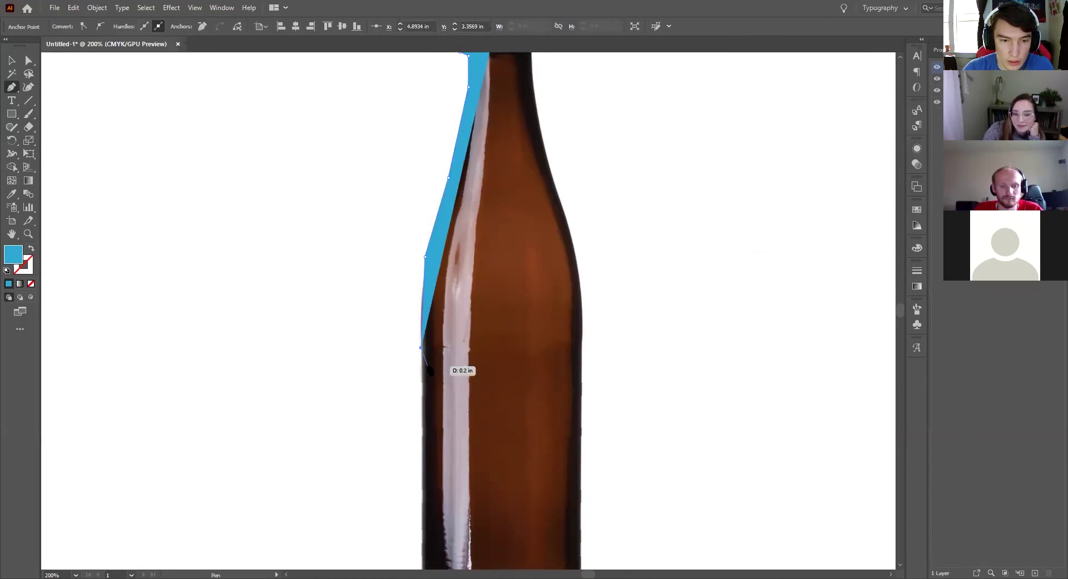
{"action": "scroll", "coordinate": [423, 361], "scroll_direction": "down", "scroll_amount": 4}
{"action": "left_click", "coordinate": [422, 470]}
Add a curved Pen segment around the bottle's lower-left rounded corner.
{"action": "scroll", "coordinate": [437, 526], "scroll_direction": "up", "scroll_amount": 5, "text": "alt"}
{"action": "left_click_drag", "start_coordinate": [460, 463], "coordinate": [596, 512]}
{"action": "scroll", "coordinate": [589, 501], "scroll_direction": "down", "scroll_amount": 9, "text": "alt"}
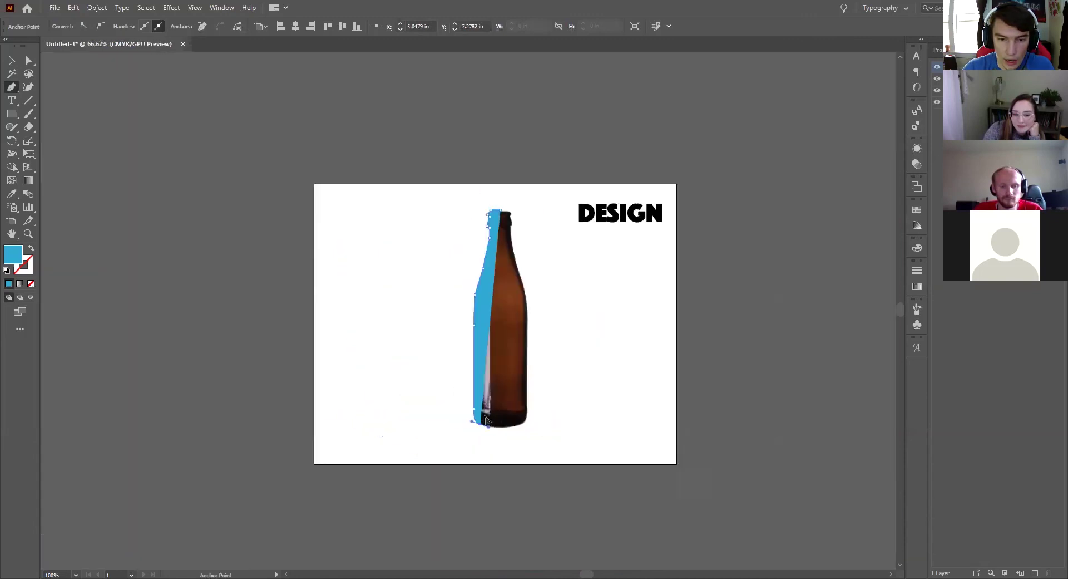
{"action": "scroll", "coordinate": [500, 417], "scroll_direction": "up", "scroll_amount": 2, "text": "alt"}
{"action": "scroll", "coordinate": [452, 454], "scroll_direction": "up", "scroll_amount": 1, "text": "alt"}
{"action": "scroll", "coordinate": [473, 424], "scroll_direction": "down", "scroll_amount": 1, "text": "alt"}
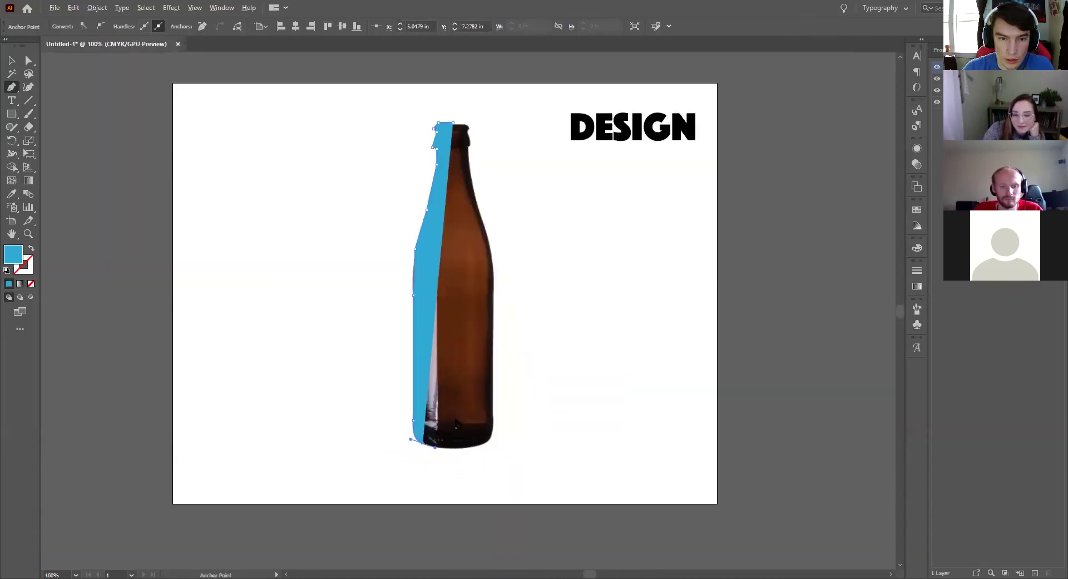
Show the rulers and place a vertical guide along the bottle's centre line.
{"action": "key", "text": "ctrl+r"}
{"action": "key", "text": "v"}
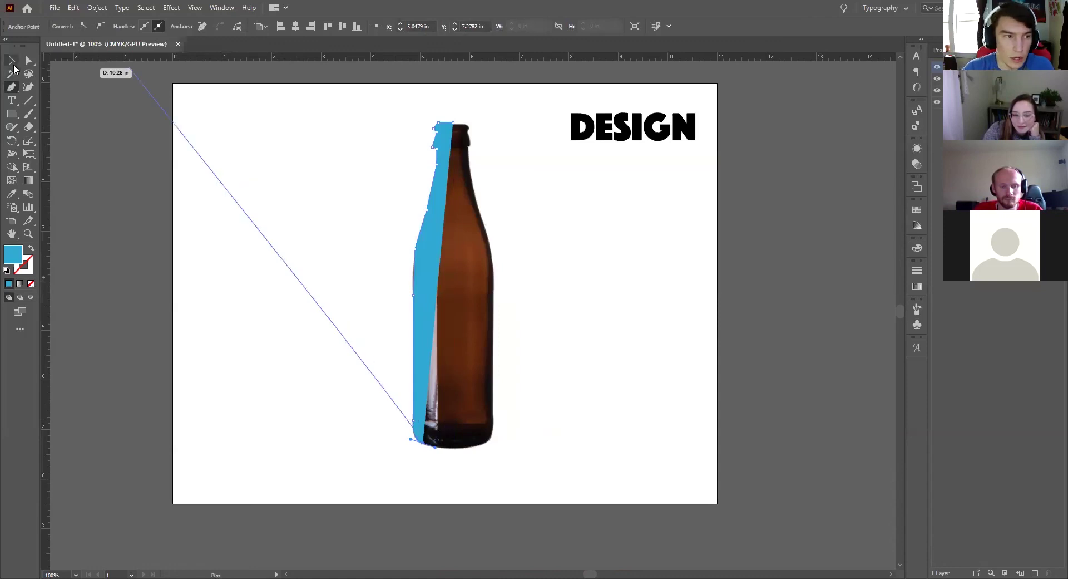
{"action": "left_click_drag", "start_coordinate": [47, 181], "coordinate": [453, 254]}
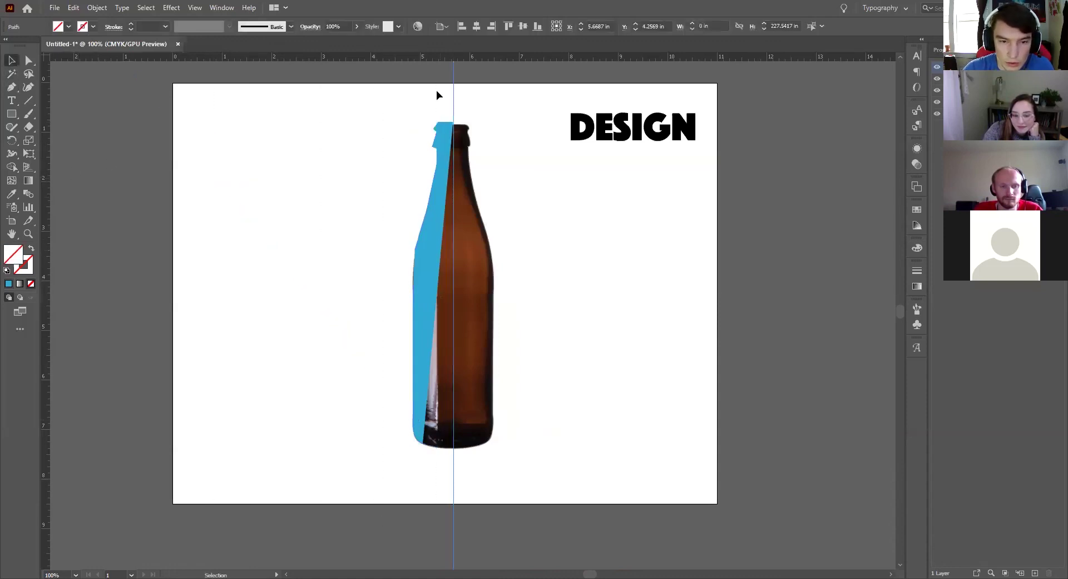
Resume the open profile path at the base corner and extend it with a curve to the centre guide under the bottle.
{"action": "left_click", "coordinate": [13, 88]}
{"action": "left_click", "coordinate": [422, 444]}
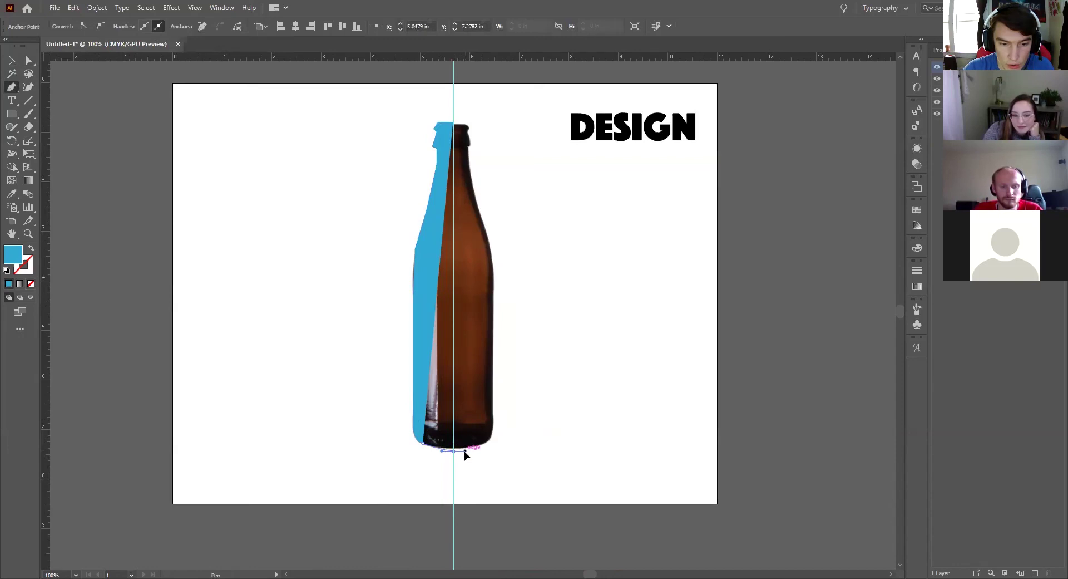
{"action": "left_click", "coordinate": [464, 451]}
Move the blue half-bottle profile to the empty area left of the bottle photo and keep it selected.
{"action": "left_click", "coordinate": [11, 61]}
{"action": "left_click_drag", "start_coordinate": [439, 226], "coordinate": [295, 252]}
{"action": "left_click", "coordinate": [391, 215]}
{"action": "left_click", "coordinate": [288, 260]}
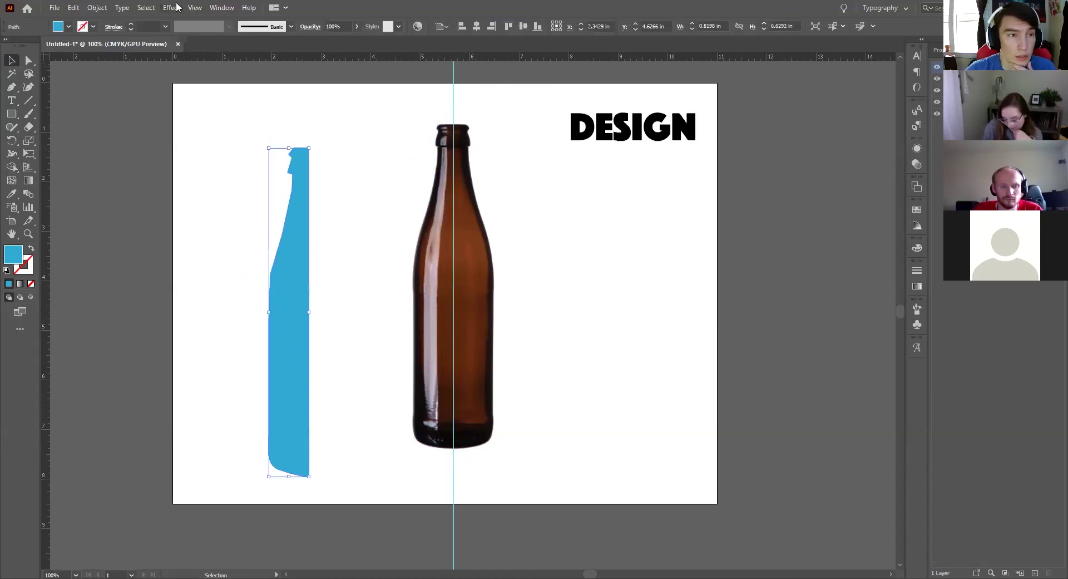
Apply a 3D Revolve effect to the half-bottle profile with its offset measured from the Right Edge and preview on.
{"action": "left_click", "coordinate": [171, 8]}
{"action": "mouse_move", "coordinate": [189, 71]}
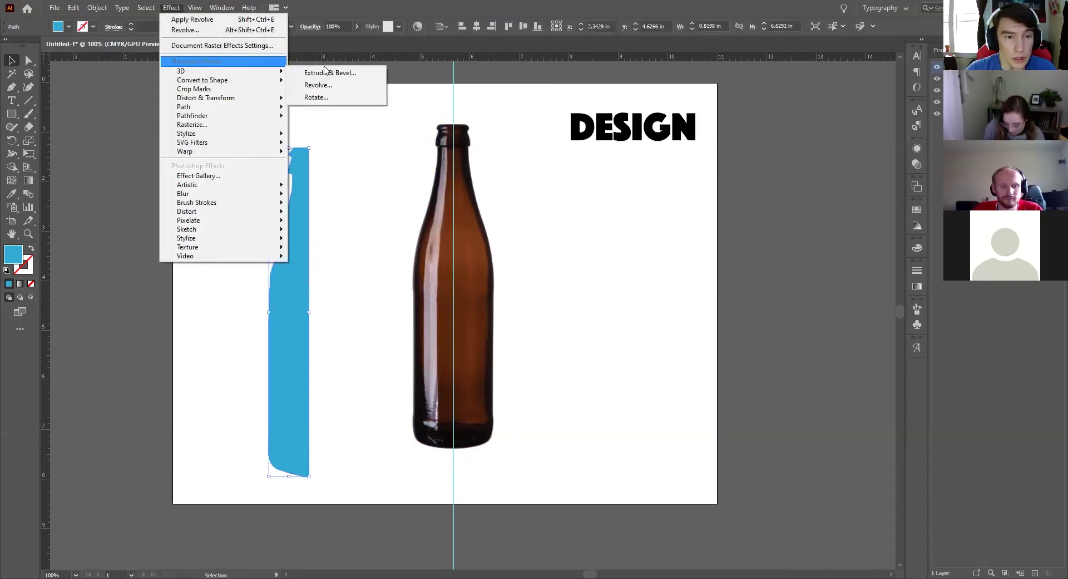
{"action": "left_click", "coordinate": [330, 85]}
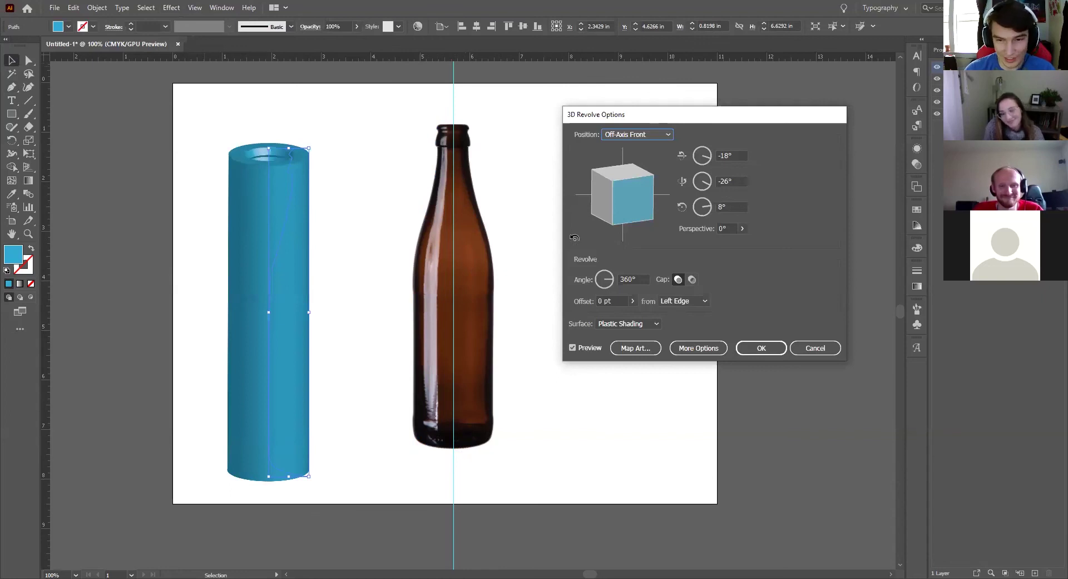
{"action": "left_click", "coordinate": [702, 302]}
{"action": "left_click", "coordinate": [684, 326]}
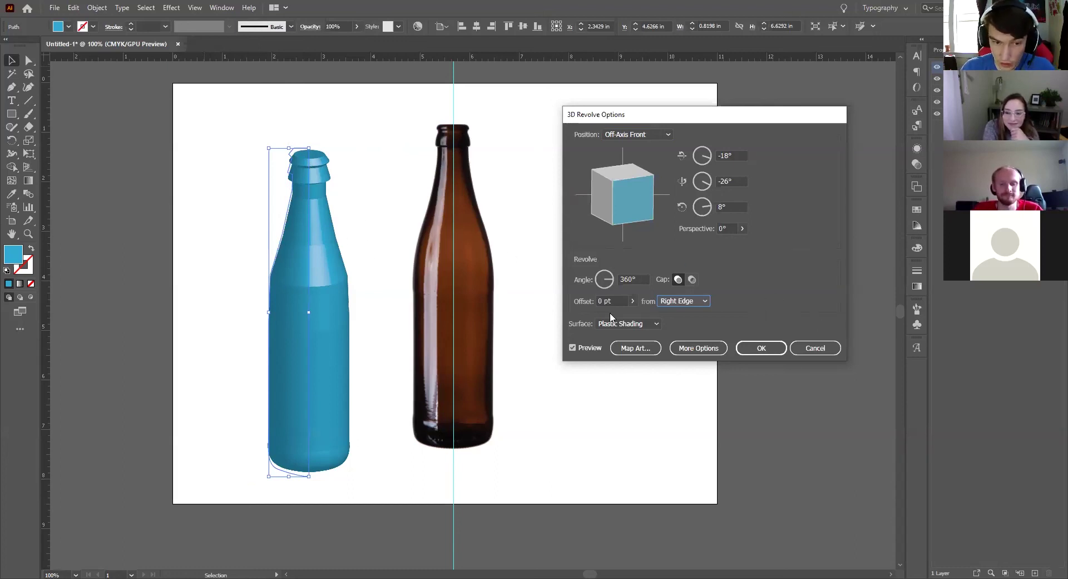
Expand the revolve's lighting options and lower the Ambient Light to 15%.
{"action": "left_click", "coordinate": [698, 348]}
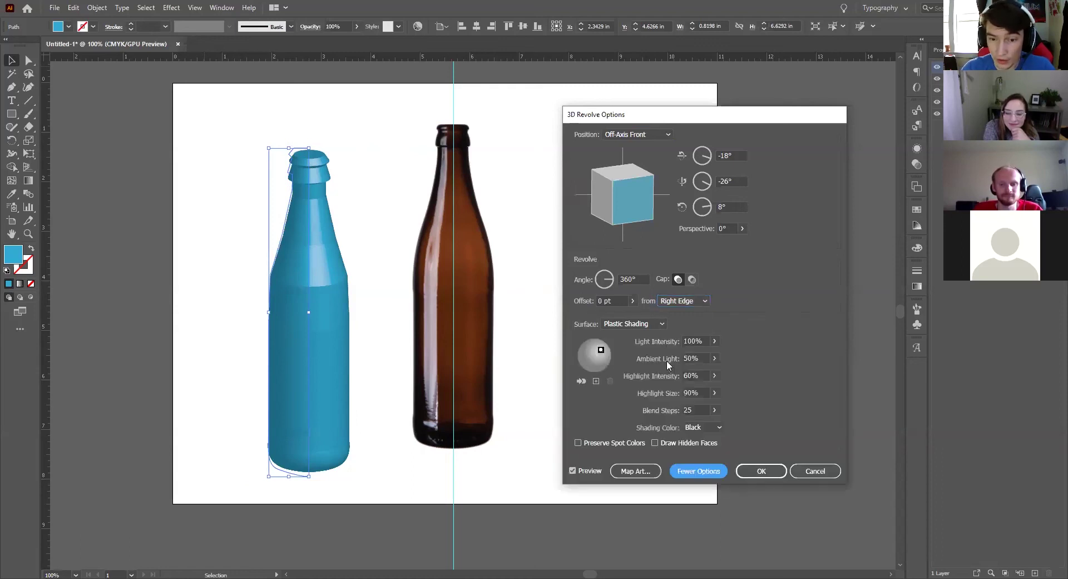
{"action": "left_click", "coordinate": [714, 341]}
{"action": "left_click_drag", "start_coordinate": [716, 357], "coordinate": [680, 376]}
{"action": "left_click", "coordinate": [714, 358]}
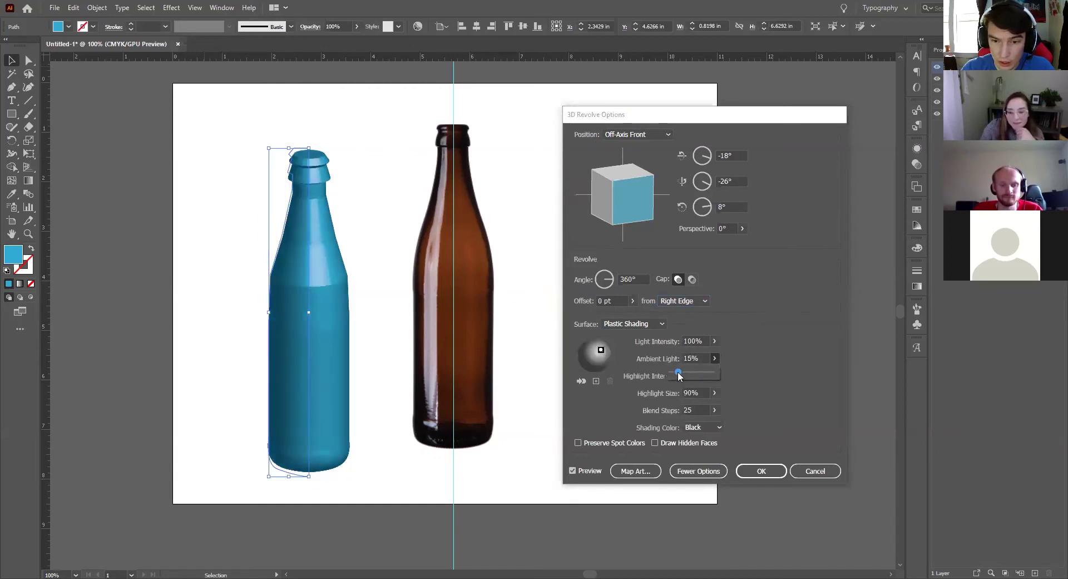
{"action": "left_click", "coordinate": [365, 355]}
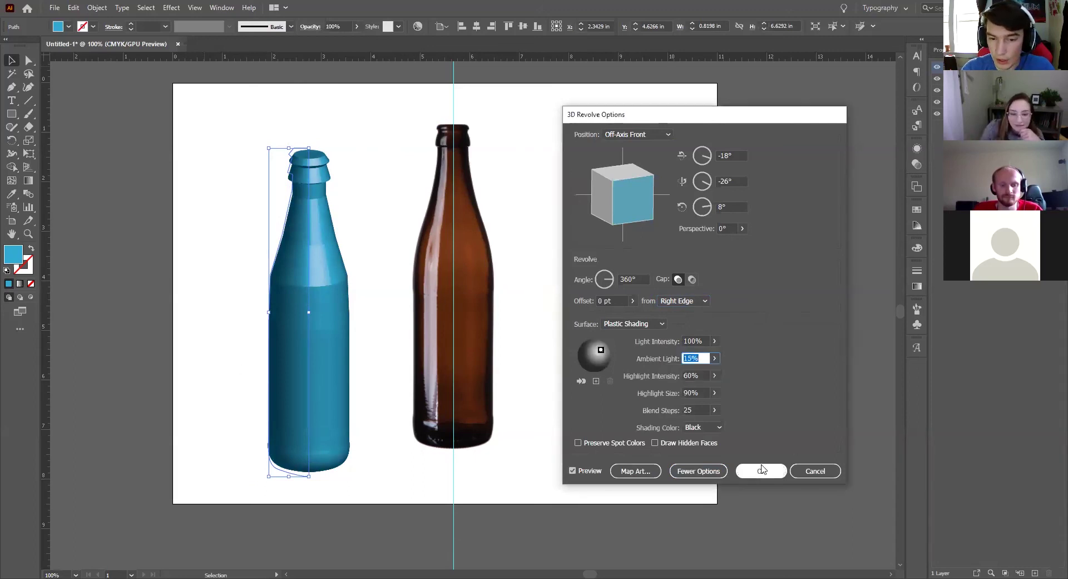
Map the design symbol onto surface 4 of 13, position it on the visible front of the body, and apply the revolve.
{"action": "left_click", "coordinate": [637, 473]}
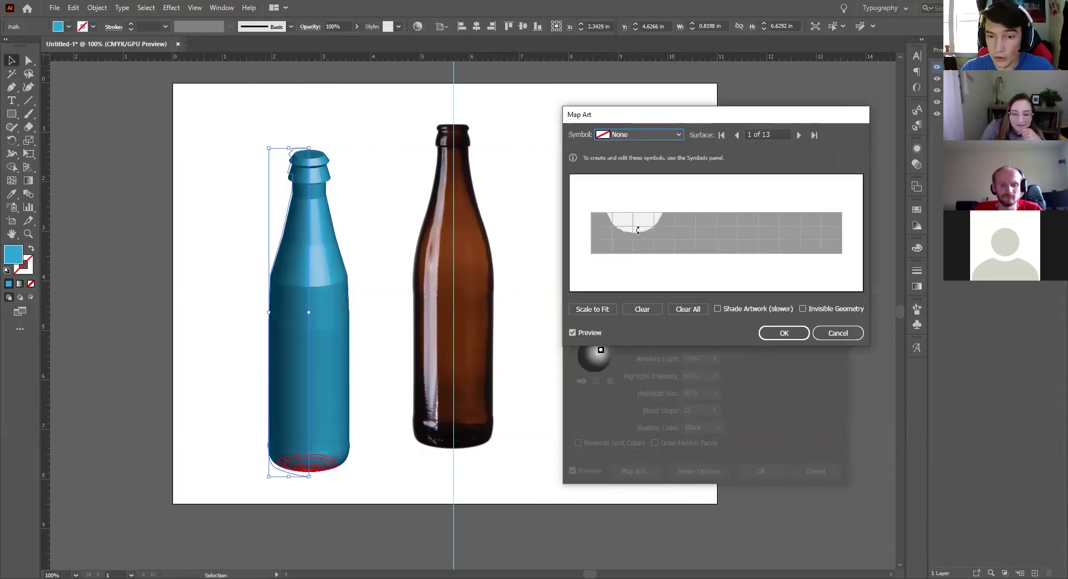
{"action": "left_click", "coordinate": [799, 135]}
{"action": "left_click", "coordinate": [799, 135]}
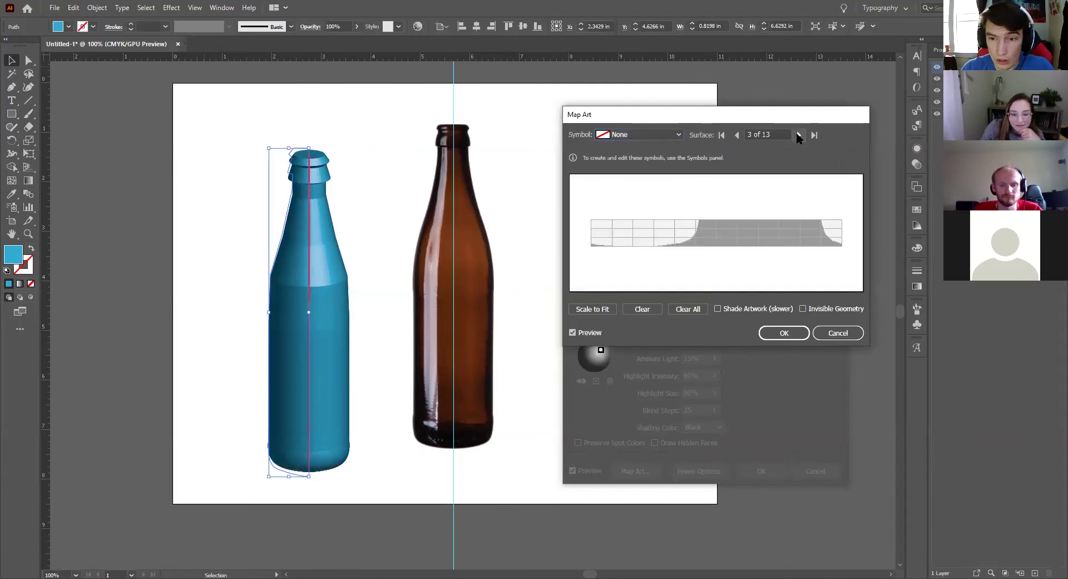
{"action": "left_click", "coordinate": [799, 135]}
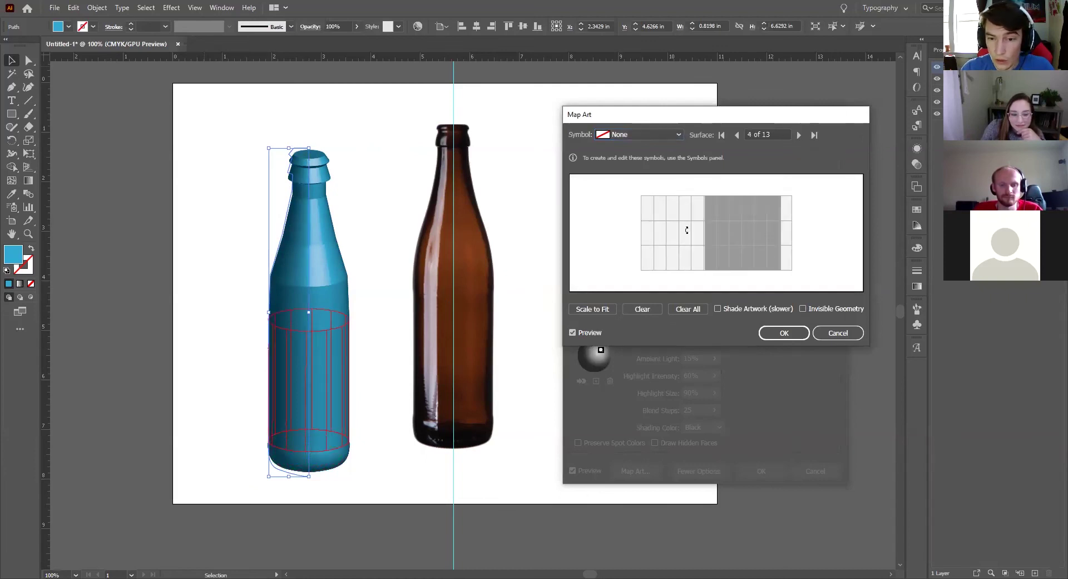
{"action": "left_click", "coordinate": [671, 136]}
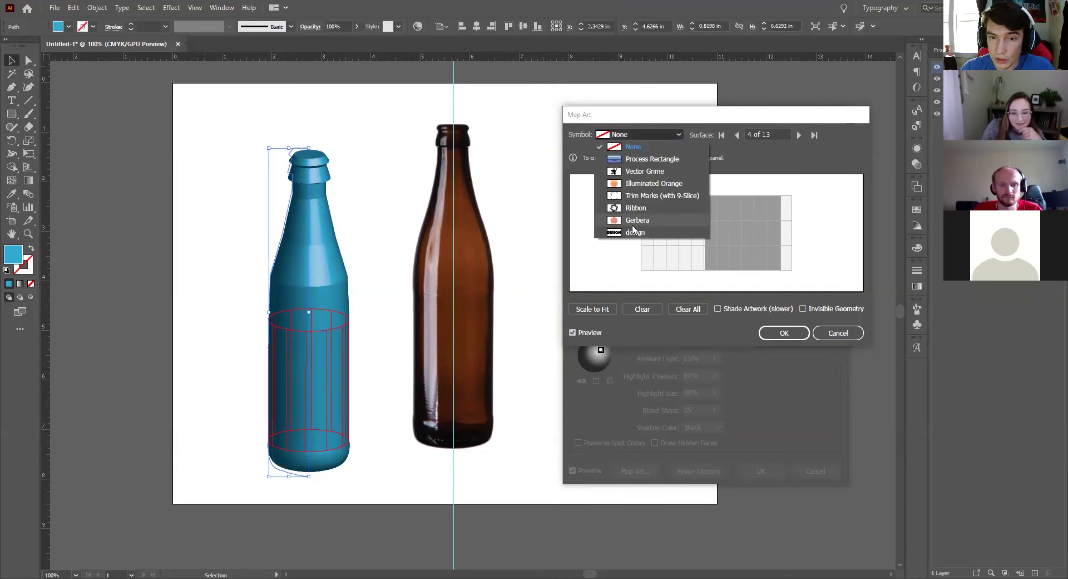
{"action": "left_click", "coordinate": [698, 232]}
{"action": "left_click_drag", "start_coordinate": [698, 233], "coordinate": [676, 224]}
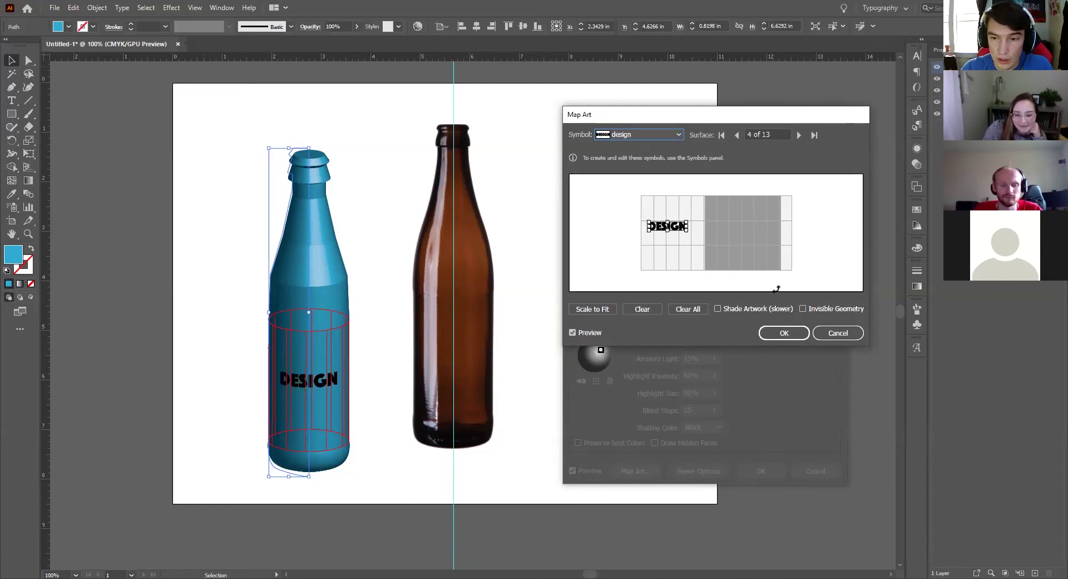
{"action": "left_click", "coordinate": [784, 333]}
{"action": "left_click", "coordinate": [760, 471]}
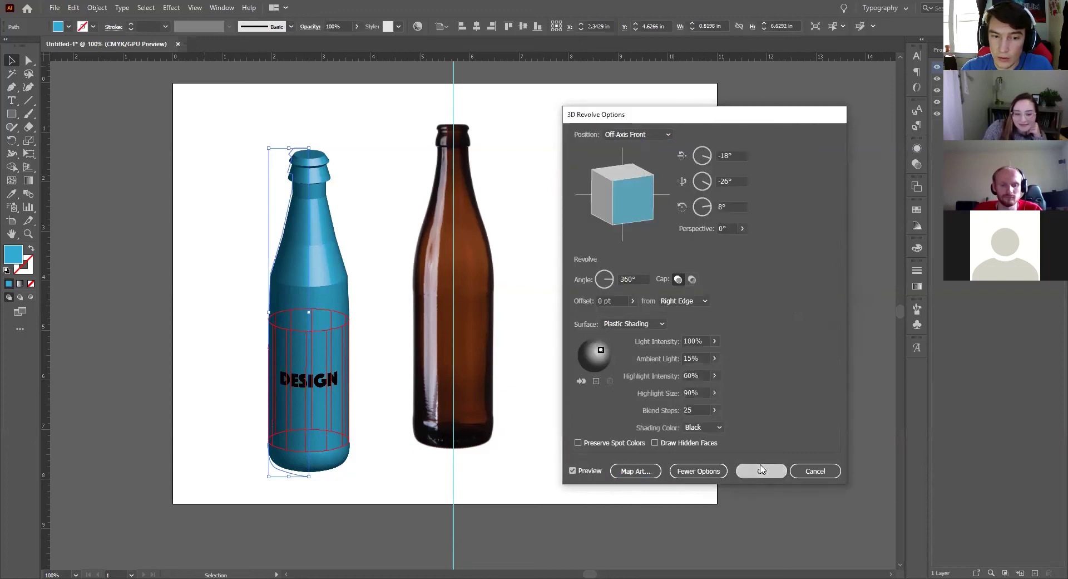
Reposition the revolved bottle slightly up and to the left beside the photo, and deselect it.
{"action": "left_click", "coordinate": [215, 189]}
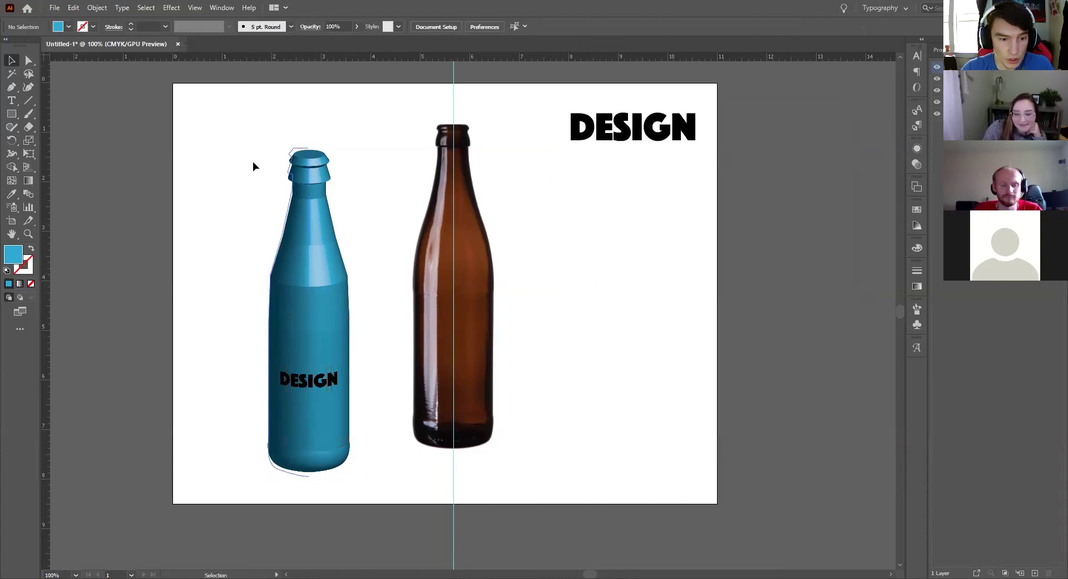
{"action": "left_click_drag", "start_coordinate": [302, 288], "coordinate": [310, 259]}
{"action": "left_click", "coordinate": [374, 225]}
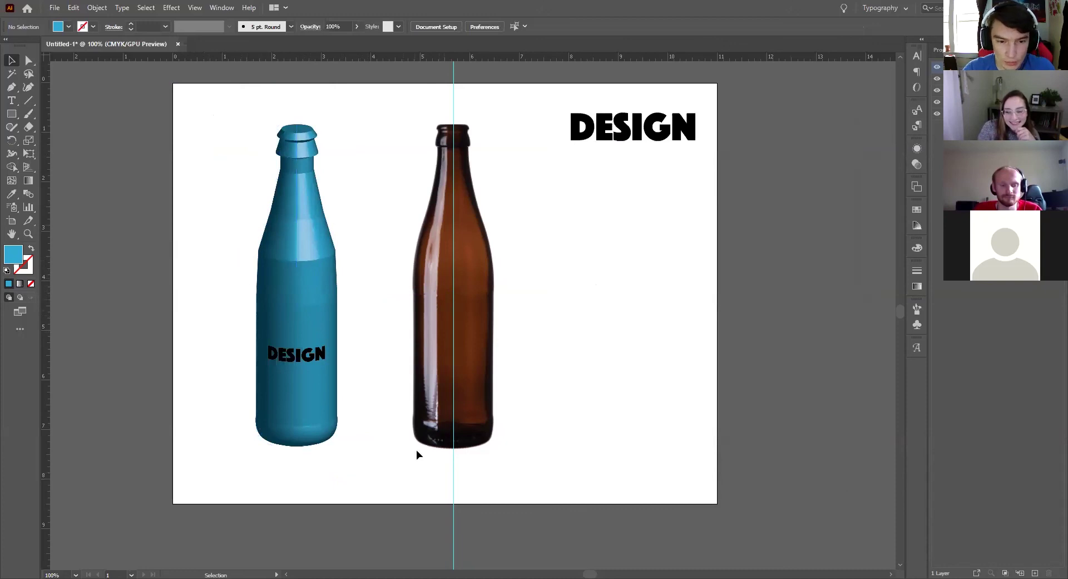
{"action": "left_click_drag", "start_coordinate": [295, 222], "coordinate": [340, 275]}
{"action": "left_click_drag", "start_coordinate": [319, 238], "coordinate": [299, 199]}
{"action": "mouse_move", "coordinate": [299, 272]}
{"action": "left_mouse_down"}
{"action": "mouse_move", "coordinate": [299, 239]}
{"action": "mouse_move", "coordinate": [286, 260]}
{"action": "left_mouse_up"}
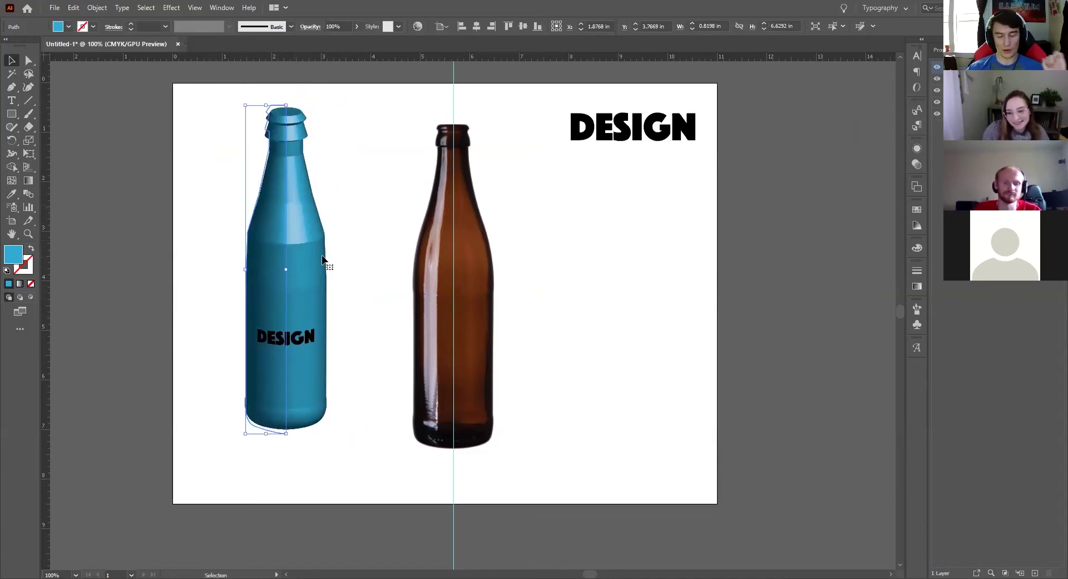
{"action": "left_click", "coordinate": [356, 257]}
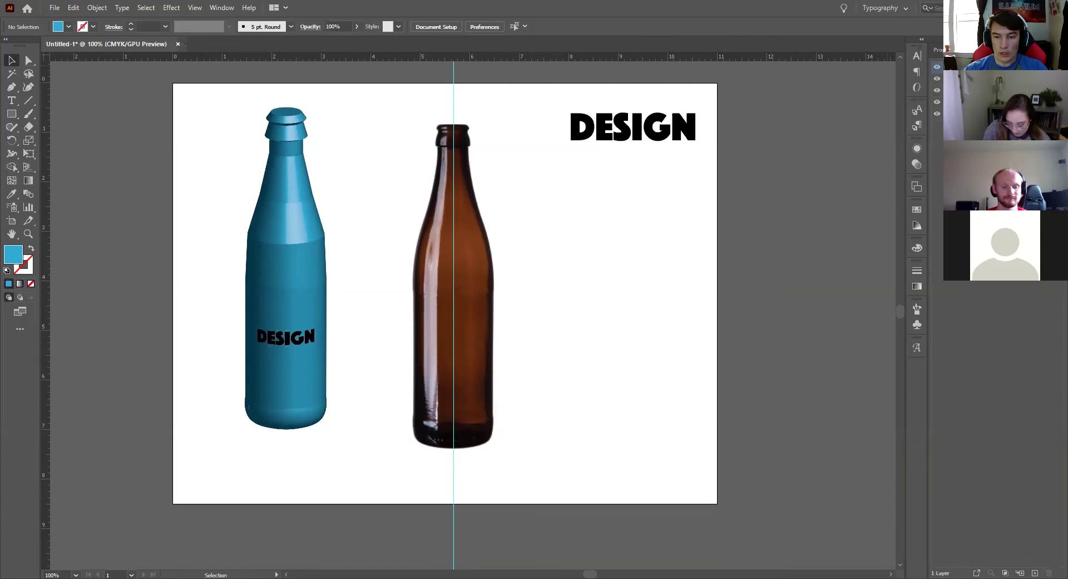
Switch to Photoshop and create a new 1800 x 1800 pixel document at 72 pixels/inch in RGB Color.
{"action": "key", "text": "alt+Tab"}
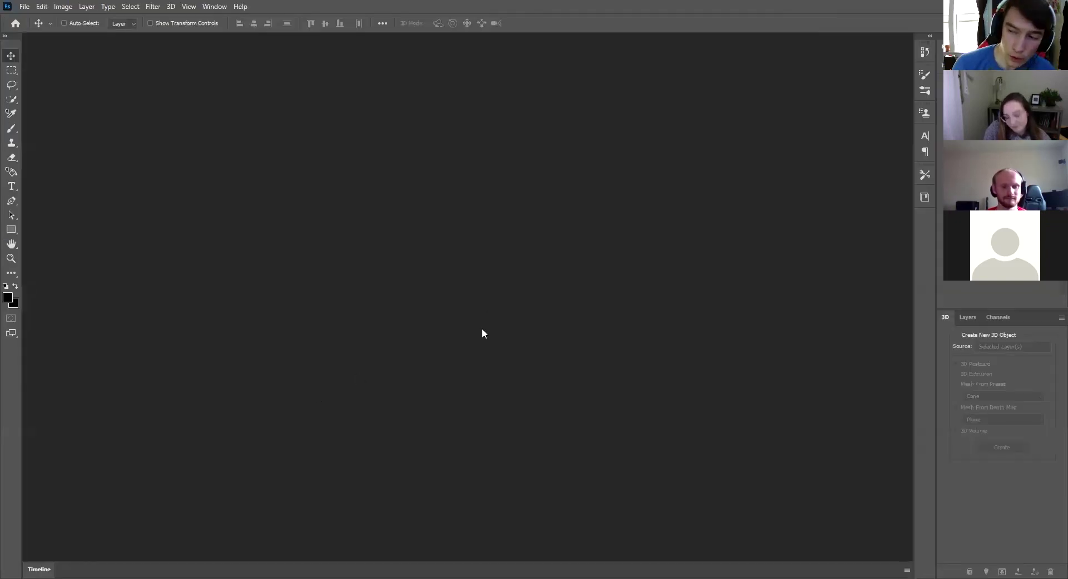
{"action": "left_click", "coordinate": [24, 6]}
{"action": "left_click", "coordinate": [25, 6]}
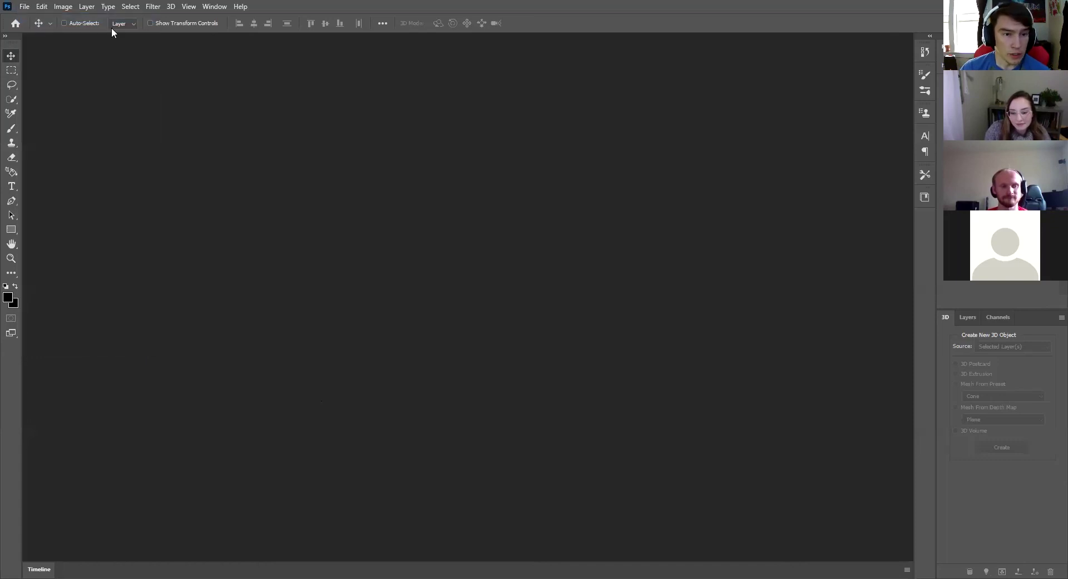
{"action": "key", "text": "ctrl+n"}
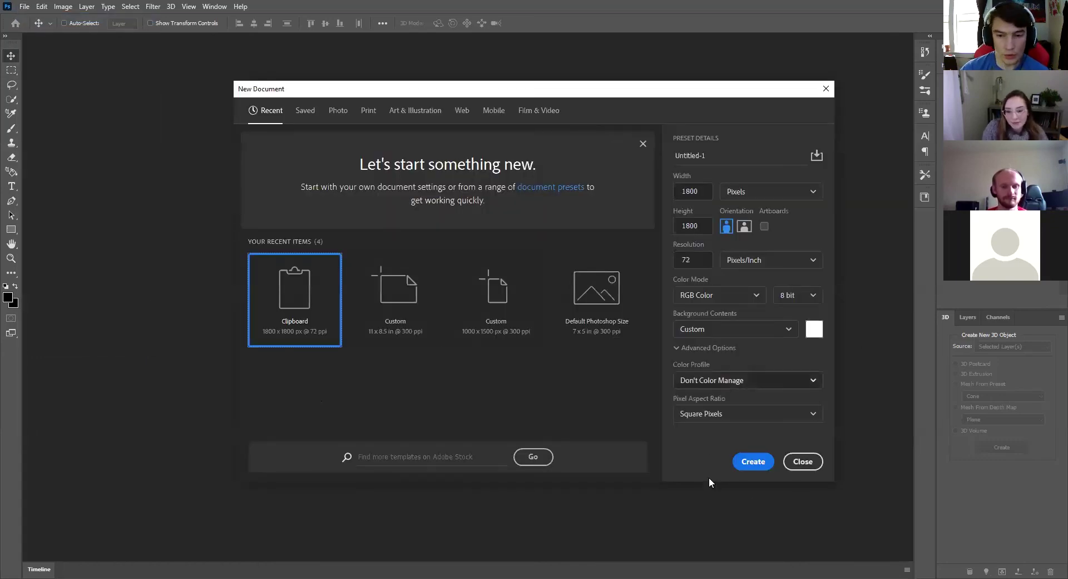
{"action": "left_click", "coordinate": [753, 462]}
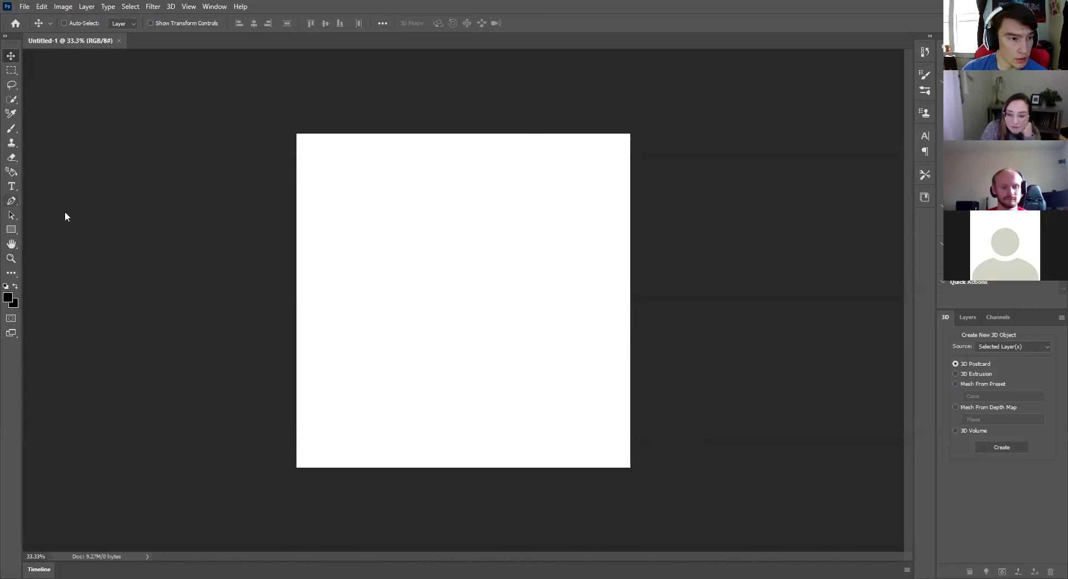
Draw a closed half-profile of a round-bottomed cup as a path with the Pen tool, with a straight wall and a curved base.
{"action": "key", "text": "p"}
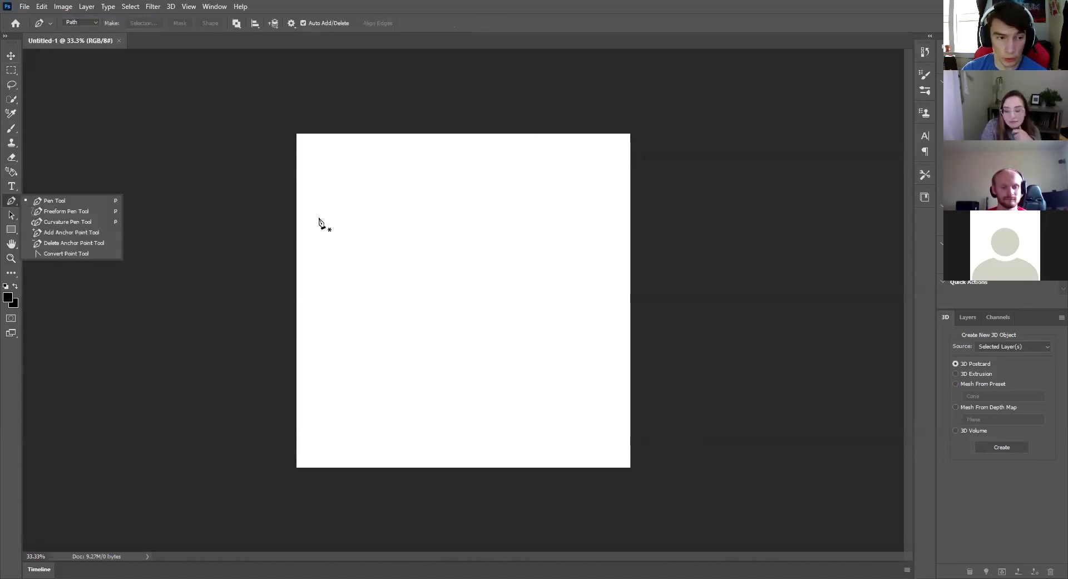
{"action": "left_click", "coordinate": [392, 249]}
{"action": "left_click", "coordinate": [393, 331]}
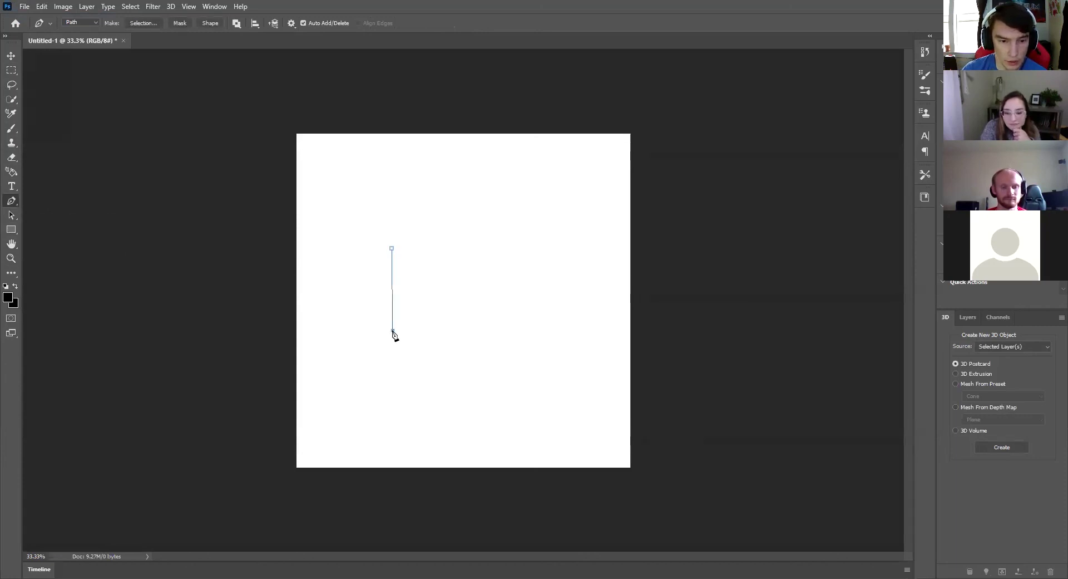
{"action": "left_click_drag", "start_coordinate": [428, 360], "coordinate": [455, 361]}
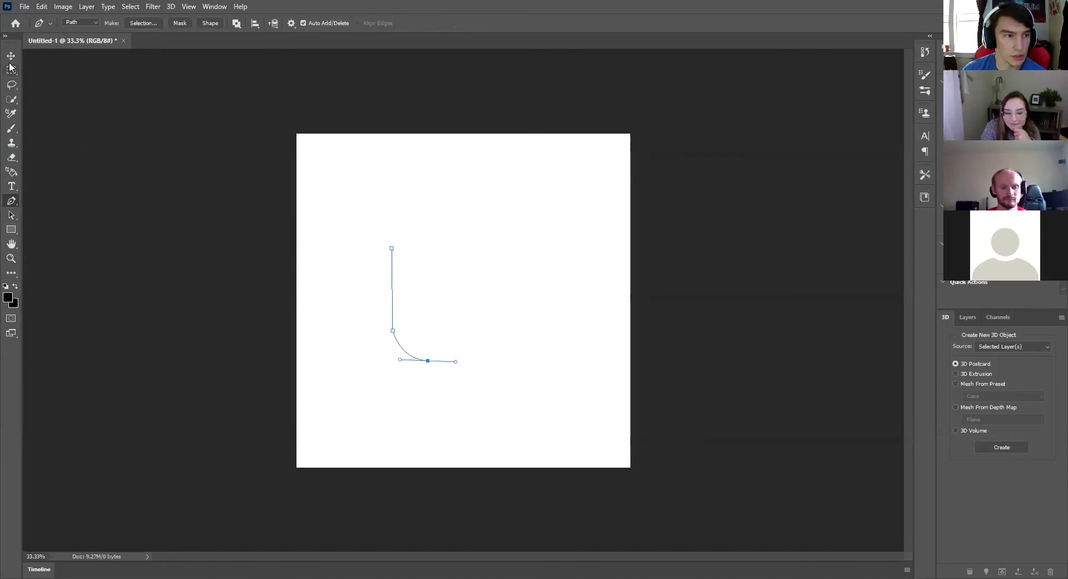
{"action": "left_click", "coordinate": [429, 349]}
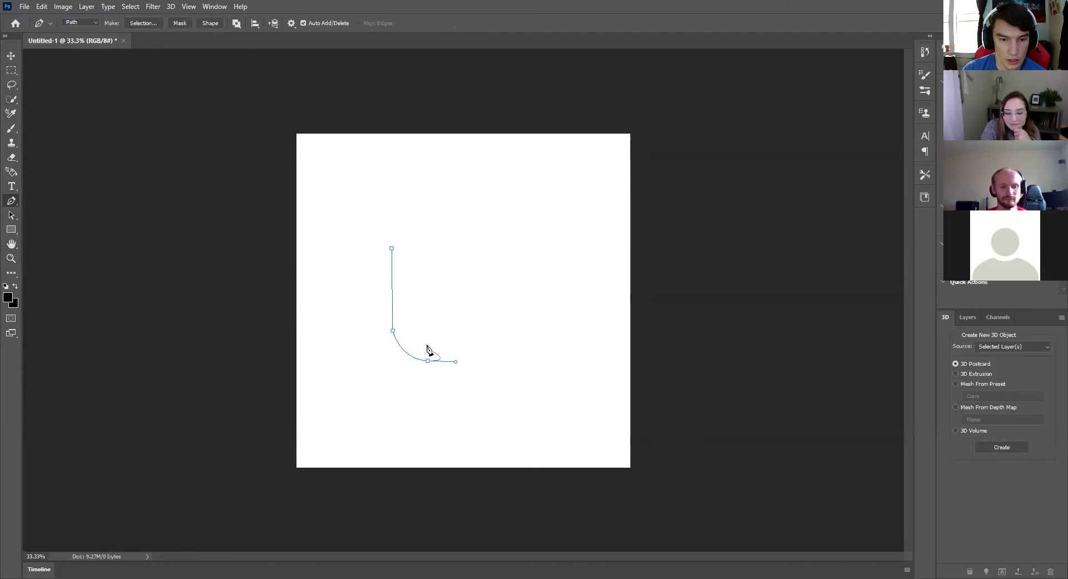
{"action": "left_click_drag", "start_coordinate": [406, 327], "coordinate": [405, 316]}
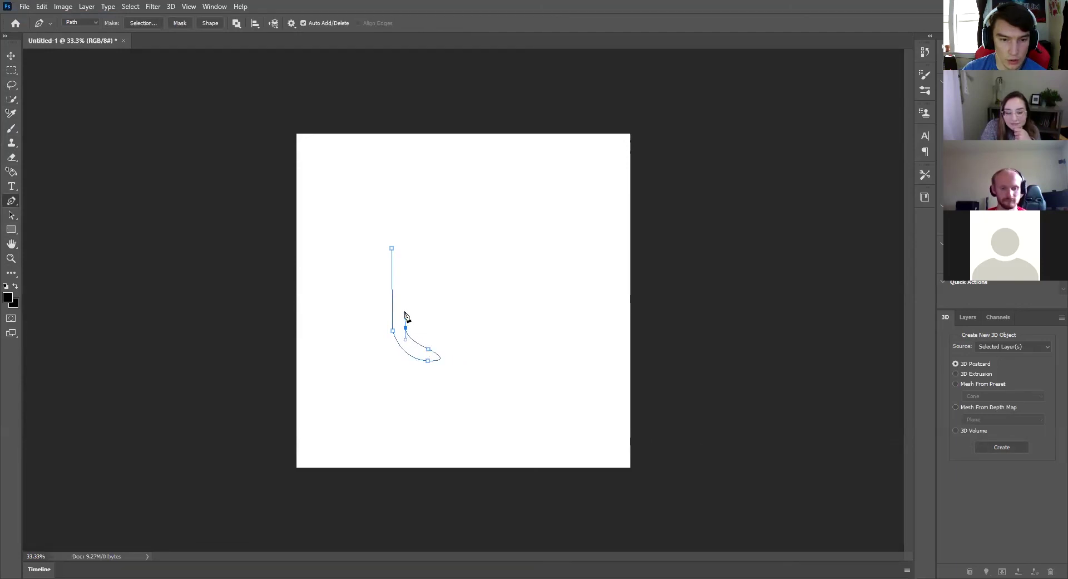
{"action": "left_click", "coordinate": [405, 248]}
{"action": "left_click", "coordinate": [392, 248]}
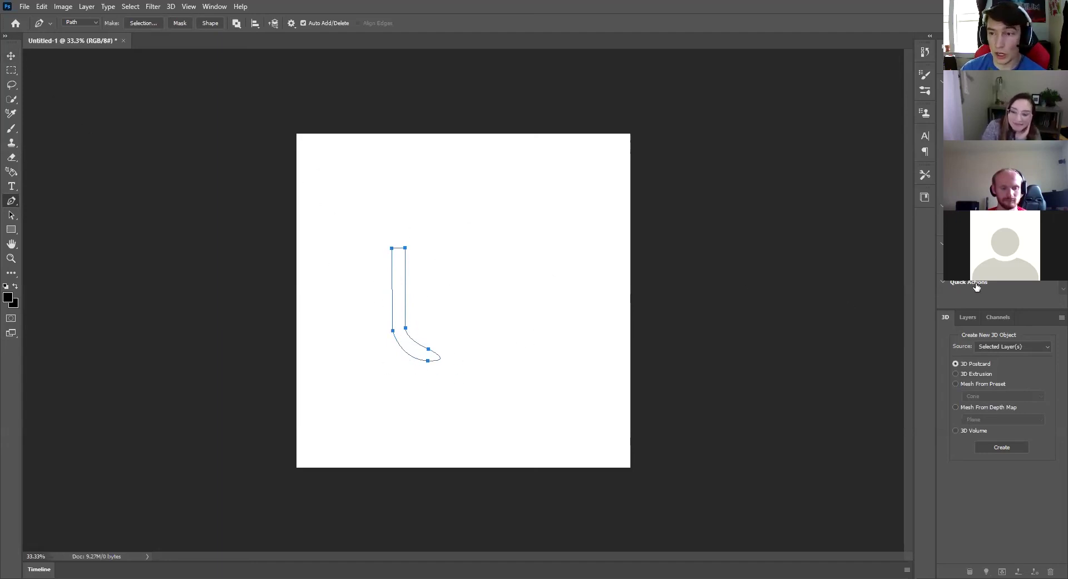
Create a new 3D extrusion from the selected cup path and select the extruded mesh in the scene.
{"action": "left_click", "coordinate": [172, 6]}
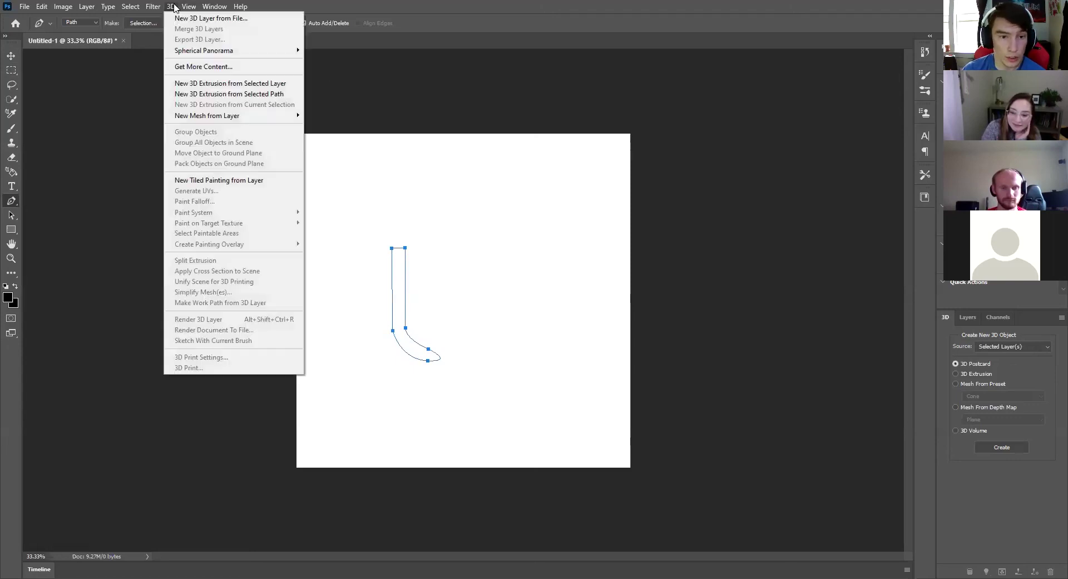
{"action": "left_click", "coordinate": [241, 95]}
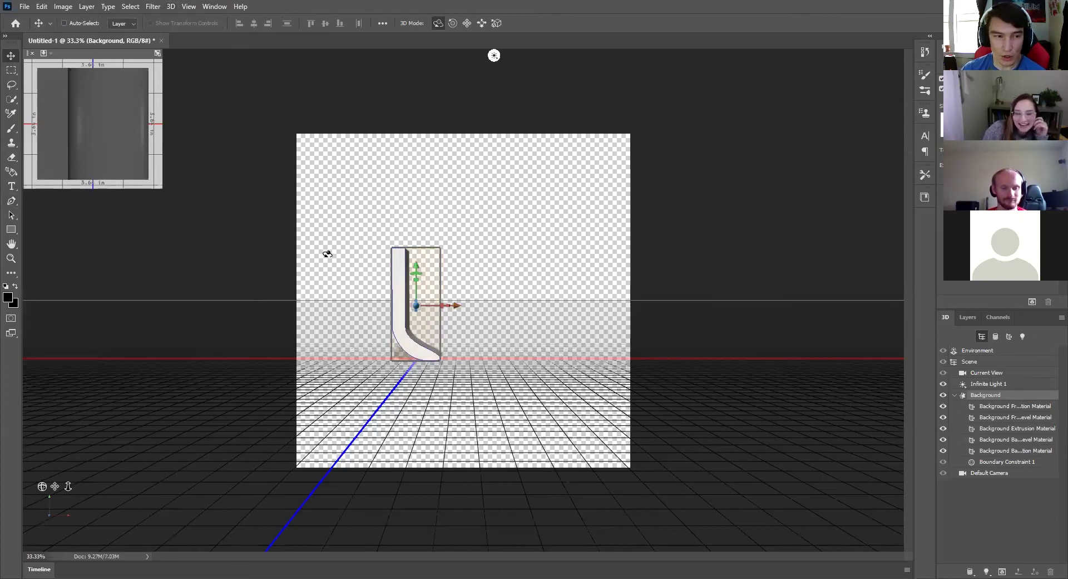
{"action": "right_click", "coordinate": [528, 259]}
{"action": "left_click_drag", "start_coordinate": [527, 258], "coordinate": [479, 262]}
{"action": "right_click", "coordinate": [409, 277]}
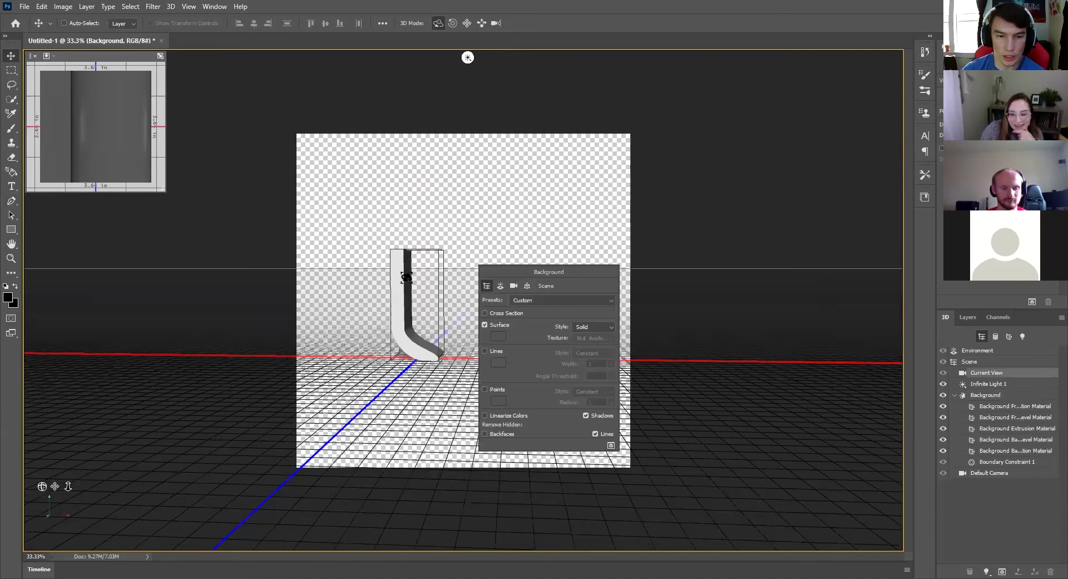
{"action": "left_click", "coordinate": [410, 267]}
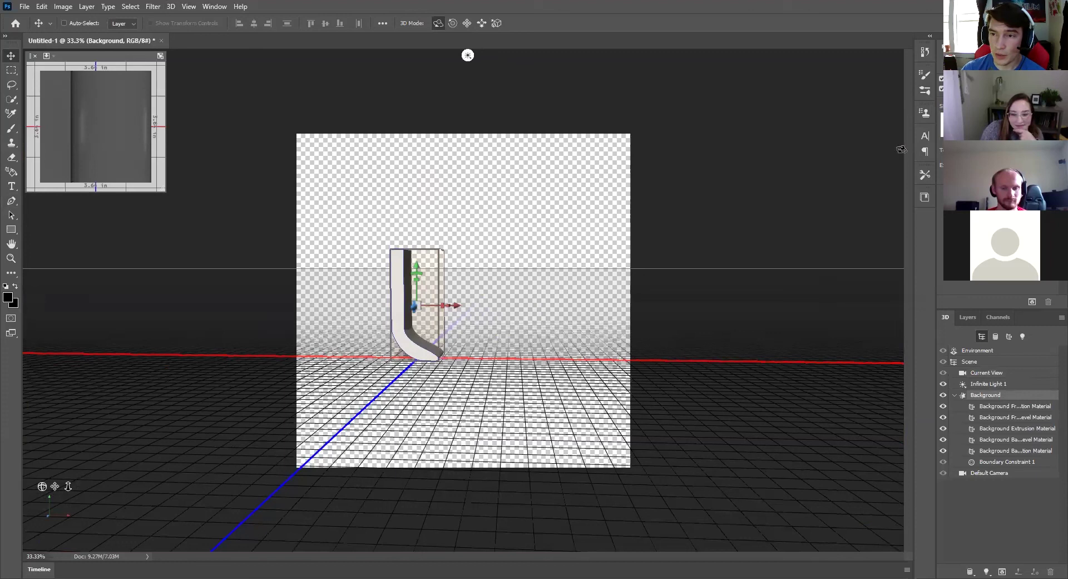
Try several shape presets on the extruded mesh and apply the one that revolves the profile into a hollow cup.
{"action": "left_click", "coordinate": [942, 125]}
{"action": "scroll", "coordinate": [938, 178], "scroll_direction": "down", "scroll_amount": 2}
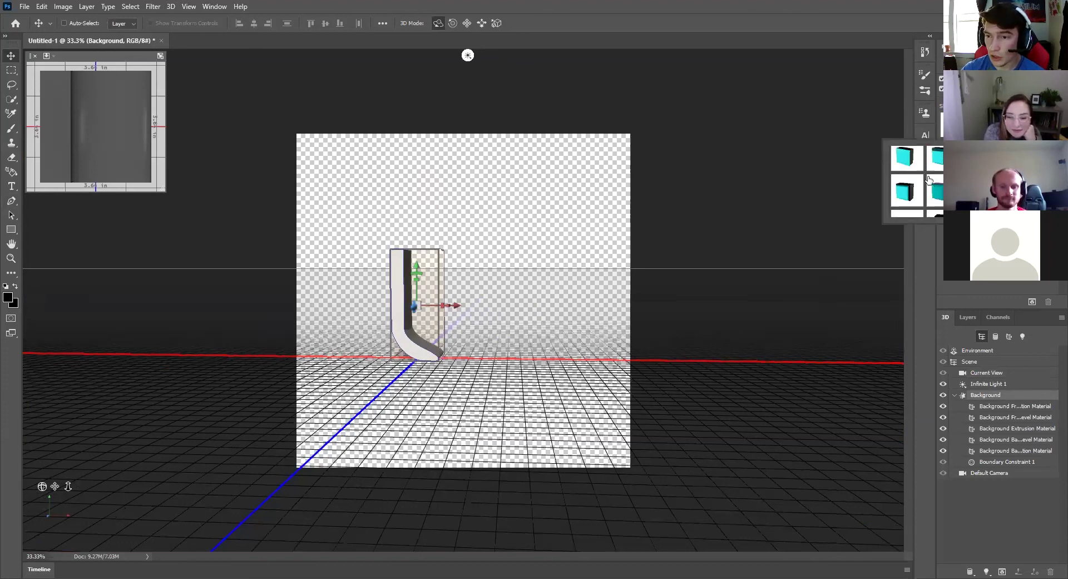
{"action": "scroll", "coordinate": [935, 183], "scroll_direction": "down", "scroll_amount": 2}
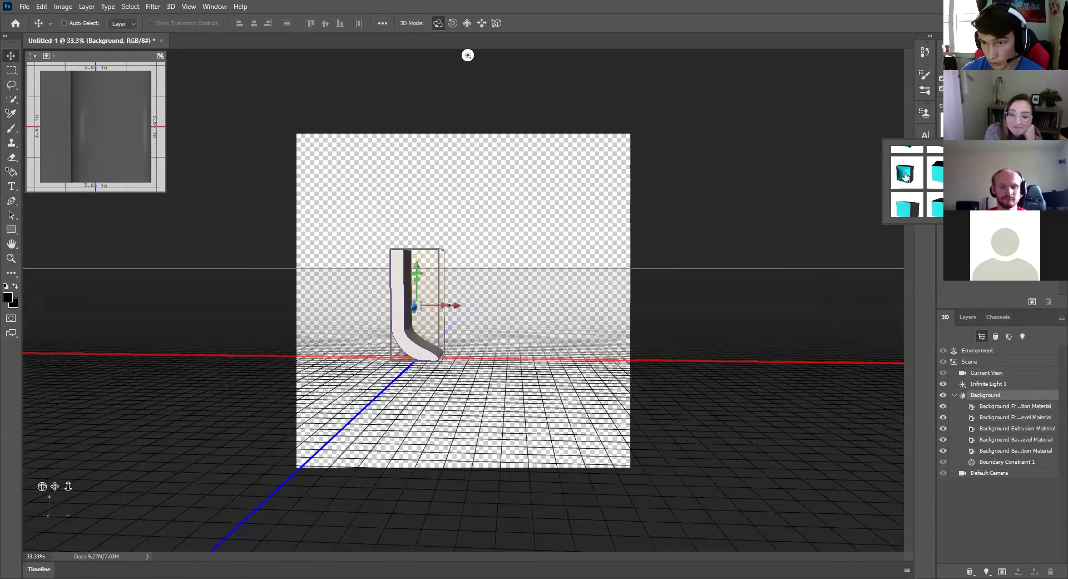
{"action": "scroll", "coordinate": [913, 174], "scroll_direction": "down", "scroll_amount": 1}
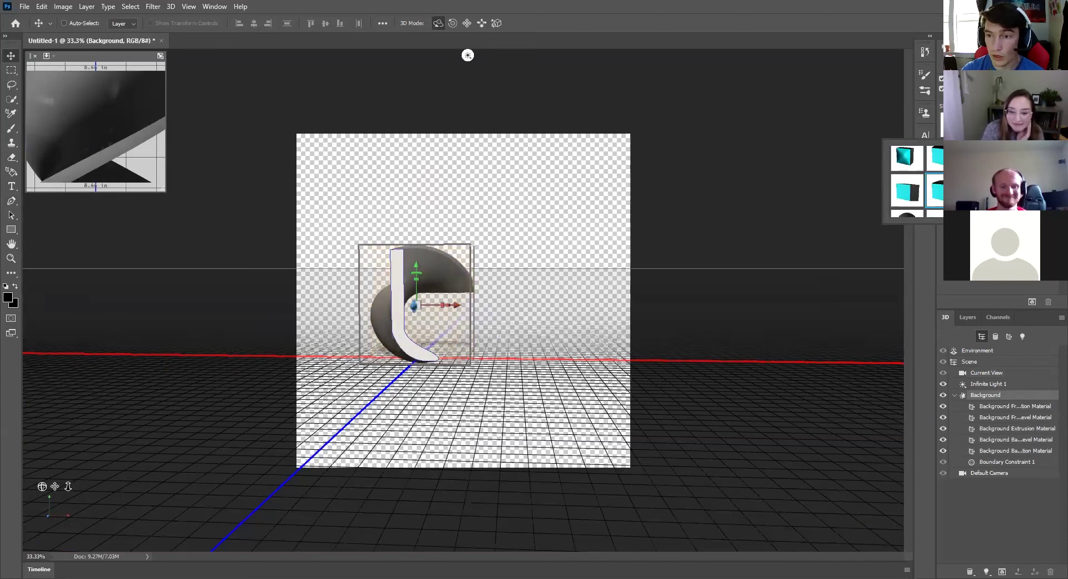
{"action": "left_click", "coordinate": [907, 195]}
{"action": "scroll", "coordinate": [936, 192], "scroll_direction": "down", "scroll_amount": 5}
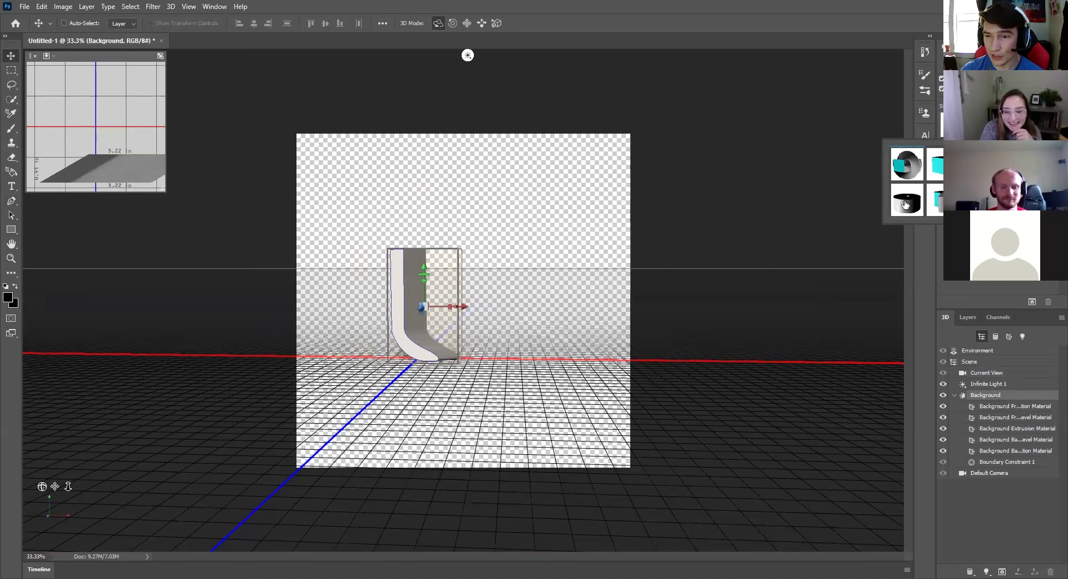
{"action": "left_click", "coordinate": [905, 204]}
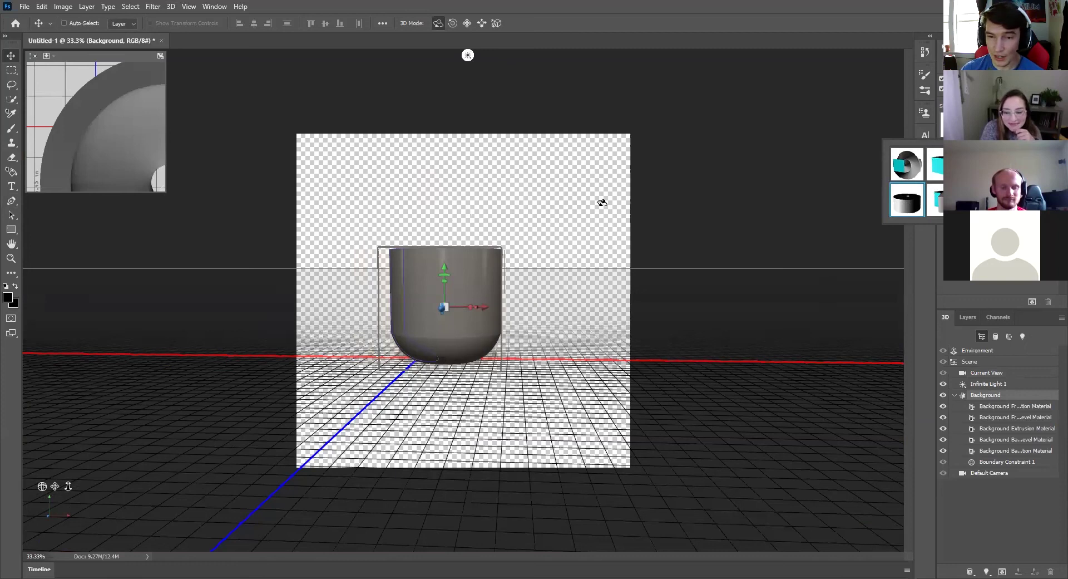
Rotate the revolved cup to inspect its hollow opening, stand it nearly upright, and reselect the whole mesh.
{"action": "left_click_drag", "start_coordinate": [549, 209], "coordinate": [498, 391]}
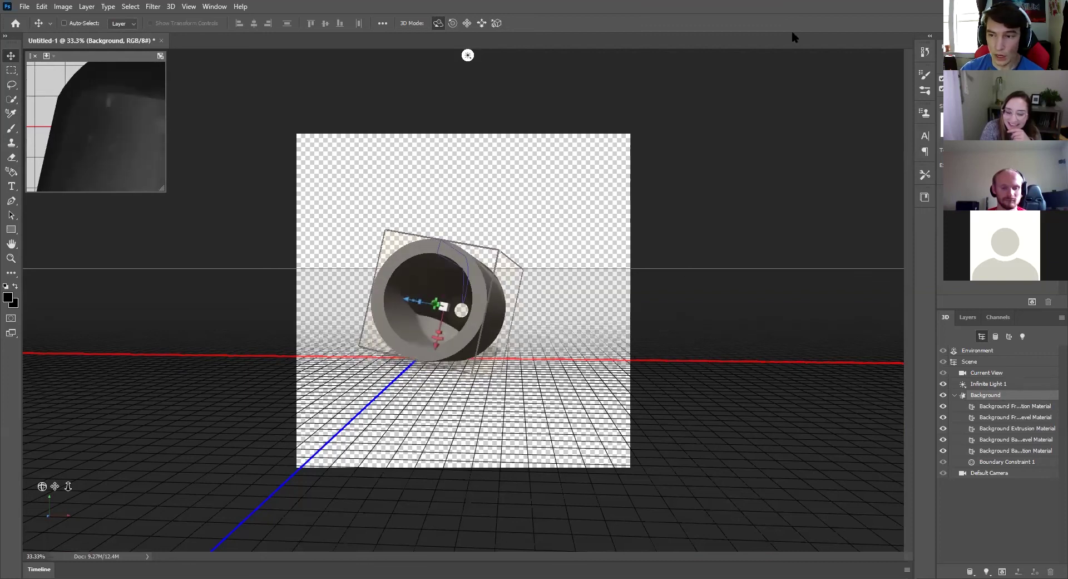
{"action": "left_click", "coordinate": [624, 306]}
{"action": "left_click", "coordinate": [433, 289]}
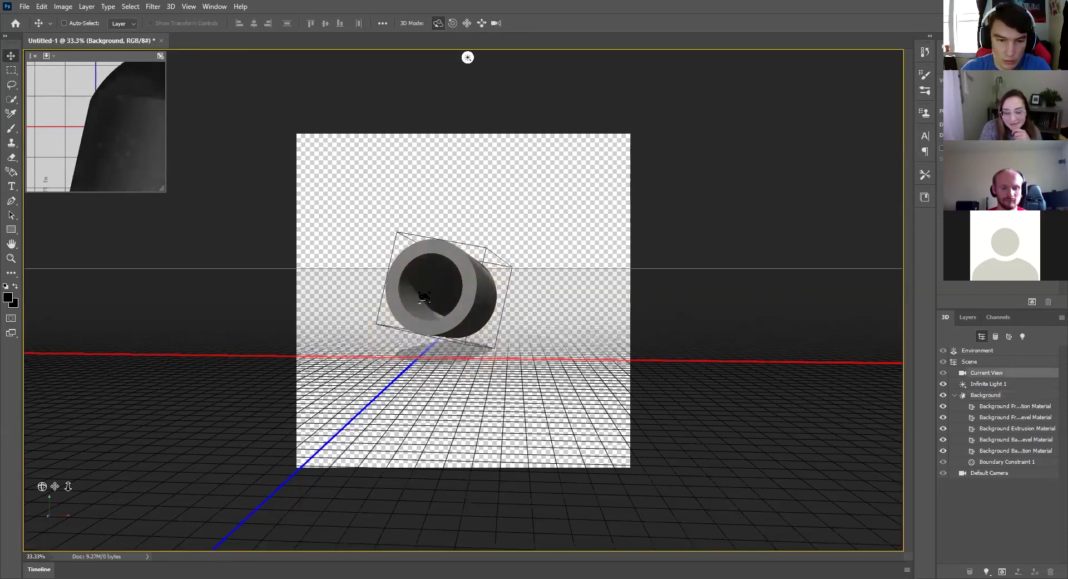
{"action": "scroll", "coordinate": [433, 288], "scroll_direction": "up", "scroll_amount": 3, "text": "alt"}
{"action": "scroll", "coordinate": [434, 289], "scroll_direction": "up", "scroll_amount": 2, "text": "alt"}
{"action": "left_click_drag", "start_coordinate": [491, 286], "coordinate": [410, 282]}
{"action": "left_click", "coordinate": [400, 284]}
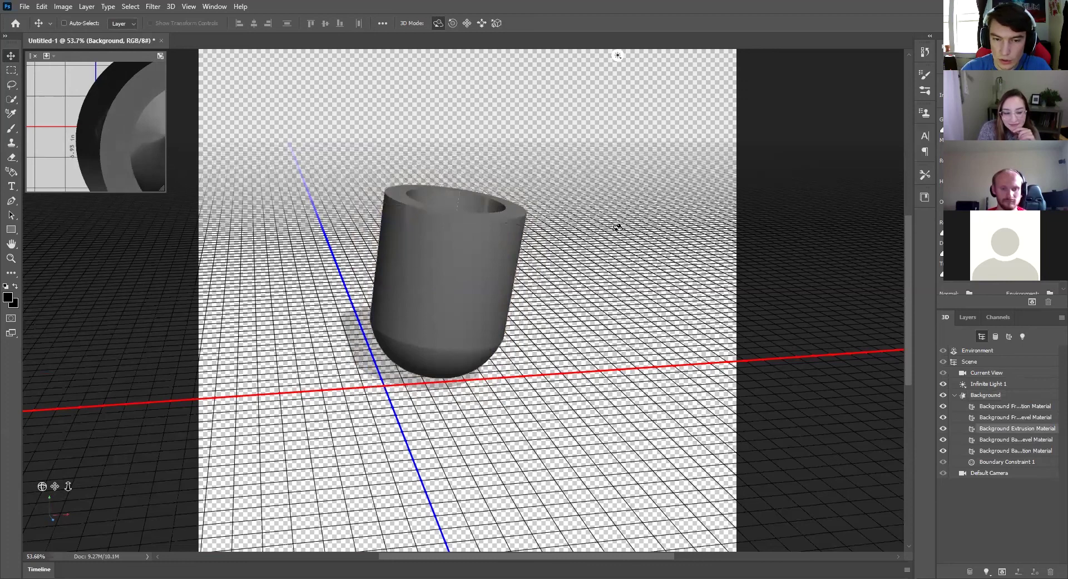
{"action": "left_click", "coordinate": [727, 144]}
{"action": "left_click_drag", "start_coordinate": [694, 217], "coordinate": [632, 215]}
{"action": "left_click", "coordinate": [474, 251]}
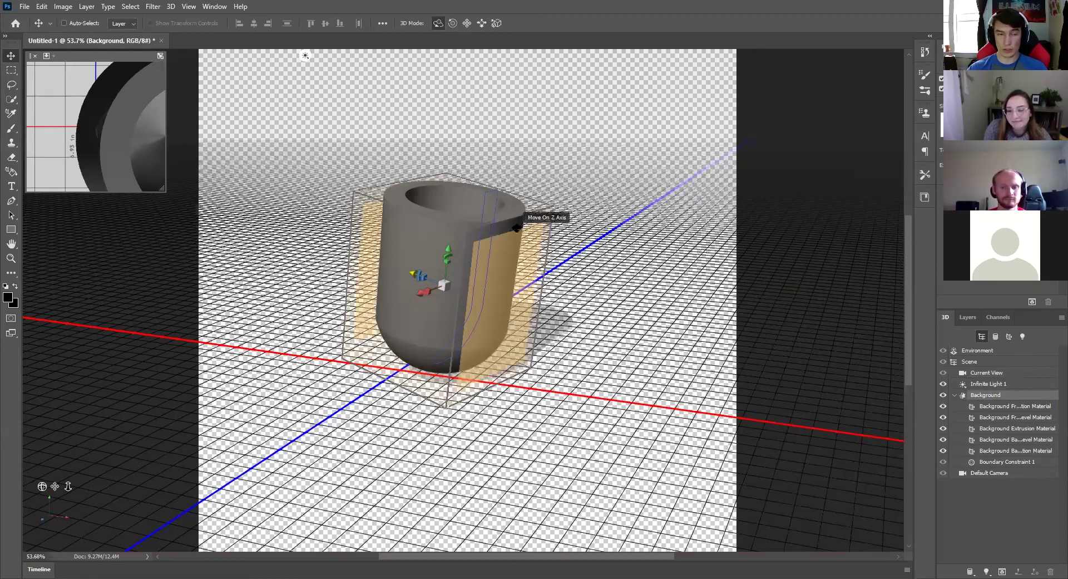
Set up a 3D layer export in the Wavefront|OBJ file format with textures in Original Formats.
{"action": "left_click", "coordinate": [175, 7]}
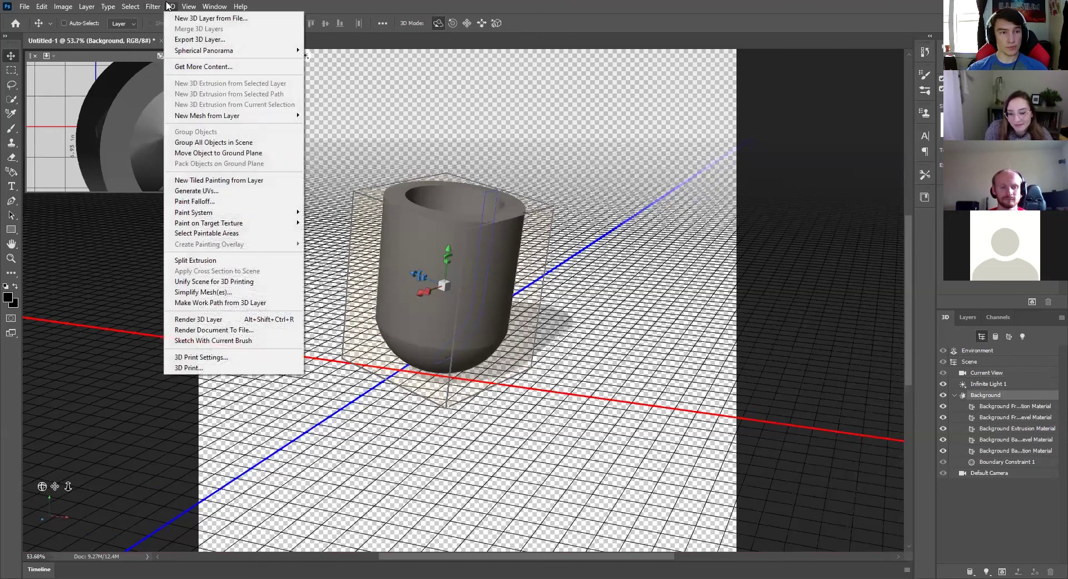
{"action": "left_click", "coordinate": [215, 41]}
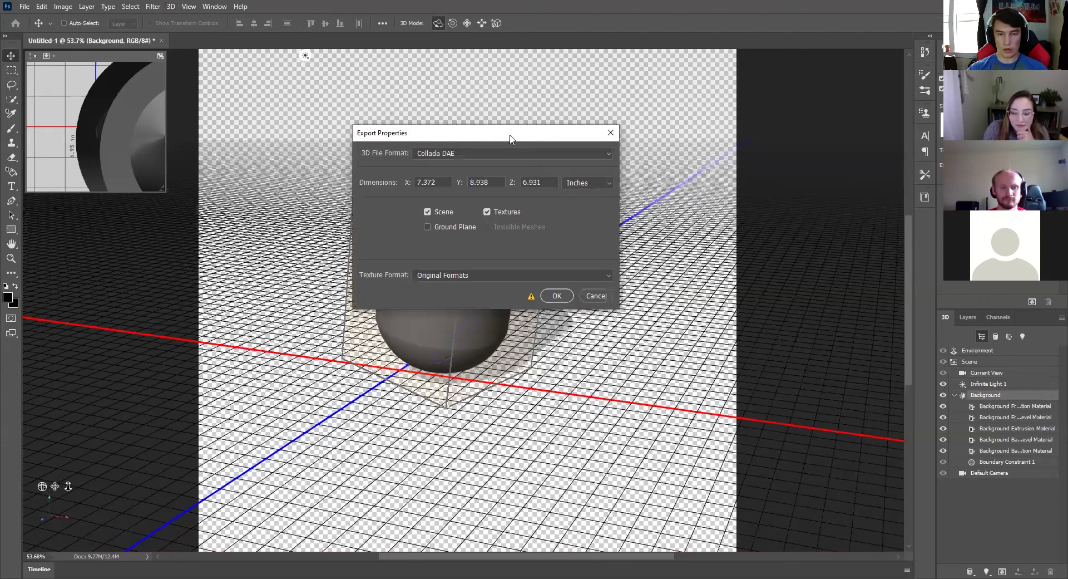
{"action": "left_click", "coordinate": [604, 152]}
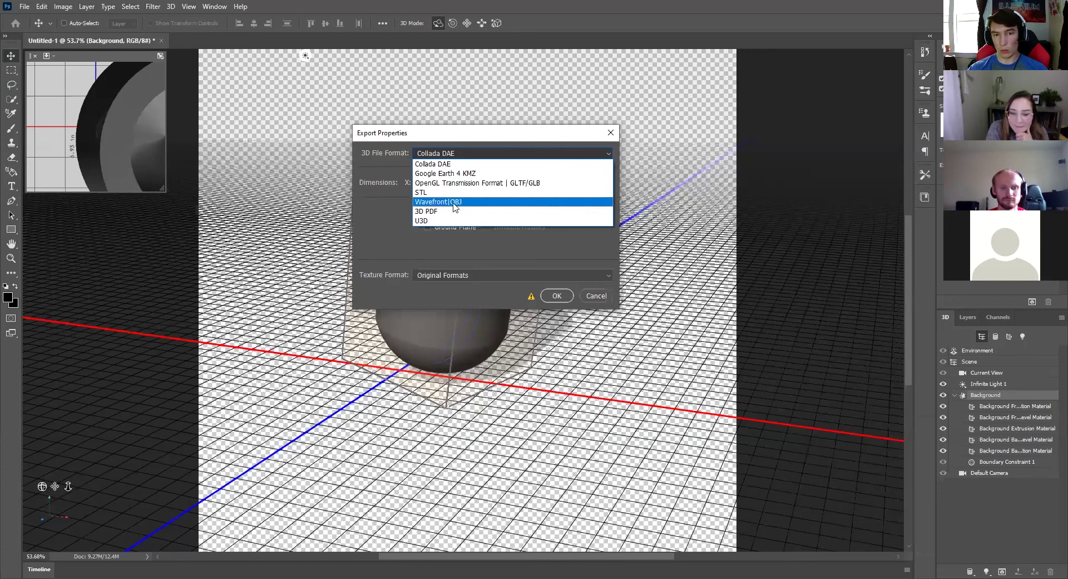
{"action": "left_click", "coordinate": [490, 202]}
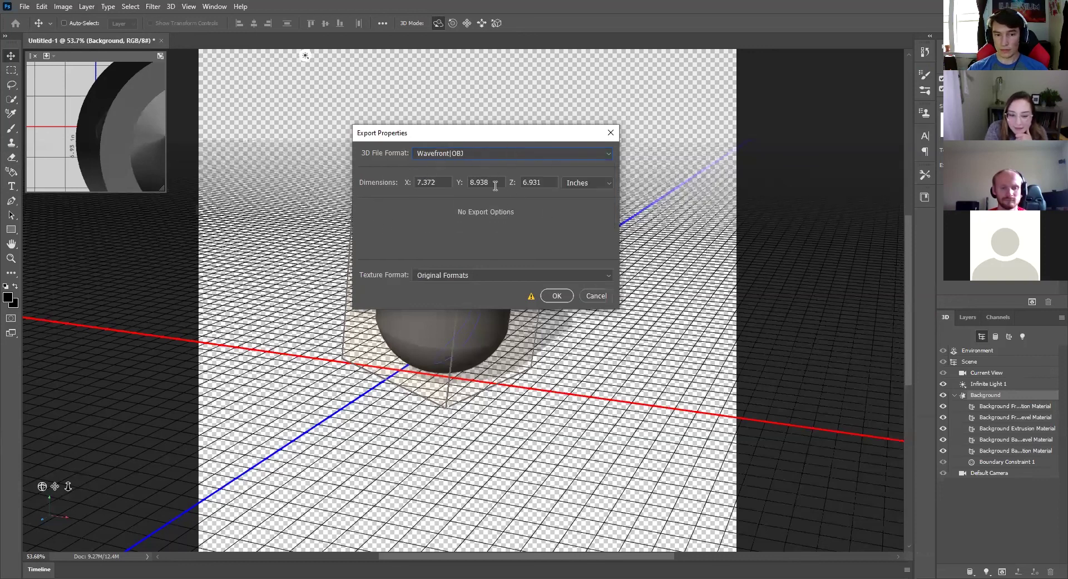
{"action": "left_click", "coordinate": [462, 274]}
{"action": "left_click", "coordinate": [477, 269]}
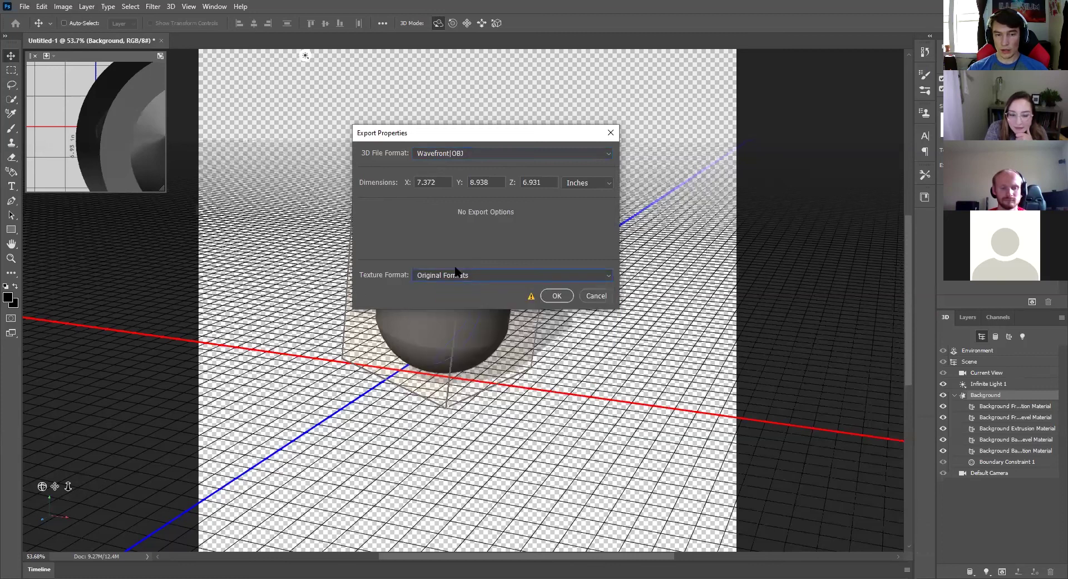
Confirm the export properties and save the model as cup in the Soap > Photos folder on the USB drive.
{"action": "left_click", "coordinate": [555, 297]}
{"action": "scroll", "coordinate": [49, 211], "scroll_direction": "down", "scroll_amount": 5}
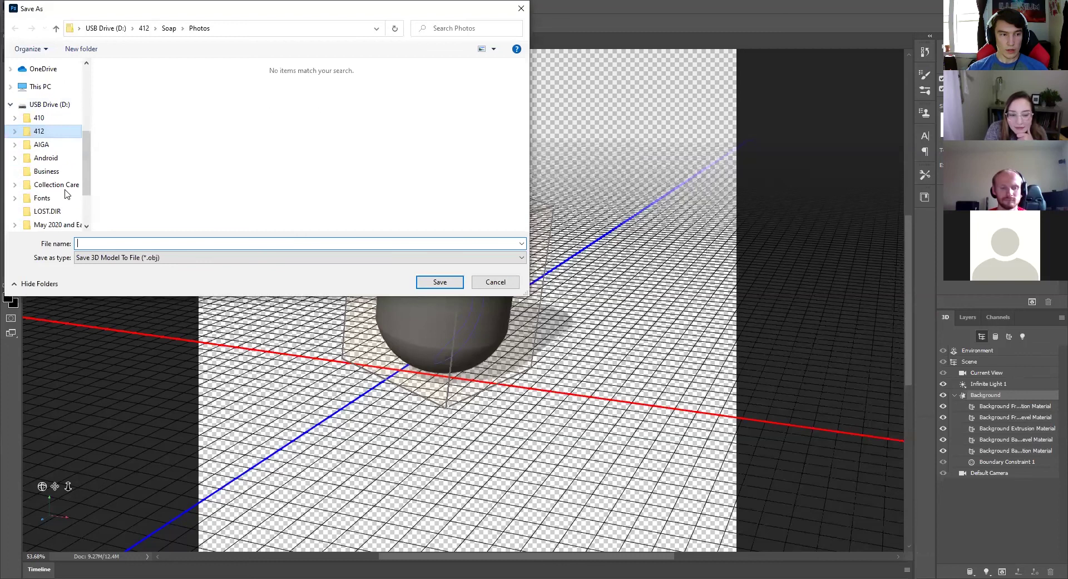
{"action": "scroll", "coordinate": [49, 218], "scroll_direction": "up", "scroll_amount": 5}
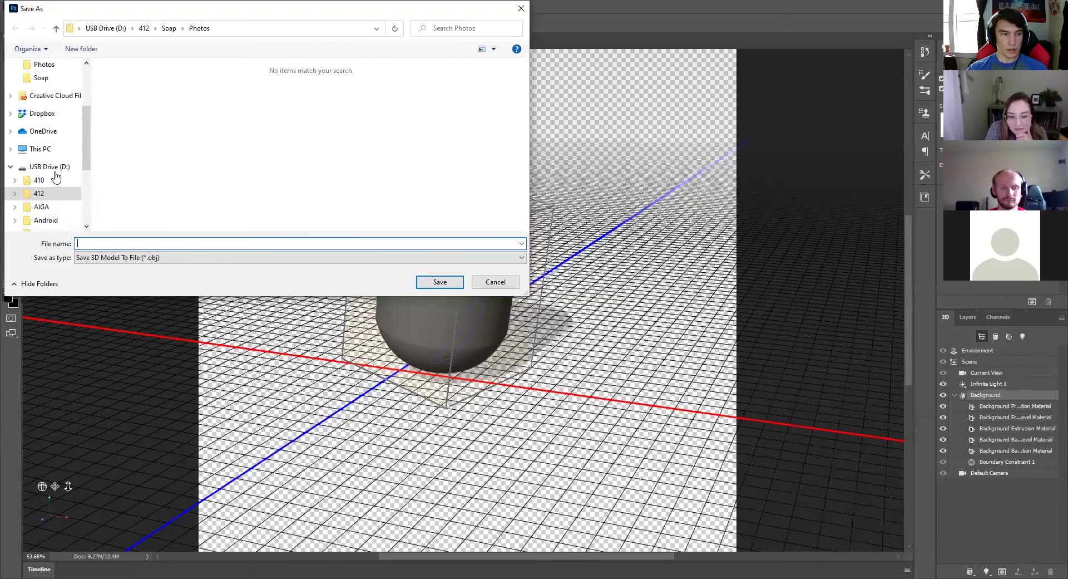
{"action": "scroll", "coordinate": [47, 155], "scroll_direction": "down", "scroll_amount": 3}
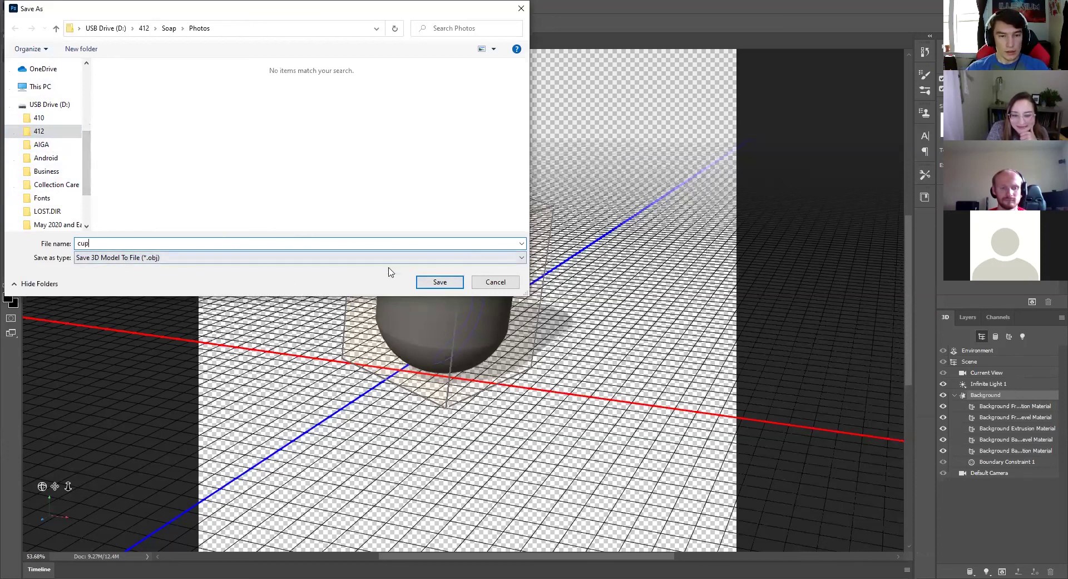
{"action": "left_click", "coordinate": [420, 284]}
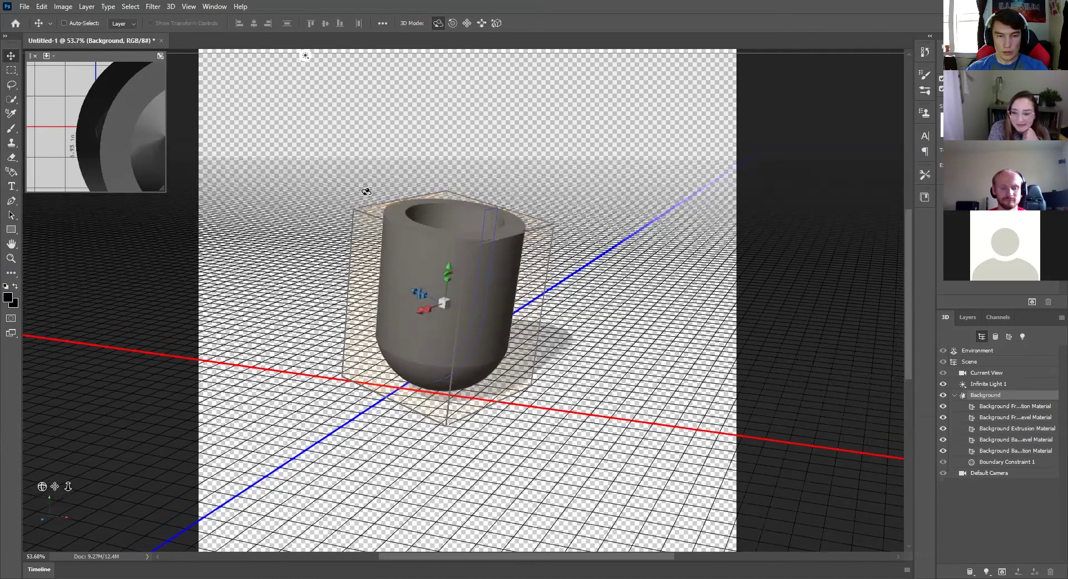
Rotate the cup in place through several tilts, leaving it nearly upright with its open rim angled toward the viewer.
{"action": "left_click_drag", "start_coordinate": [310, 253], "coordinate": [333, 311]}
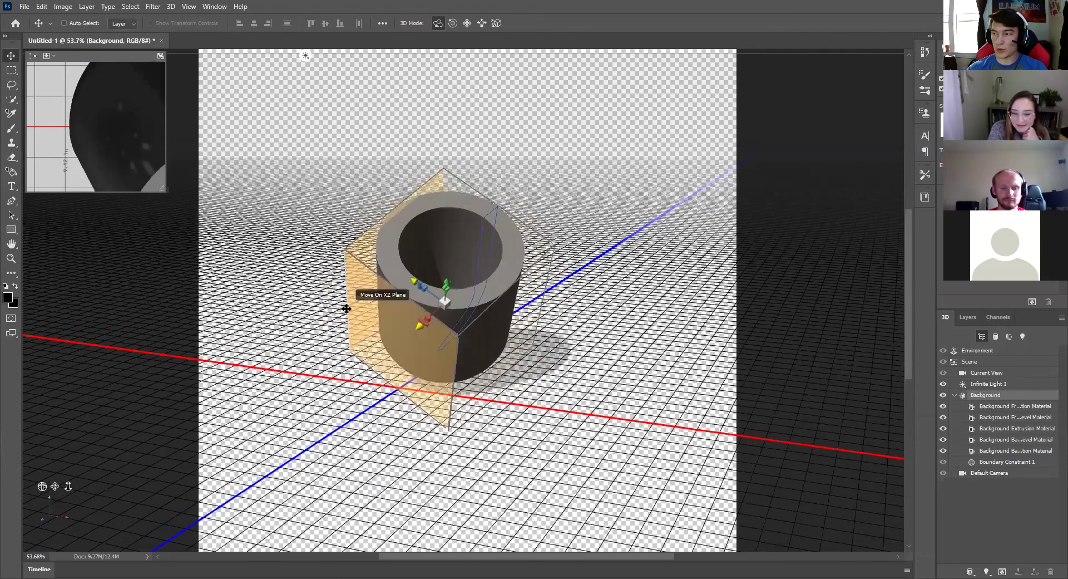
{"action": "left_click_drag", "start_coordinate": [437, 218], "coordinate": [625, 338]}
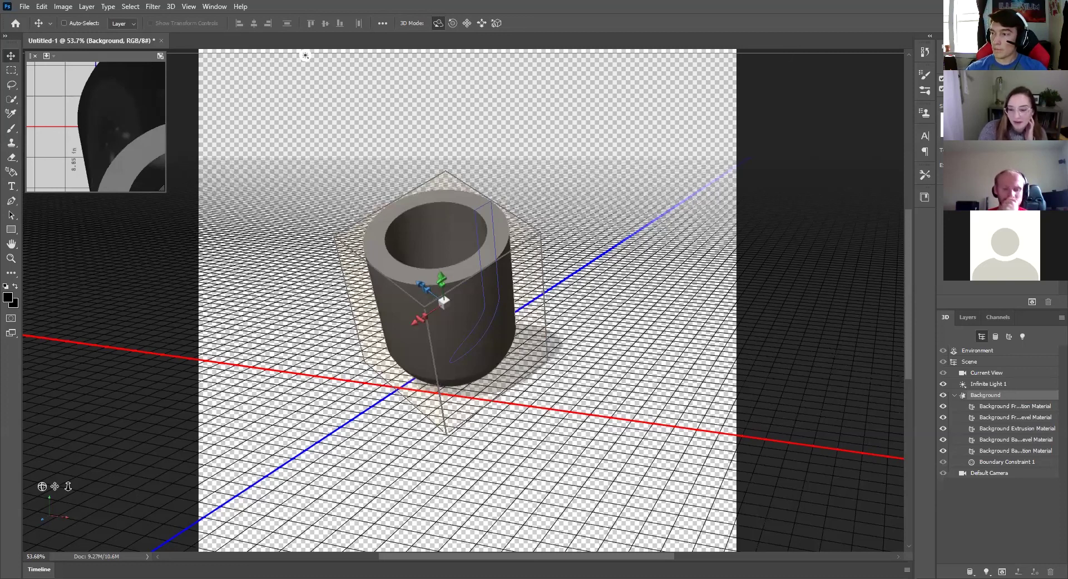
{"action": "left_click_drag", "start_coordinate": [539, 188], "coordinate": [519, 140]}
{"action": "left_click", "coordinate": [170, 6]}
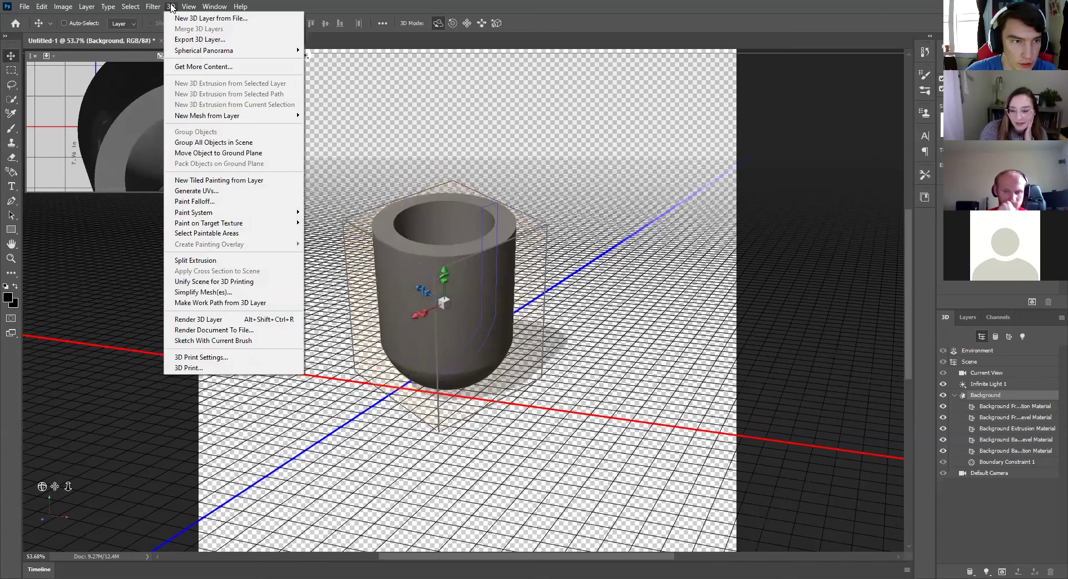
{"action": "left_click", "coordinate": [197, 40]}
{"action": "left_click", "coordinate": [454, 152]}
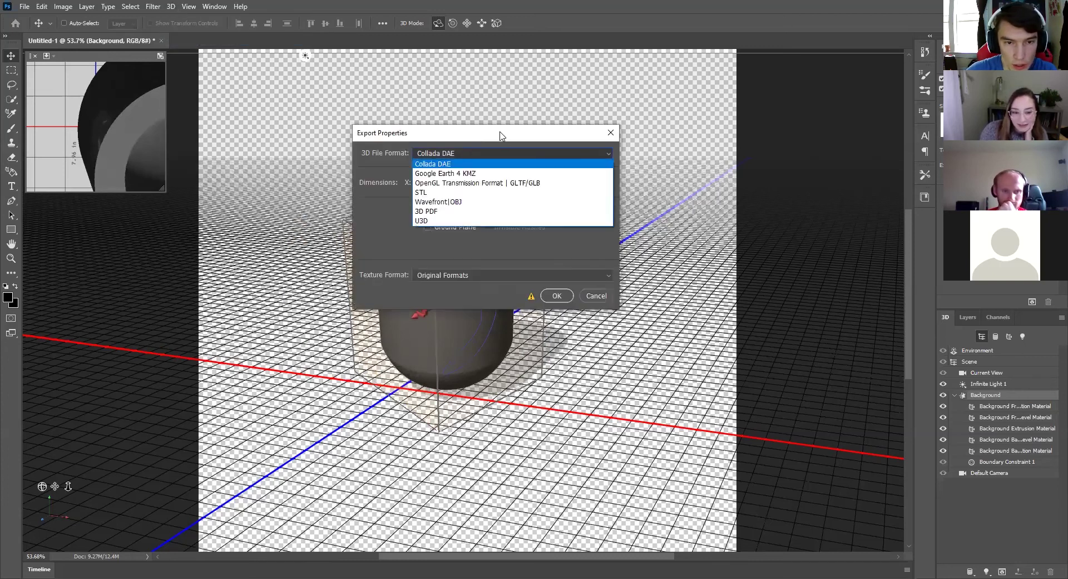
{"action": "left_click", "coordinate": [444, 202]}
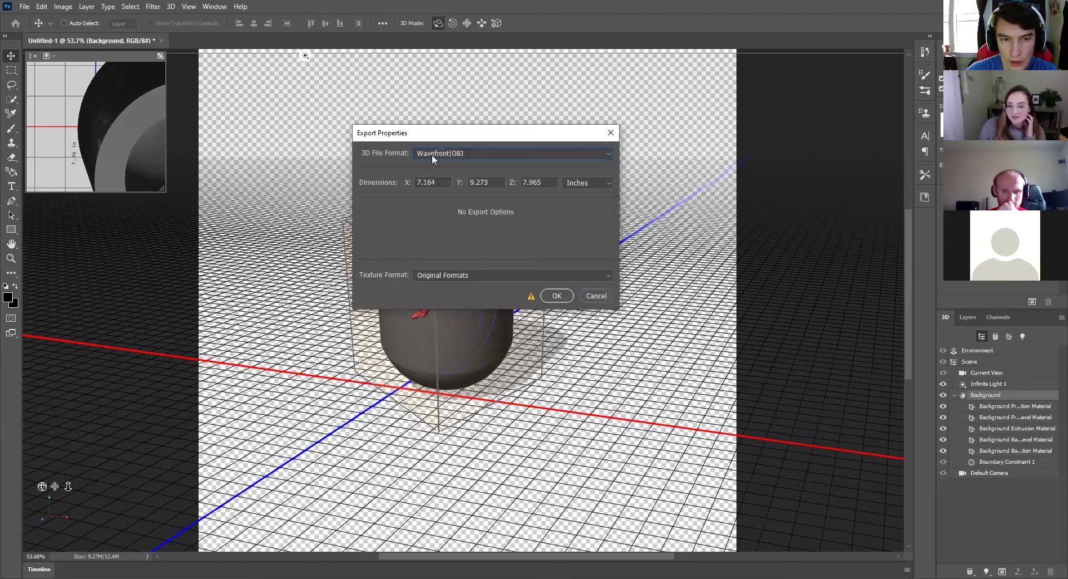
{"action": "left_click", "coordinate": [555, 296]}
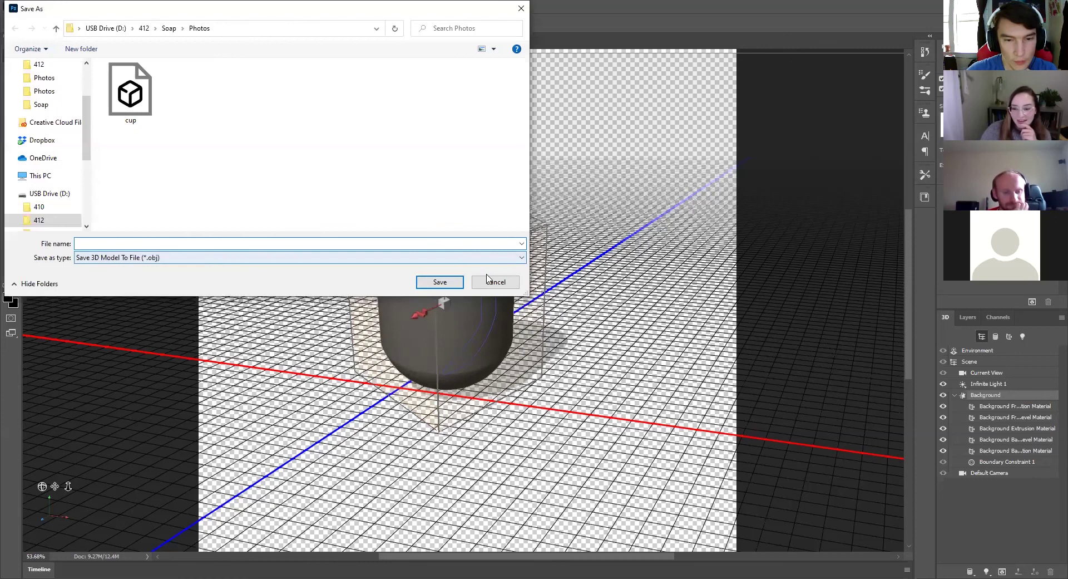
{"action": "left_click", "coordinate": [496, 282]}
Rotate the cup so its rim tips back and its side faces the viewer more directly.
{"action": "left_click_drag", "start_coordinate": [594, 167], "coordinate": [546, 141]}
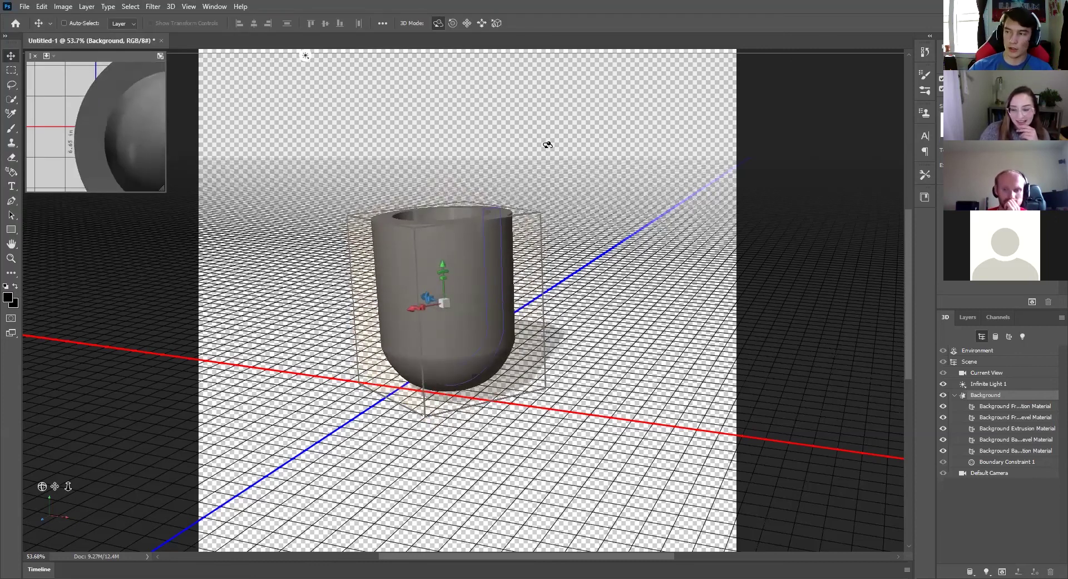
Switch to Adobe Dimension, create a new blank scene and orient its view.
{"action": "left_click_drag", "start_coordinate": [476, 141], "coordinate": [529, 134]}
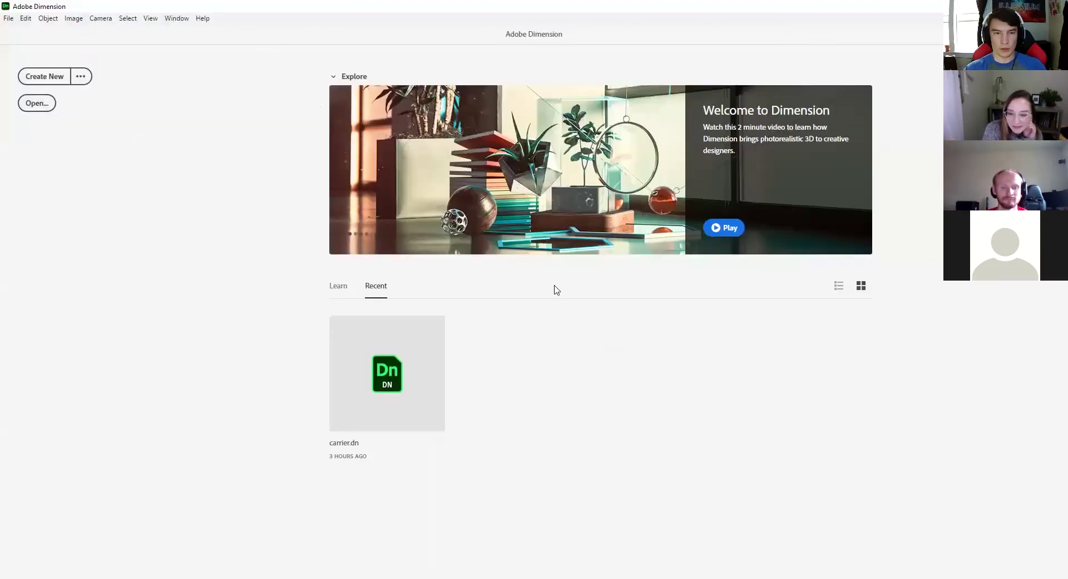
{"action": "left_click", "coordinate": [43, 76]}
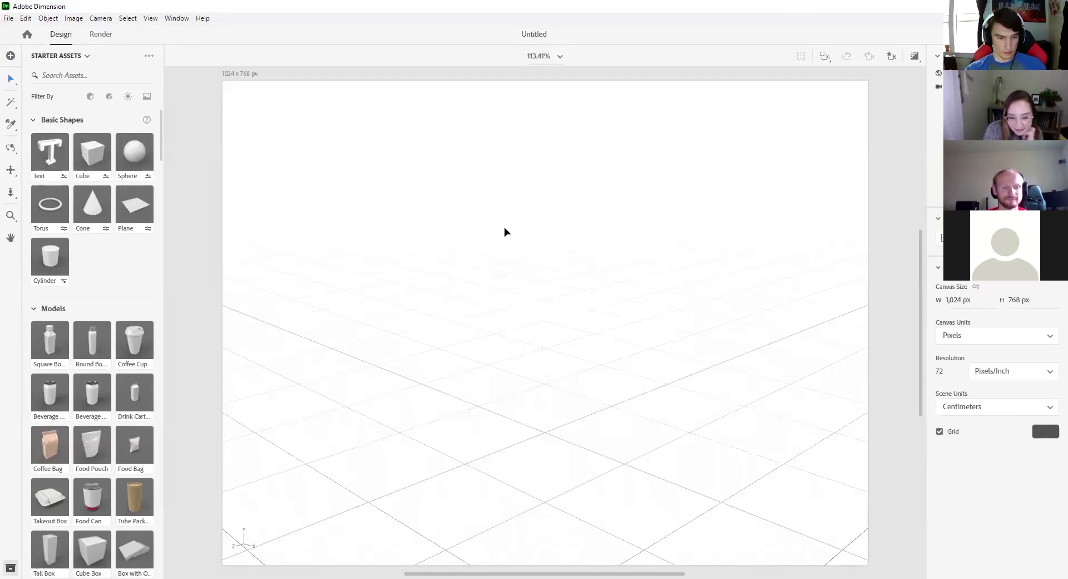
{"action": "right_click_drag", "start_coordinate": [553, 327], "coordinate": [540, 302]}
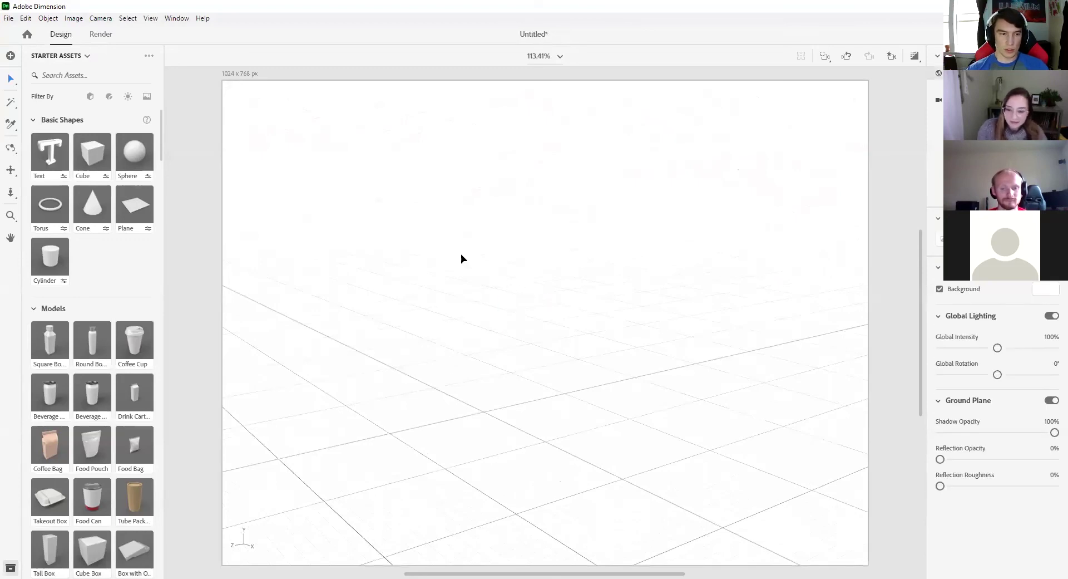
Look through the starter basic shapes and models, and delete the Lorem ipsum text object from the scene.
{"action": "scroll", "coordinate": [117, 228], "scroll_direction": "down", "scroll_amount": 2}
{"action": "scroll", "coordinate": [117, 211], "scroll_direction": "up", "scroll_amount": 2}
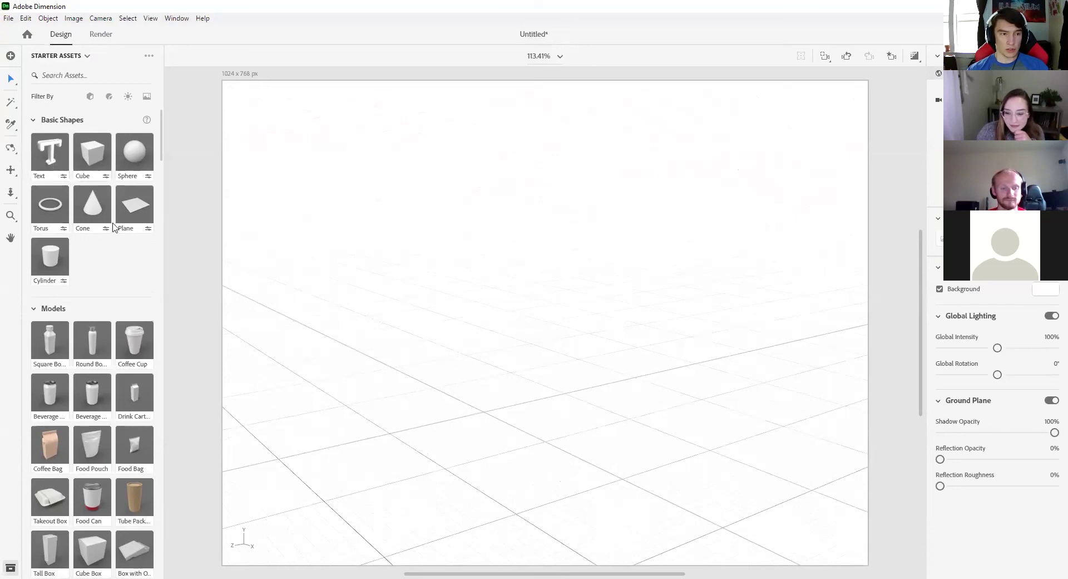
{"action": "scroll", "coordinate": [97, 180], "scroll_direction": "down", "scroll_amount": 4}
{"action": "scroll", "coordinate": [88, 250], "scroll_direction": "down", "scroll_amount": 2}
{"action": "scroll", "coordinate": [86, 253], "scroll_direction": "up", "scroll_amount": 2}
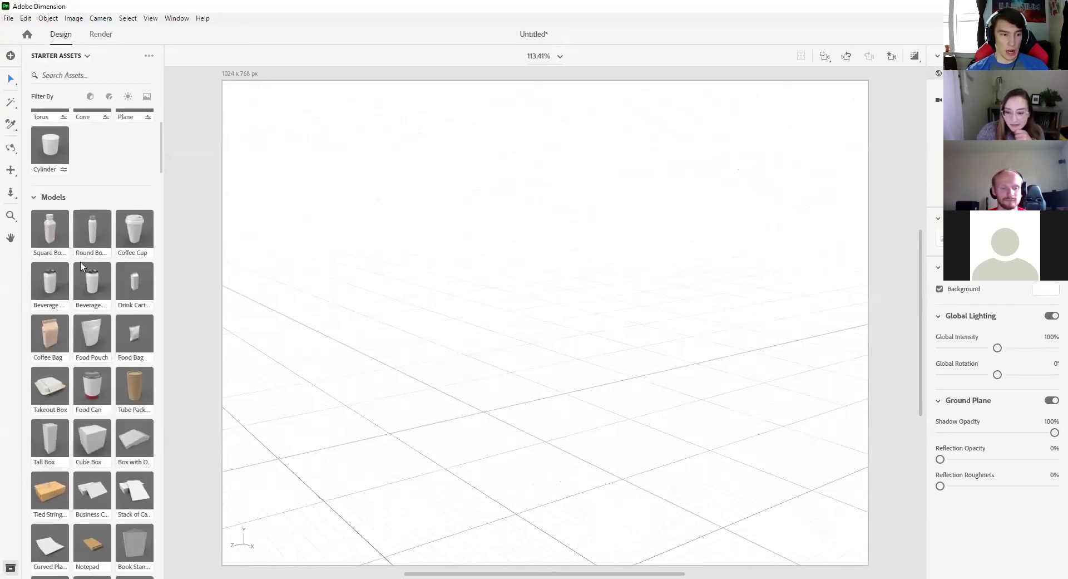
{"action": "scroll", "coordinate": [83, 265], "scroll_direction": "down", "scroll_amount": 3}
{"action": "scroll", "coordinate": [84, 274], "scroll_direction": "down", "scroll_amount": 1}
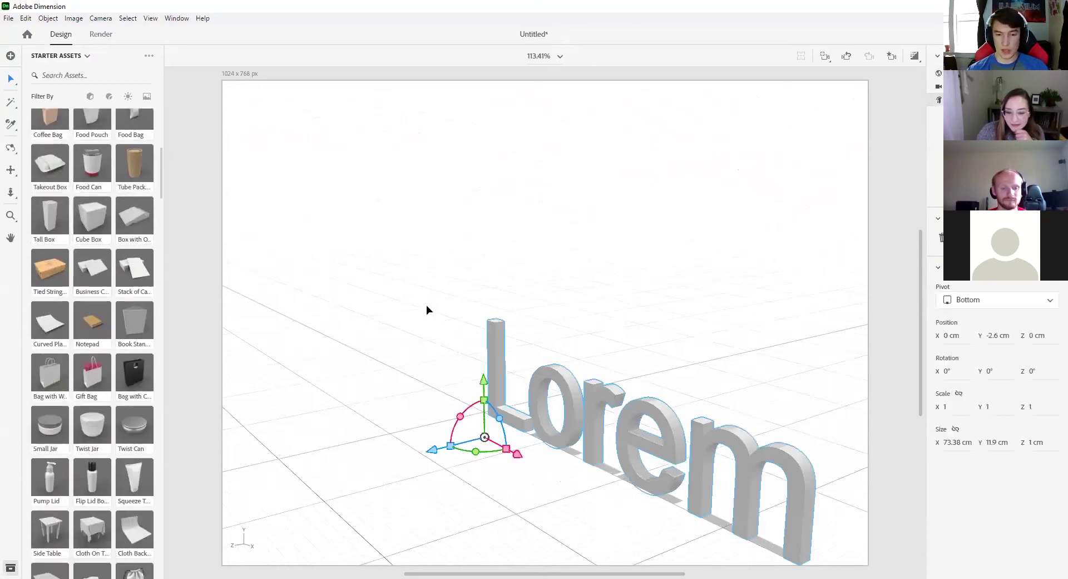
{"action": "middle_click_drag", "start_coordinate": [439, 283], "coordinate": [501, 292]}
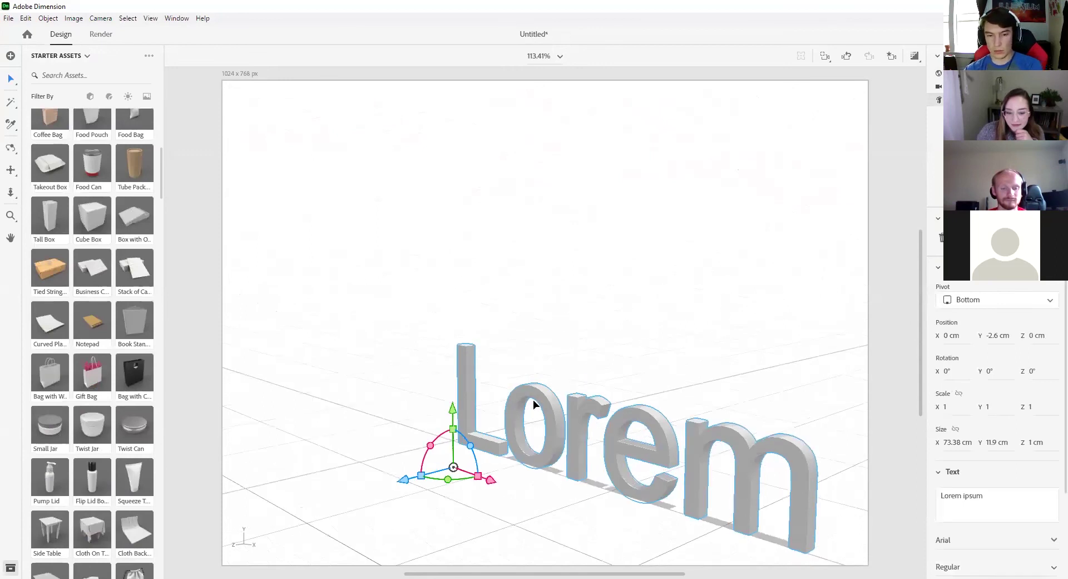
{"action": "key", "text": "Delete"}
Browse the rest of the starter models down to the Adobe Standard Materials section.
{"action": "scroll", "coordinate": [100, 245], "scroll_direction": "down", "scroll_amount": 8}
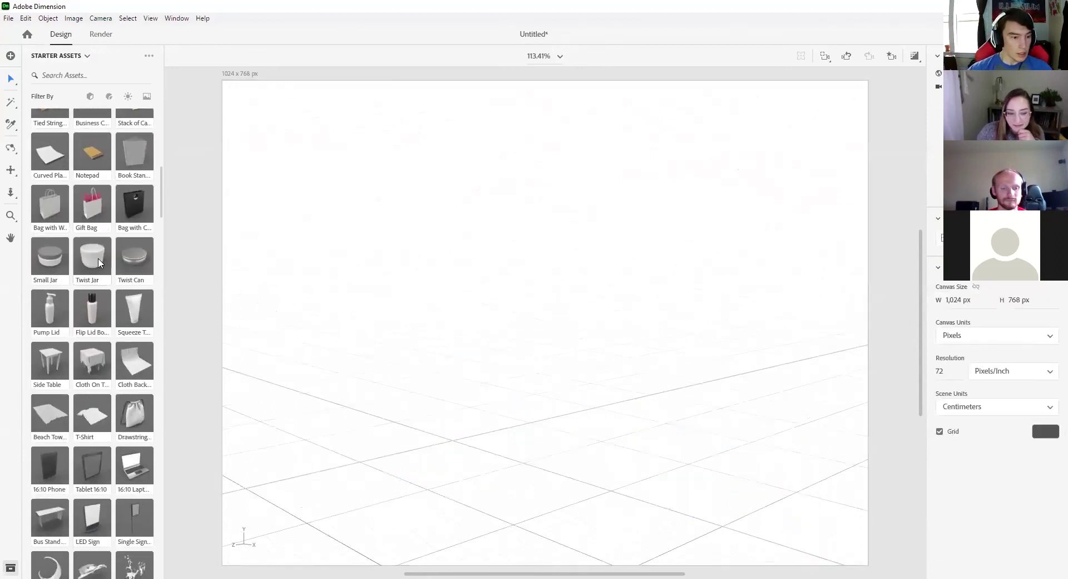
{"action": "scroll", "coordinate": [70, 260], "scroll_direction": "down", "scroll_amount": 1}
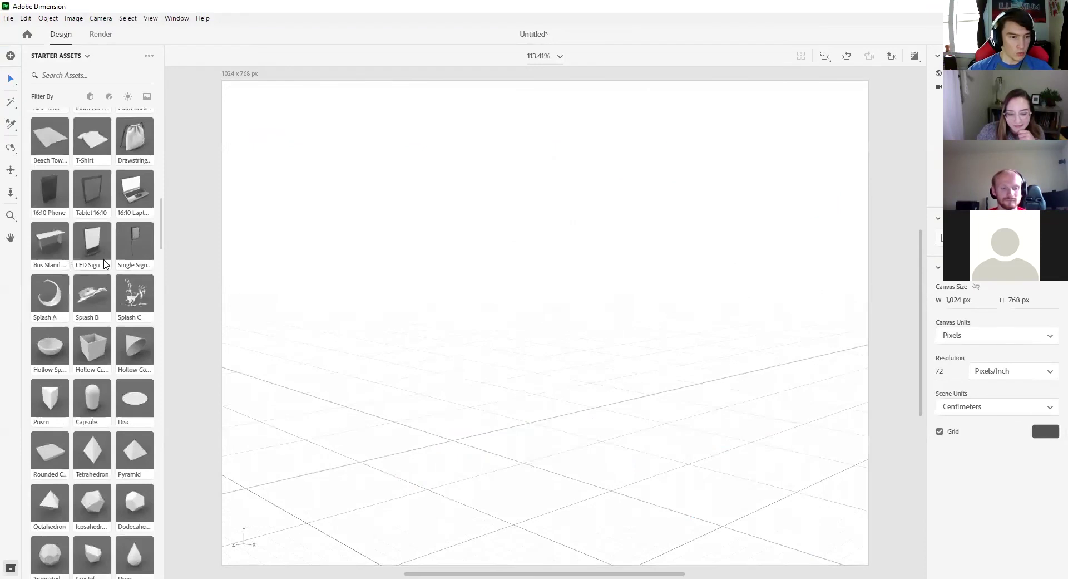
{"action": "scroll", "coordinate": [75, 263], "scroll_direction": "down", "scroll_amount": 3}
{"action": "scroll", "coordinate": [78, 267], "scroll_direction": "down", "scroll_amount": 2}
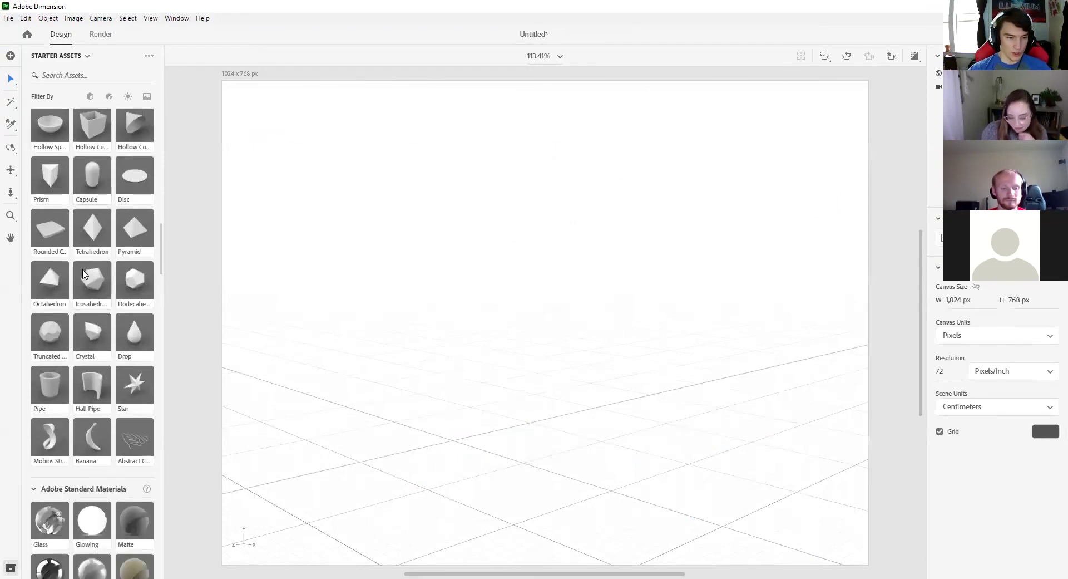
{"action": "scroll", "coordinate": [119, 306], "scroll_direction": "up", "scroll_amount": 2}
{"action": "scroll", "coordinate": [115, 329], "scroll_direction": "up", "scroll_amount": 11}
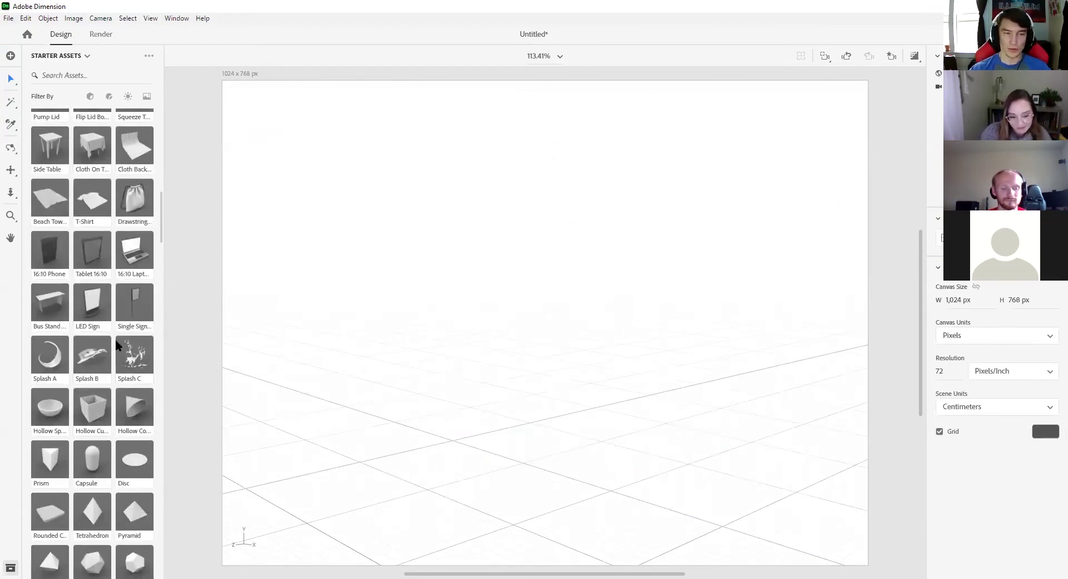
{"action": "left_click_drag", "start_coordinate": [408, 319], "coordinate": [342, 340]}
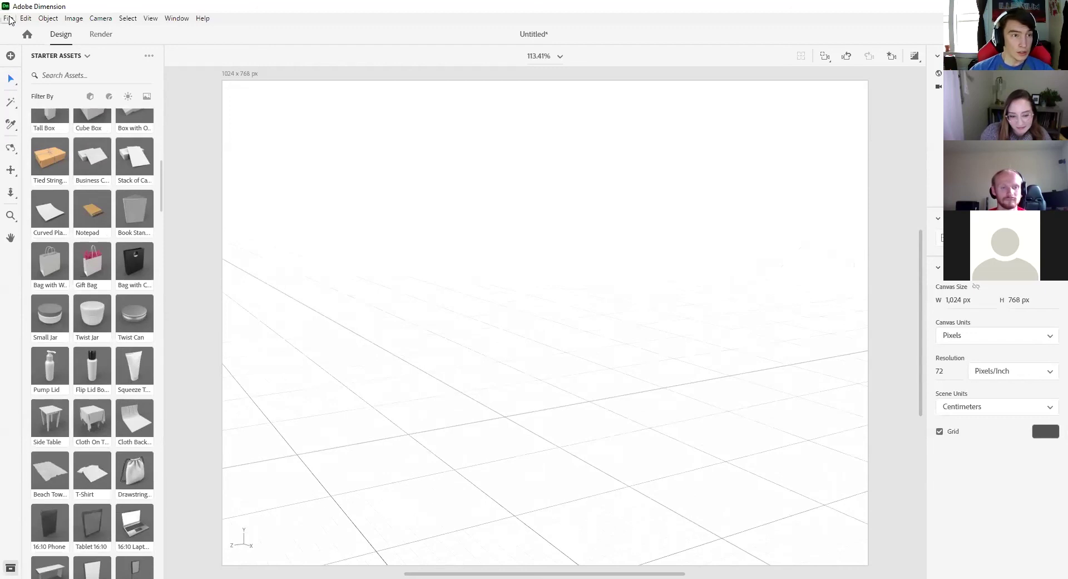
Look for the exported cup model in the 412 > Soap > Photos folder on the USB drive.
{"action": "left_click", "coordinate": [9, 20]}
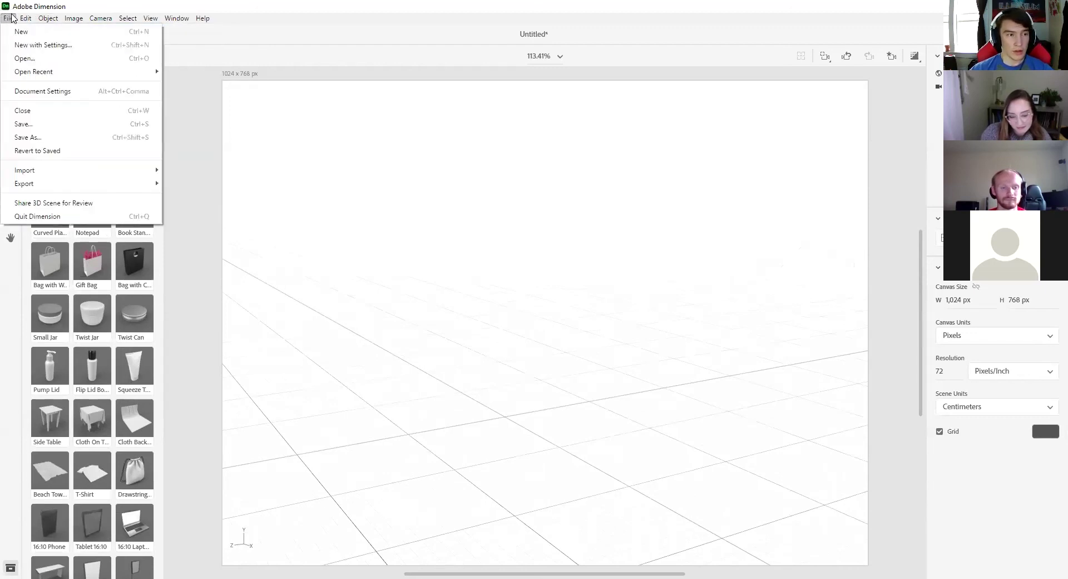
{"action": "left_click", "coordinate": [25, 62]}
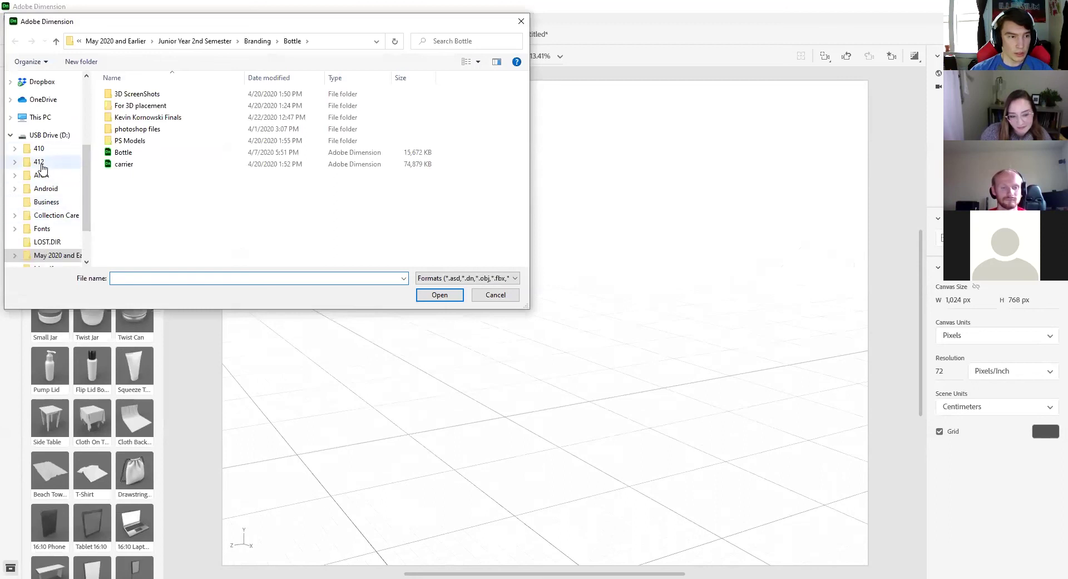
{"action": "left_click", "coordinate": [40, 162]}
{"action": "left_click", "coordinate": [136, 106]}
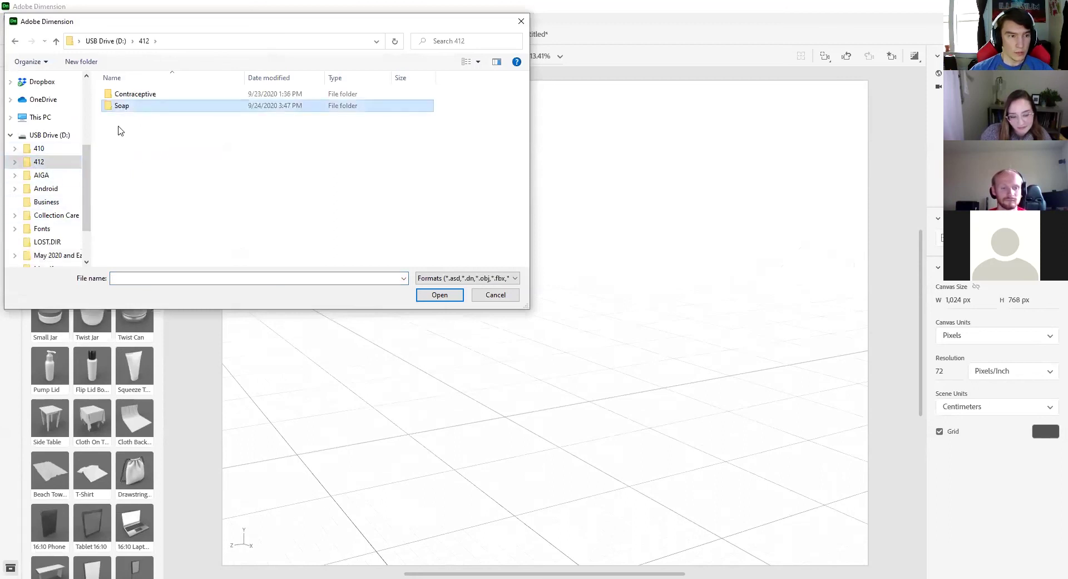
{"action": "scroll", "coordinate": [33, 167], "scroll_direction": "up", "scroll_amount": 1}
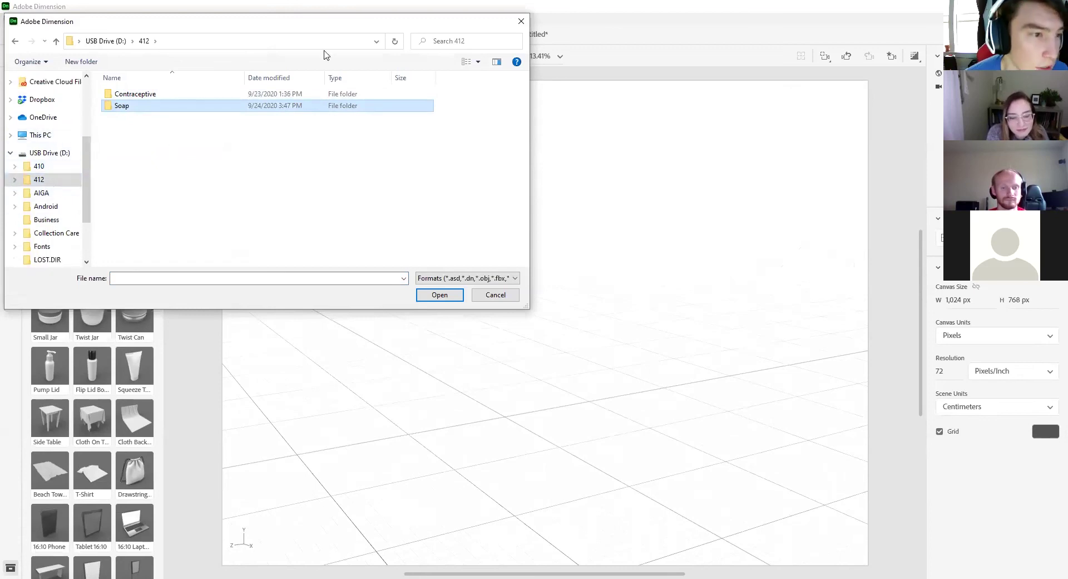
{"action": "double_click", "coordinate": [138, 107]}
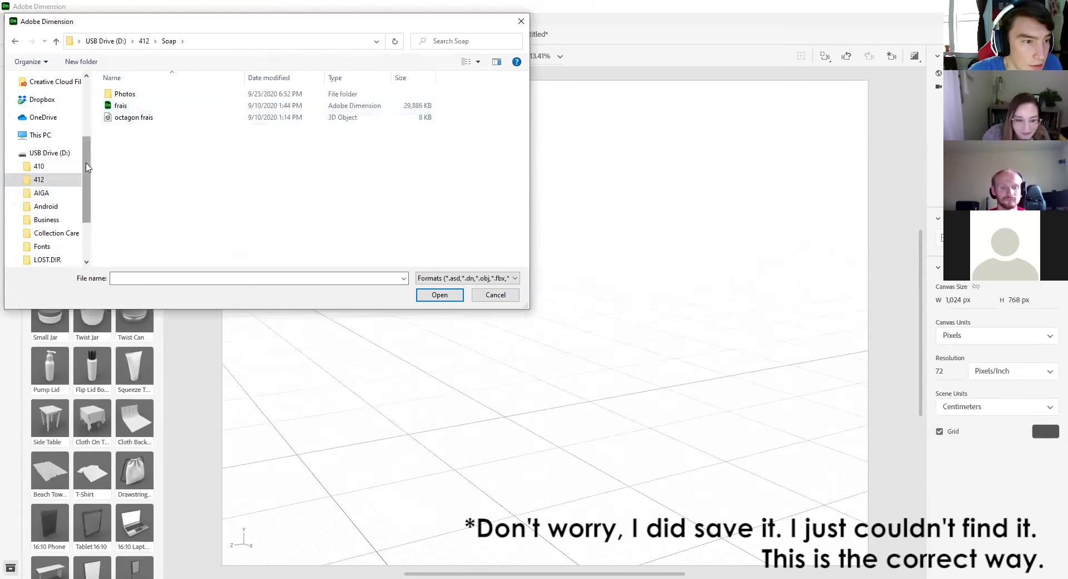
{"action": "left_click", "coordinate": [66, 178]}
{"action": "double_click", "coordinate": [151, 95]}
Search the other USB drive folders for the cup model, including 410, Business, May 2020 and Earlier, and Portfolio Images.
{"action": "left_click", "coordinate": [53, 177]}
{"action": "left_click", "coordinate": [54, 175]}
{"action": "left_click", "coordinate": [53, 161]}
{"action": "left_click", "coordinate": [51, 152]}
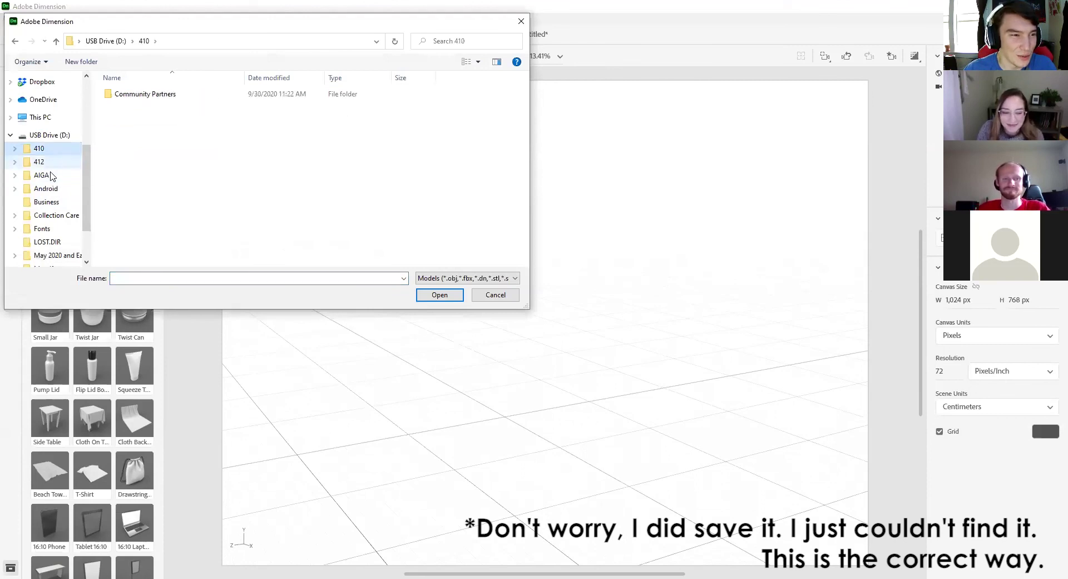
{"action": "left_click", "coordinate": [61, 163]}
{"action": "left_click", "coordinate": [56, 190]}
{"action": "left_click", "coordinate": [54, 202]}
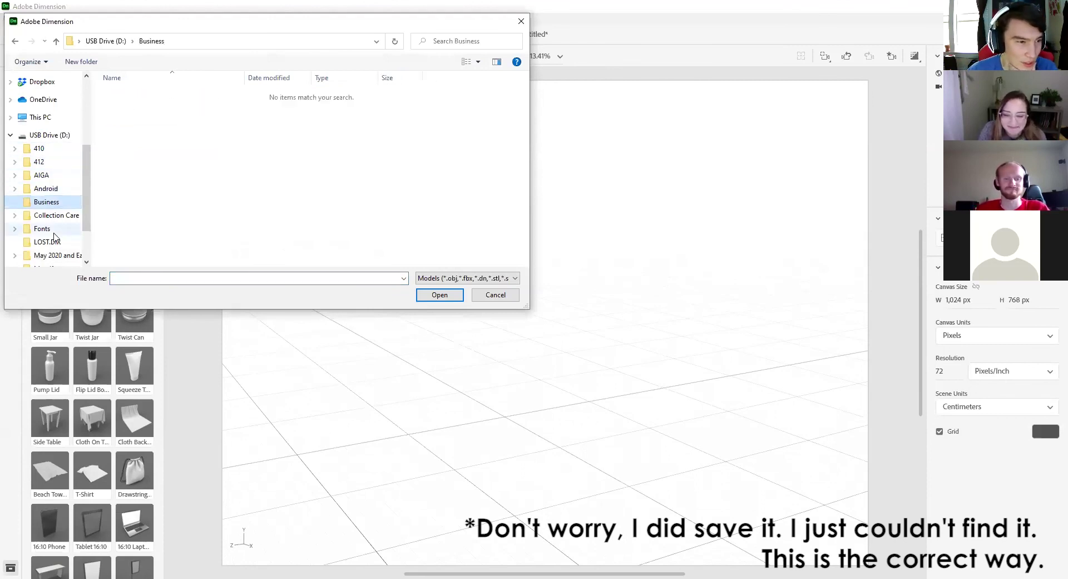
{"action": "scroll", "coordinate": [61, 240], "scroll_direction": "down", "scroll_amount": 2}
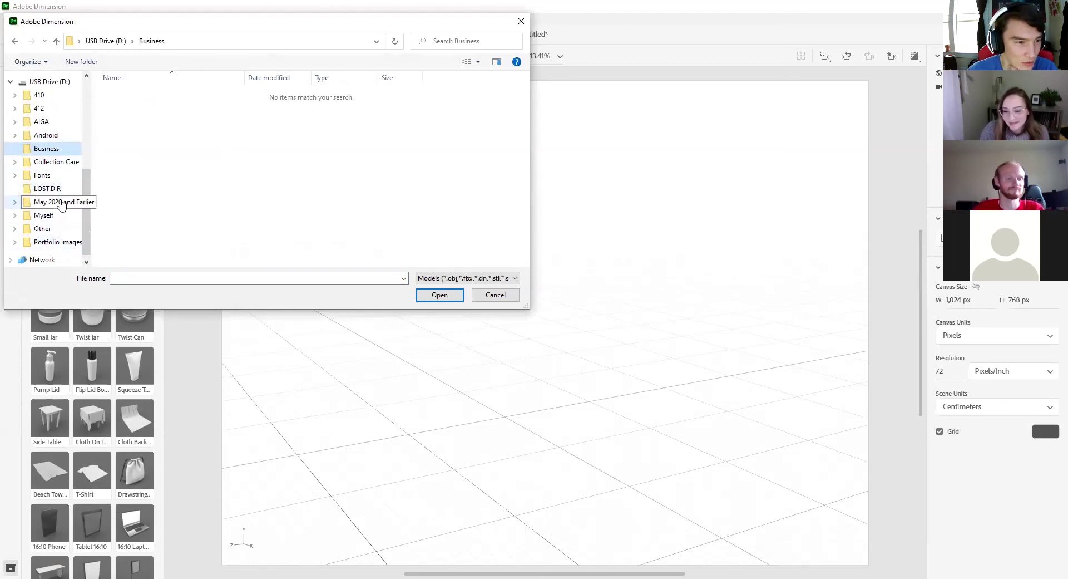
{"action": "left_click", "coordinate": [60, 202]}
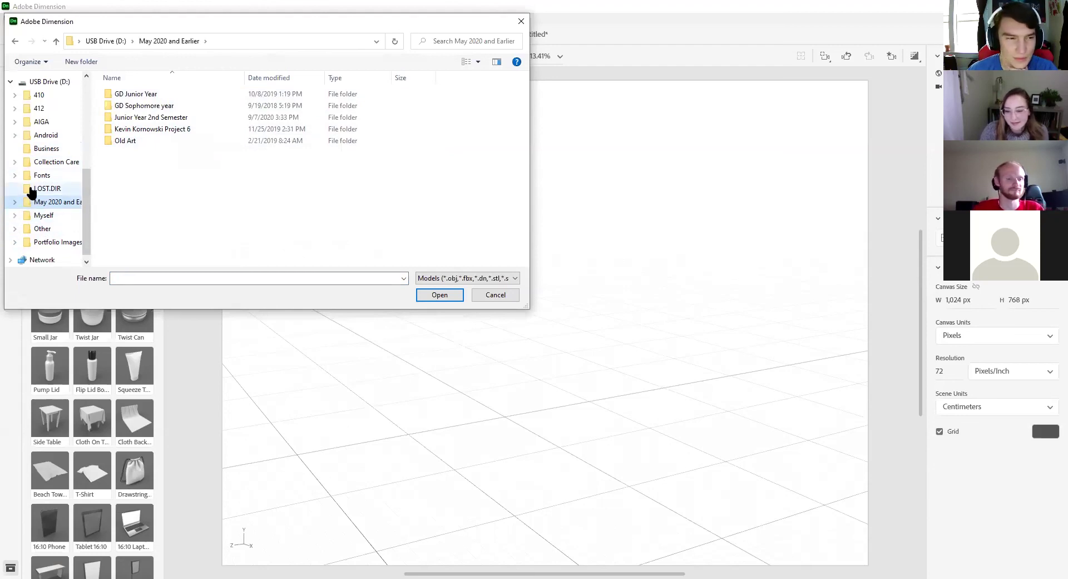
{"action": "scroll", "coordinate": [45, 211], "scroll_direction": "up", "scroll_amount": 1}
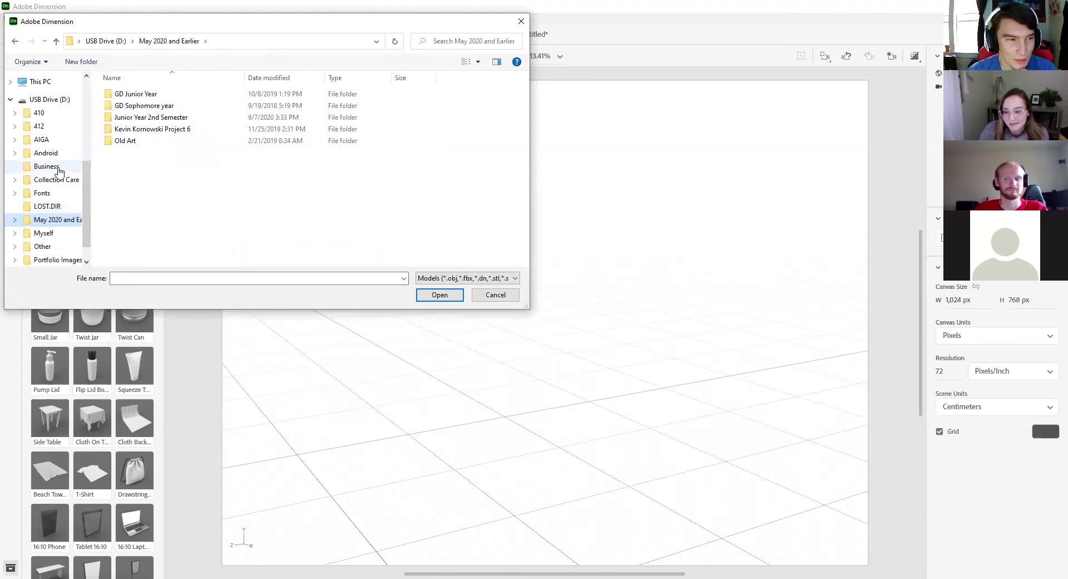
{"action": "scroll", "coordinate": [47, 214], "scroll_direction": "down", "scroll_amount": 1}
{"action": "left_click", "coordinate": [58, 222]}
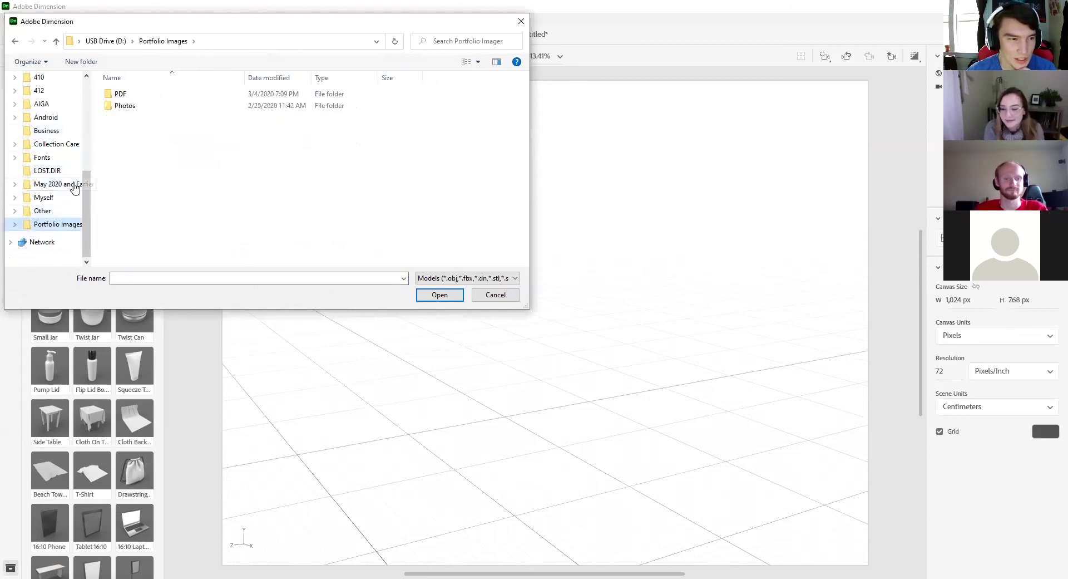
{"action": "left_click", "coordinate": [58, 197]}
Import the bottle 2 model from May 2020 and Earlier > Junior Year 2nd Semester > Branding > Bottle > PS Models.
{"action": "left_click", "coordinate": [58, 185]}
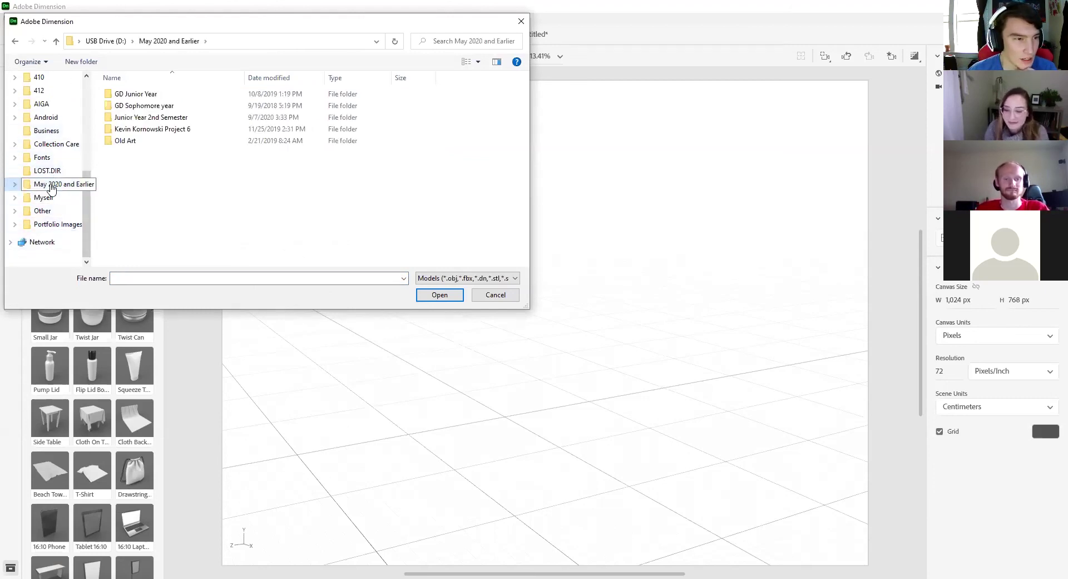
{"action": "double_click", "coordinate": [192, 118]}
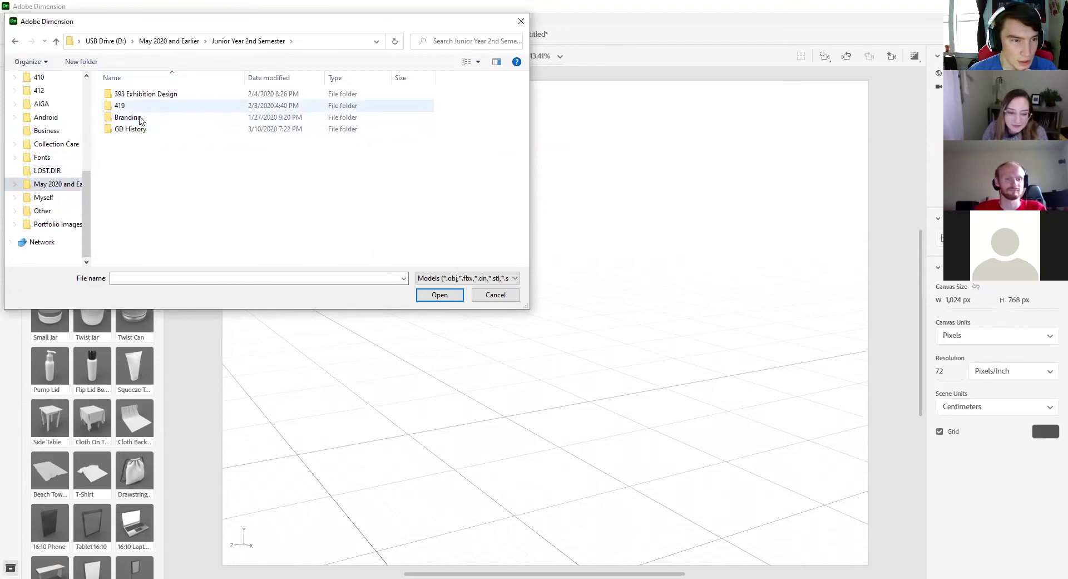
{"action": "double_click", "coordinate": [148, 118]}
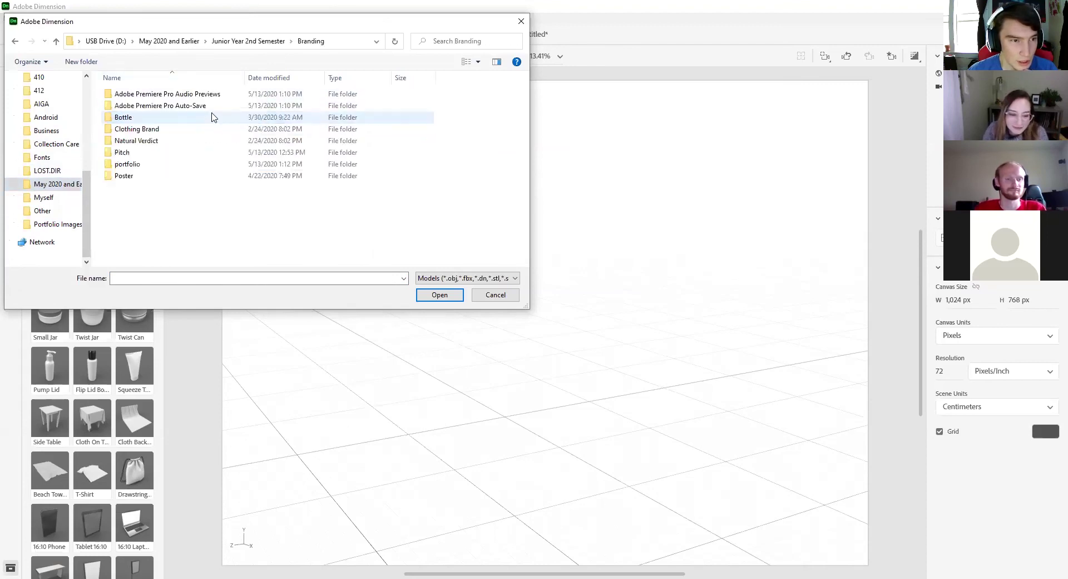
{"action": "double_click", "coordinate": [177, 118]}
{"action": "left_click", "coordinate": [178, 141]}
{"action": "double_click", "coordinate": [178, 141]}
{"action": "left_click", "coordinate": [157, 106]}
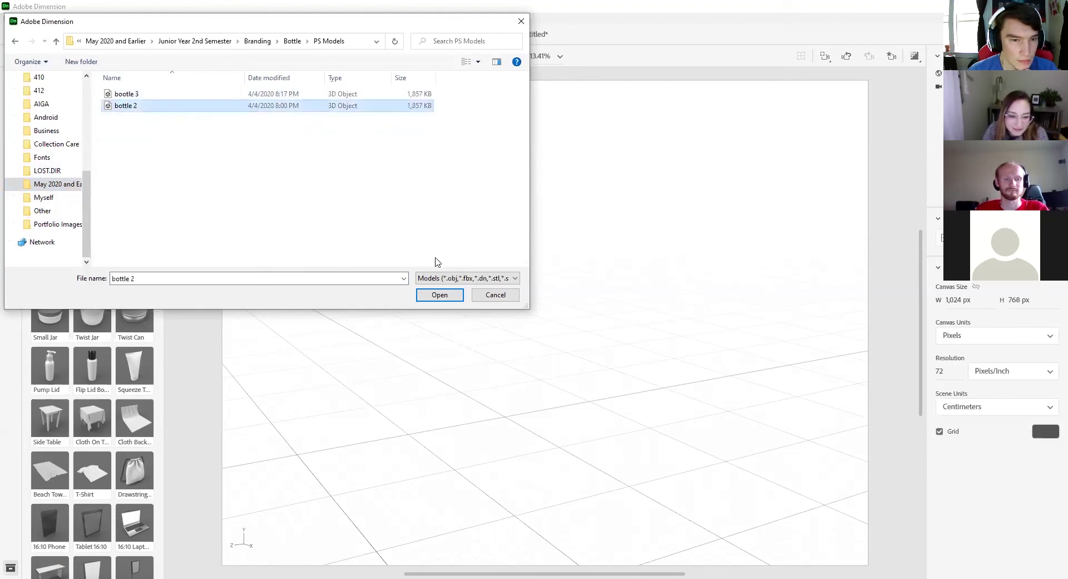
{"action": "left_click", "coordinate": [440, 295]}
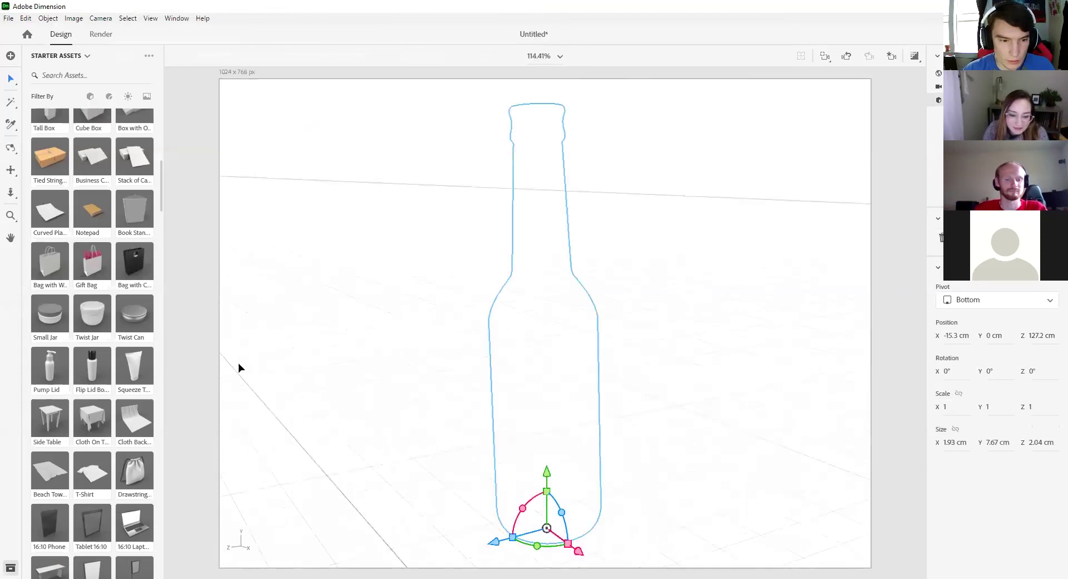
Examine the imported bottle from several angles and distances, leaving it deselected.
{"action": "left_click_drag", "start_coordinate": [537, 223], "coordinate": [553, 224]}
{"action": "left_click_drag", "start_coordinate": [614, 194], "coordinate": [661, 191]}
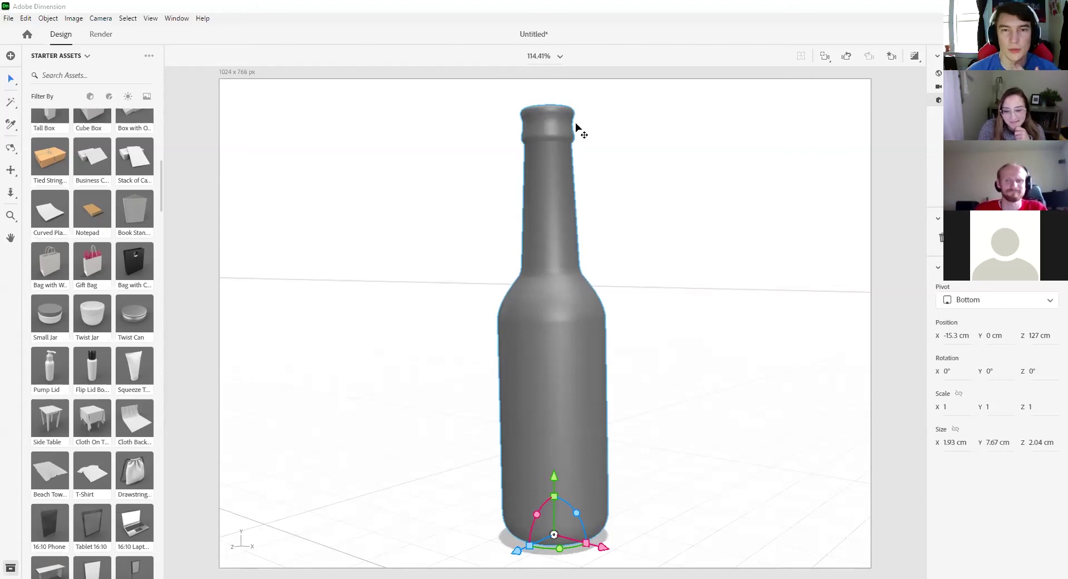
{"action": "scroll", "coordinate": [604, 331], "scroll_direction": "down", "scroll_amount": 2}
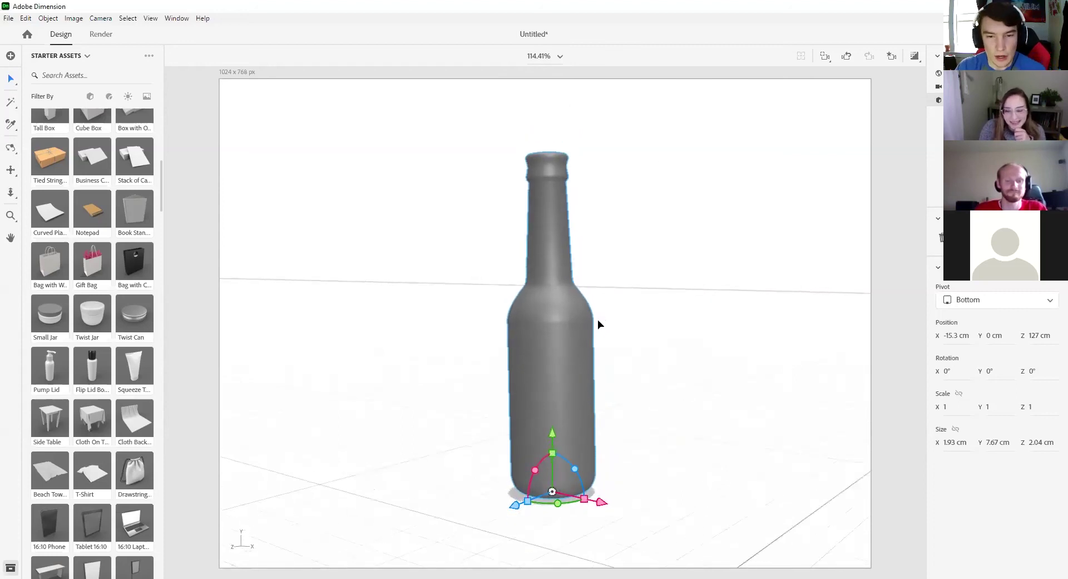
{"action": "left_click", "coordinate": [676, 281]}
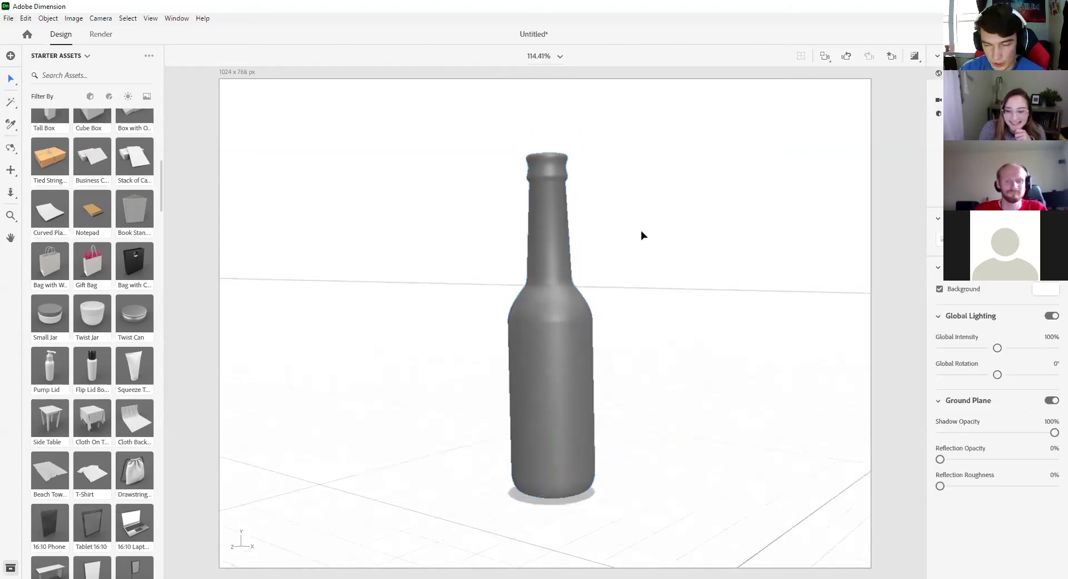
{"action": "right_click_drag", "start_coordinate": [603, 177], "coordinate": [658, 298]}
{"action": "right_click_drag", "start_coordinate": [698, 271], "coordinate": [620, 289]}
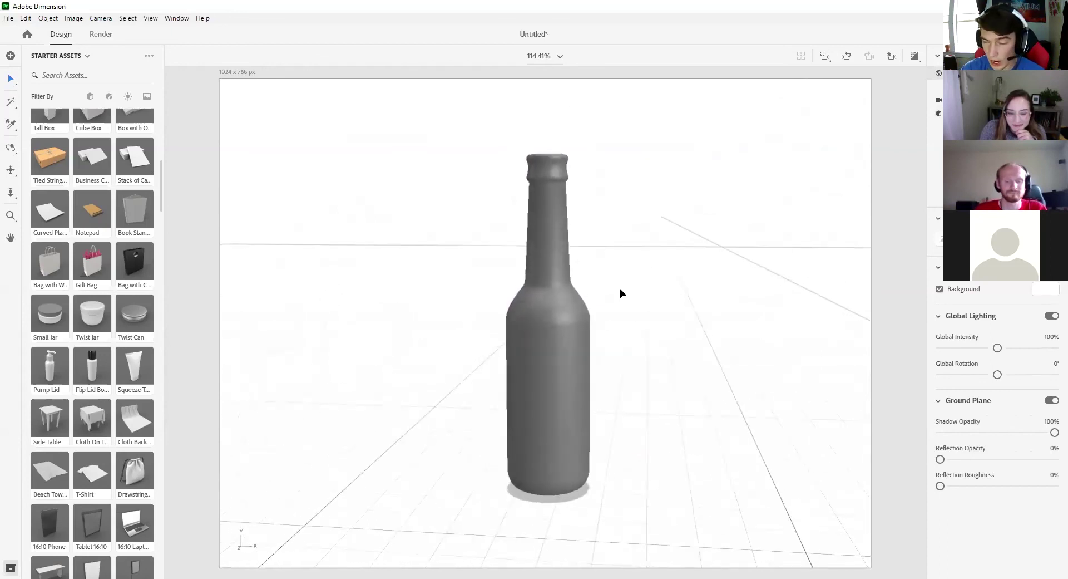
{"action": "right_click_drag", "start_coordinate": [663, 329], "coordinate": [640, 320]}
Apply the Glass material from the Adobe Standard Materials to the bottle.
{"action": "scroll", "coordinate": [89, 305], "scroll_direction": "up", "scroll_amount": 8}
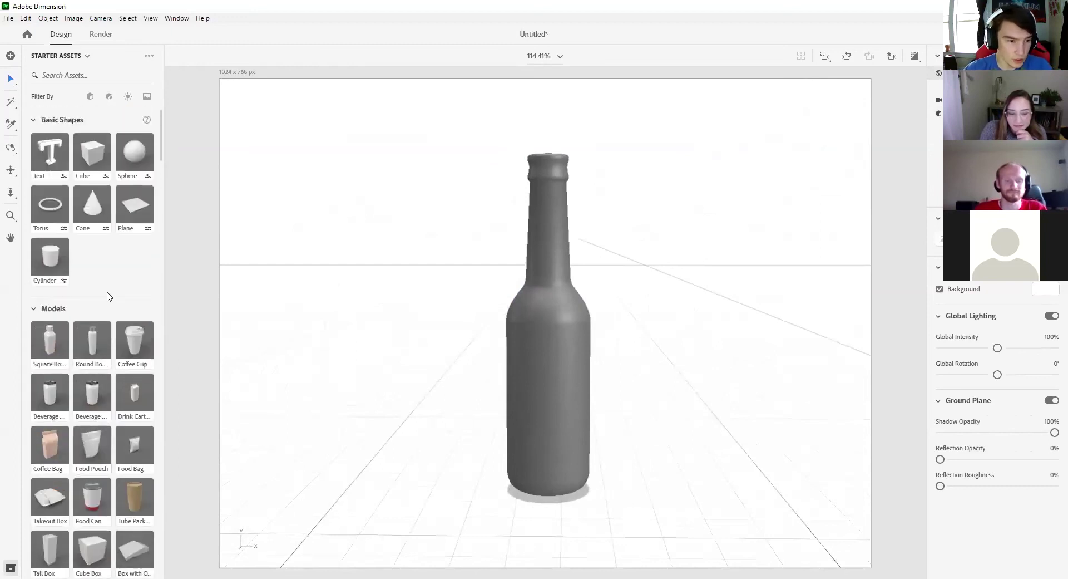
{"action": "mouse_move", "coordinate": [603, 255]}
{"action": "right_mouse_down"}
{"action": "mouse_move", "coordinate": [566, 238]}
{"action": "mouse_move", "coordinate": [546, 248]}
{"action": "mouse_move", "coordinate": [609, 247]}
{"action": "right_mouse_up"}
{"action": "scroll", "coordinate": [99, 295], "scroll_direction": "down", "scroll_amount": 15}
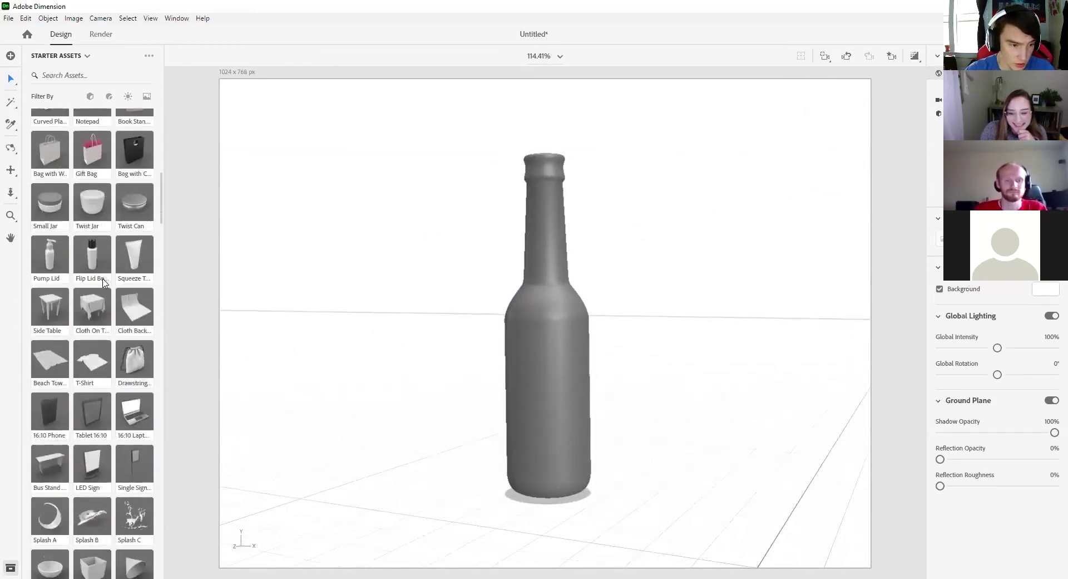
{"action": "scroll", "coordinate": [101, 281], "scroll_direction": "down", "scroll_amount": 5}
{"action": "left_click", "coordinate": [531, 334]}
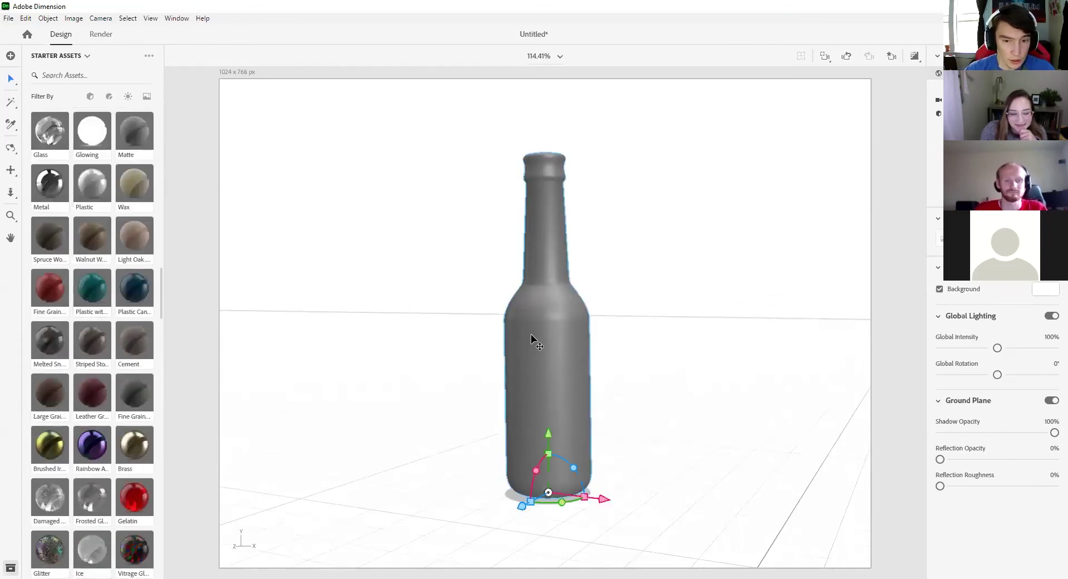
{"action": "scroll", "coordinate": [49, 200], "scroll_direction": "up", "scroll_amount": 2}
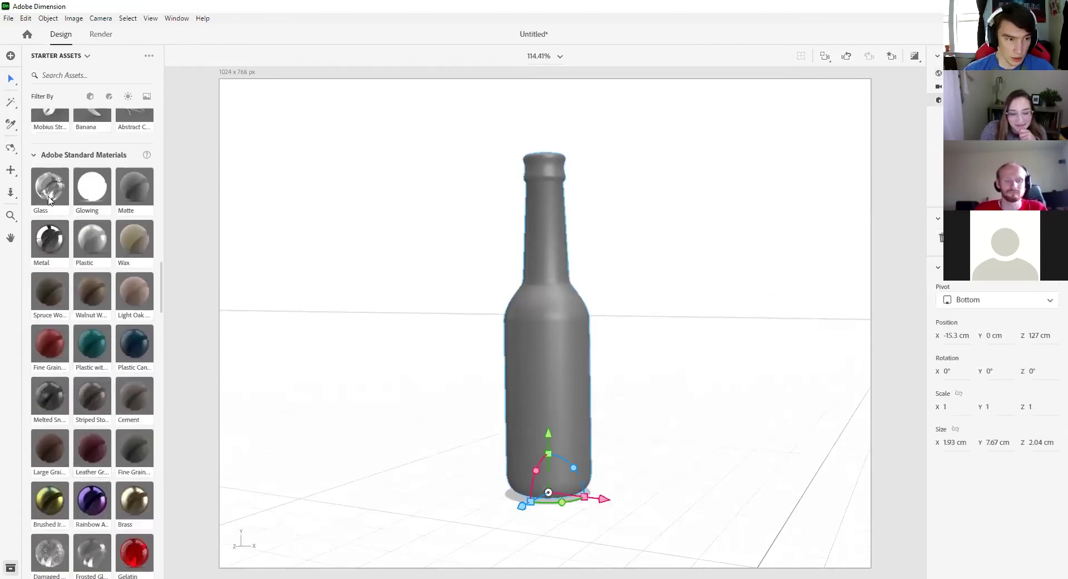
{"action": "scroll", "coordinate": [100, 295], "scroll_direction": "down", "scroll_amount": 5}
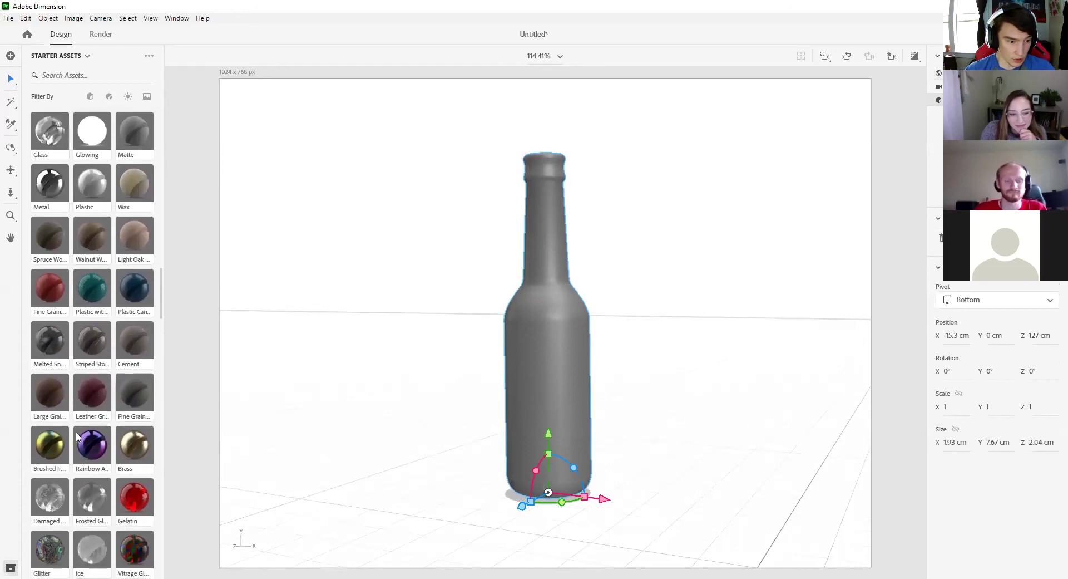
{"action": "scroll", "coordinate": [115, 340], "scroll_direction": "up", "scroll_amount": 3}
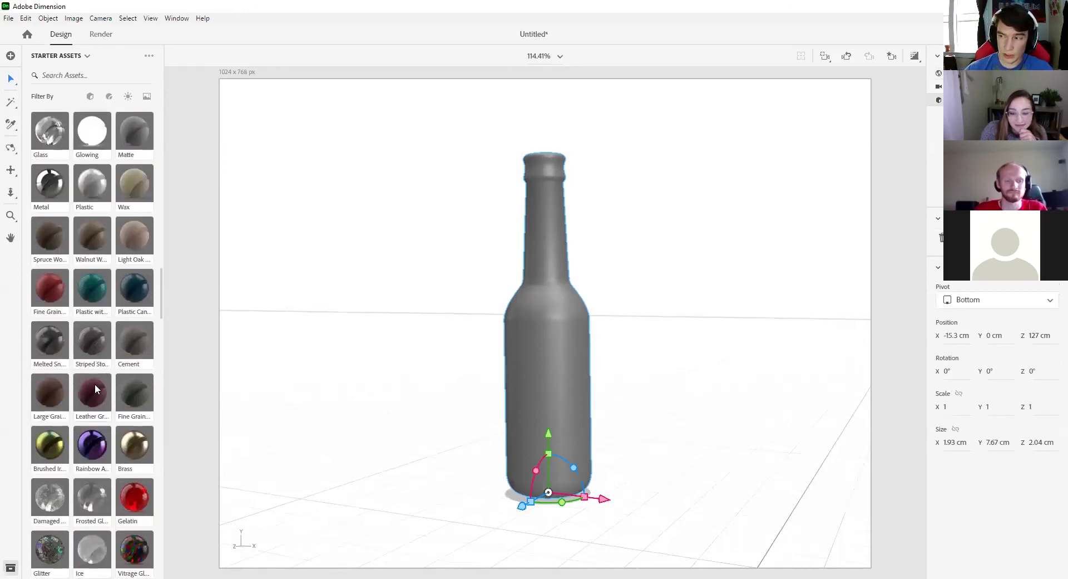
{"action": "scroll", "coordinate": [102, 396], "scroll_direction": "up", "scroll_amount": 2}
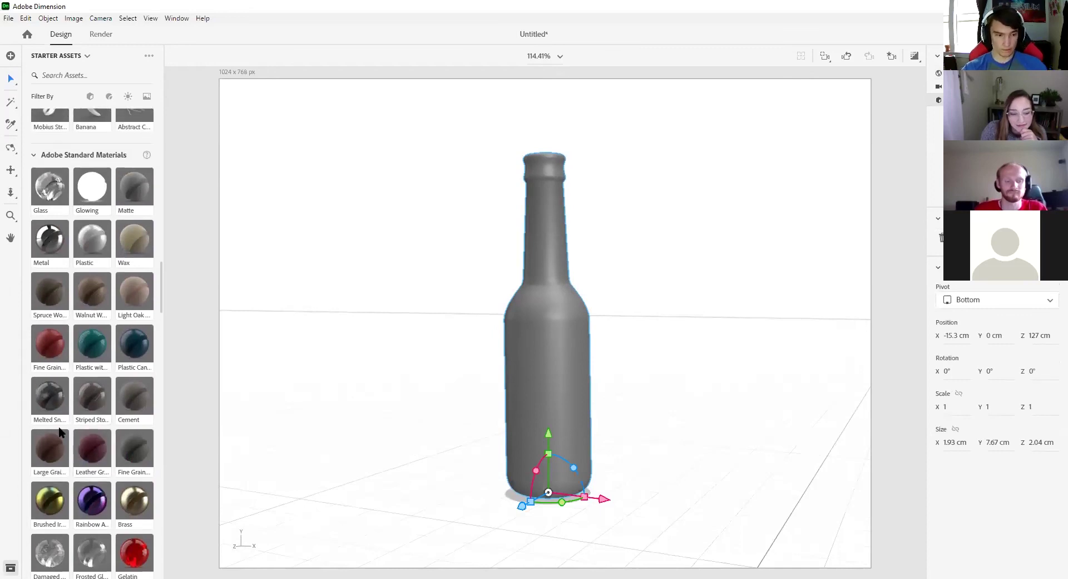
{"action": "scroll", "coordinate": [62, 429], "scroll_direction": "up", "scroll_amount": 1}
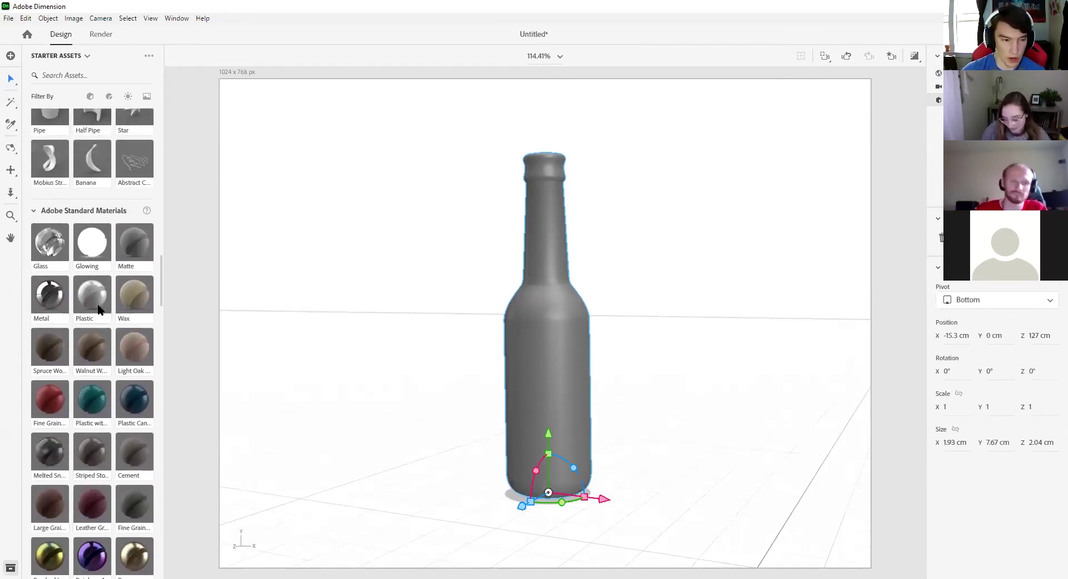
{"action": "scroll", "coordinate": [97, 309], "scroll_direction": "down", "scroll_amount": 4}
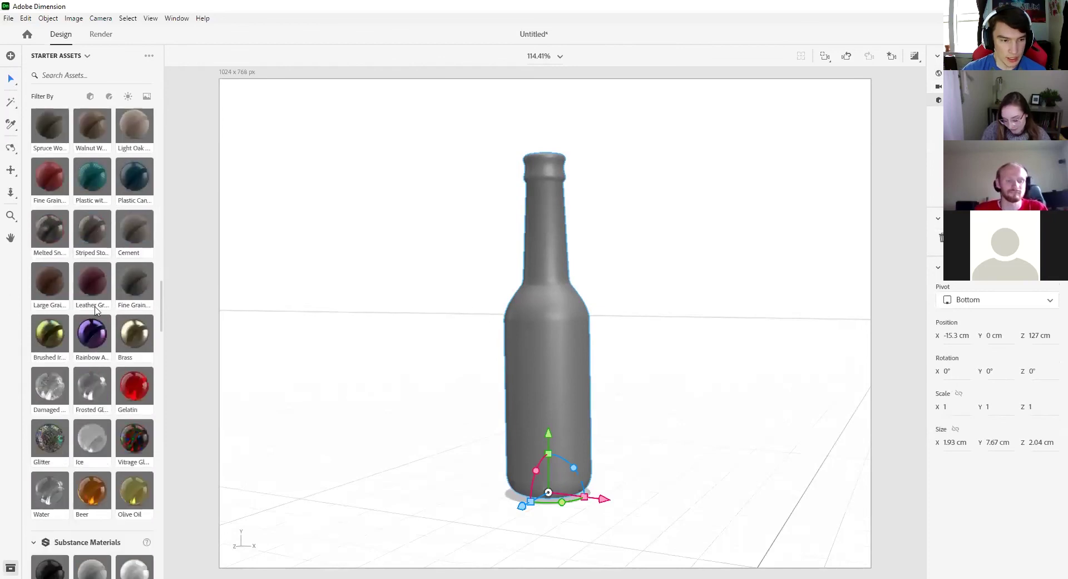
{"action": "scroll", "coordinate": [98, 470], "scroll_direction": "up", "scroll_amount": 1}
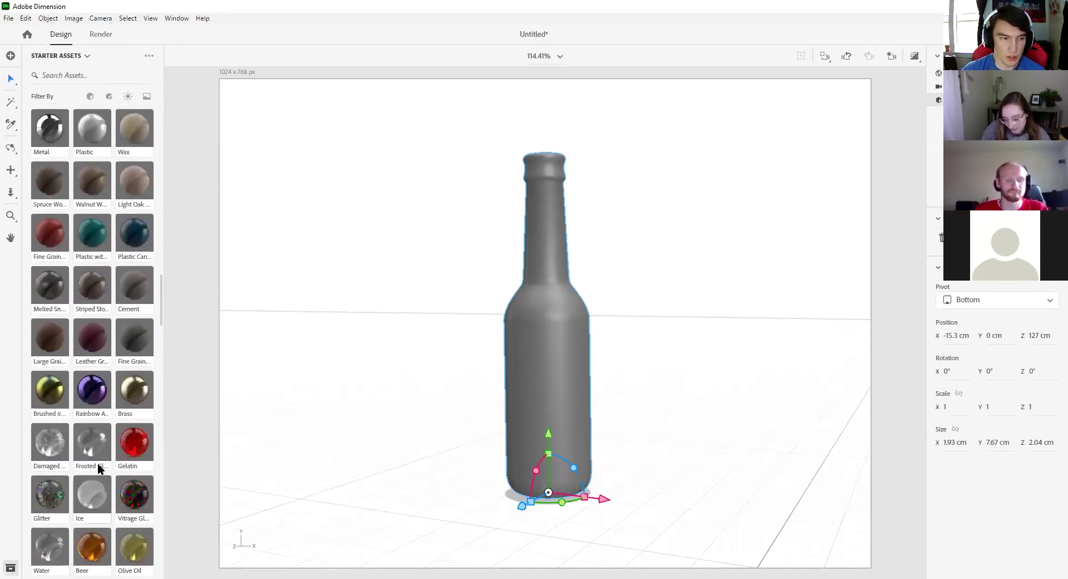
{"action": "scroll", "coordinate": [93, 489], "scroll_direction": "up", "scroll_amount": 2}
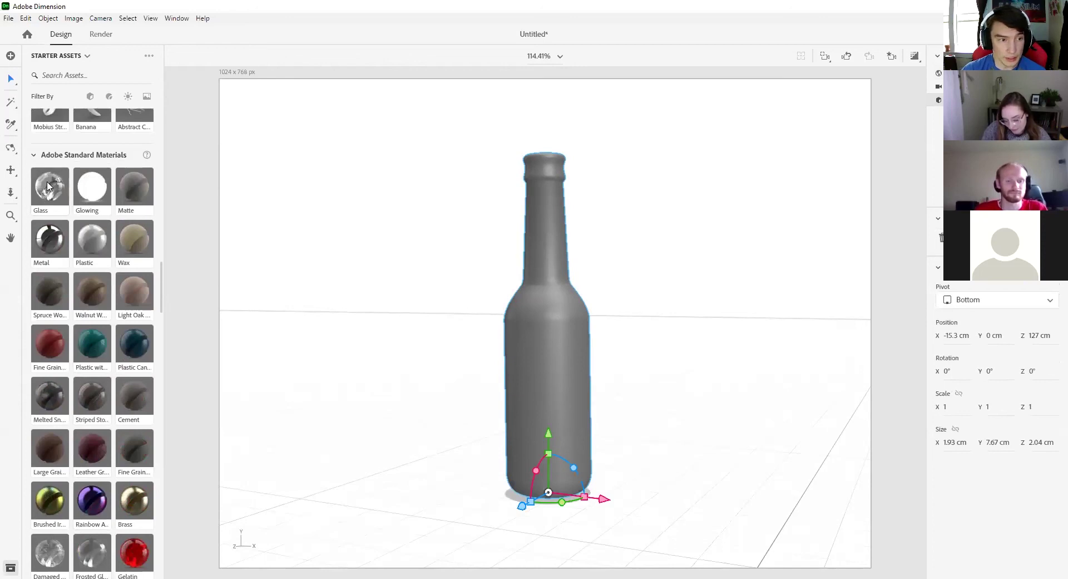
{"action": "left_click", "coordinate": [48, 186]}
{"action": "middle_click_drag", "start_coordinate": [645, 273], "coordinate": [674, 241]}
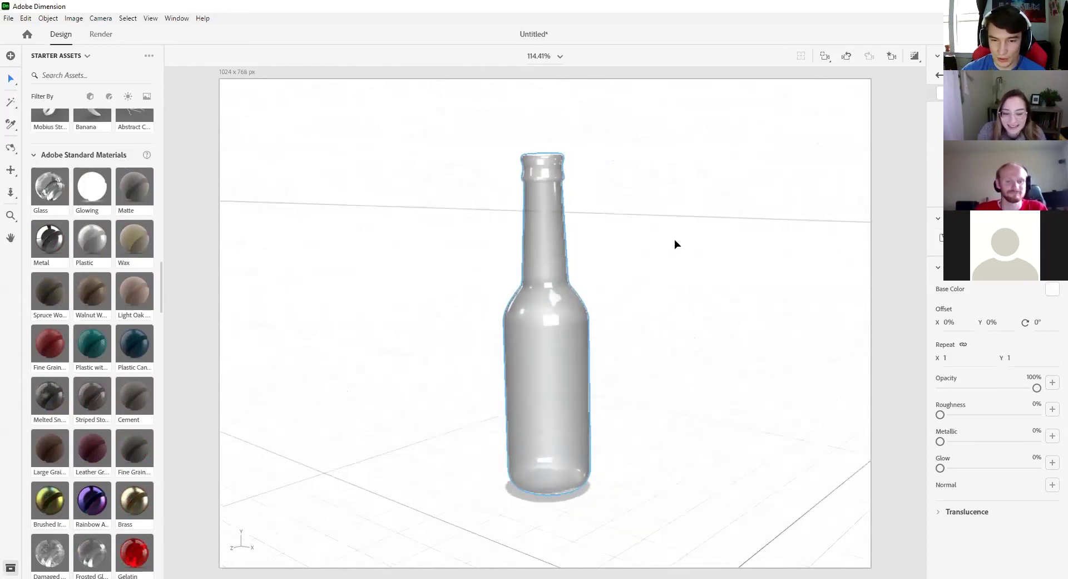
Try cyan (RGB 45, 227, 227), yellow (214, 208, 24) and magenta (220, 25, 250) as the glass bottle's base color.
{"action": "left_click", "coordinate": [1052, 288]}
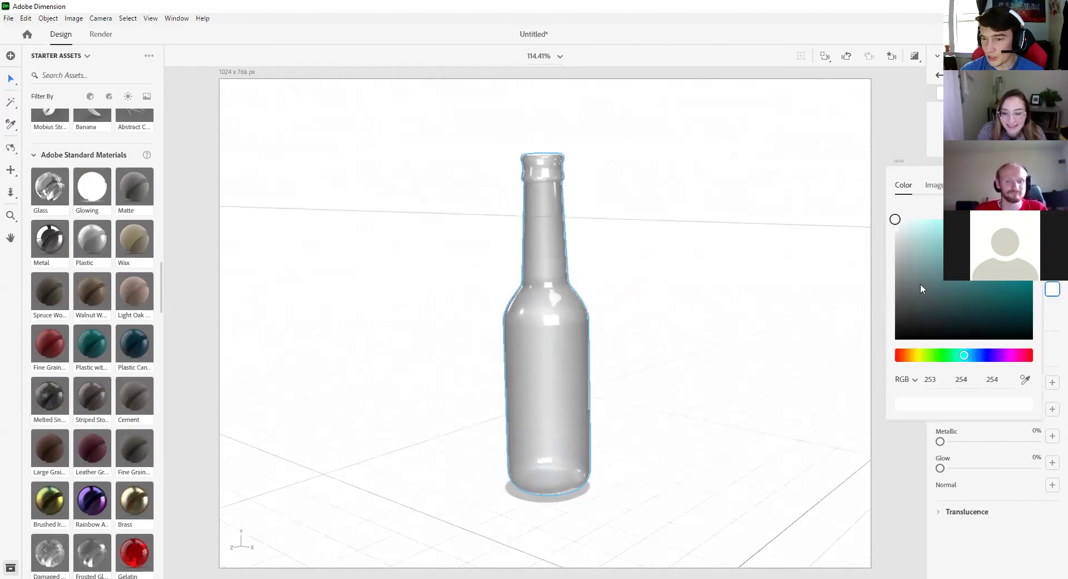
{"action": "left_click", "coordinate": [1005, 232]}
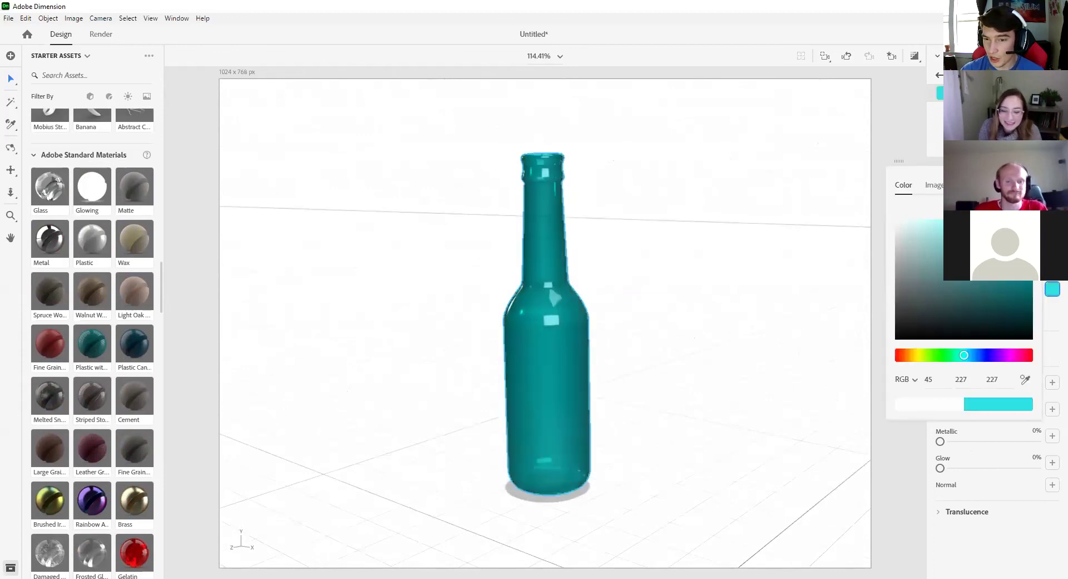
{"action": "left_click", "coordinate": [918, 355]}
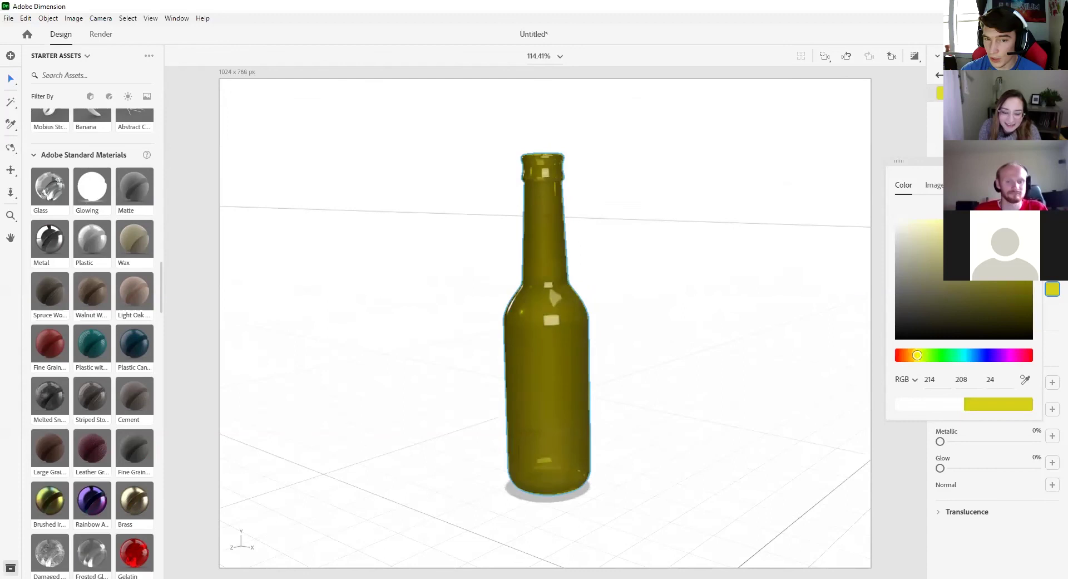
{"action": "left_click_drag", "start_coordinate": [990, 289], "coordinate": [1019, 222]}
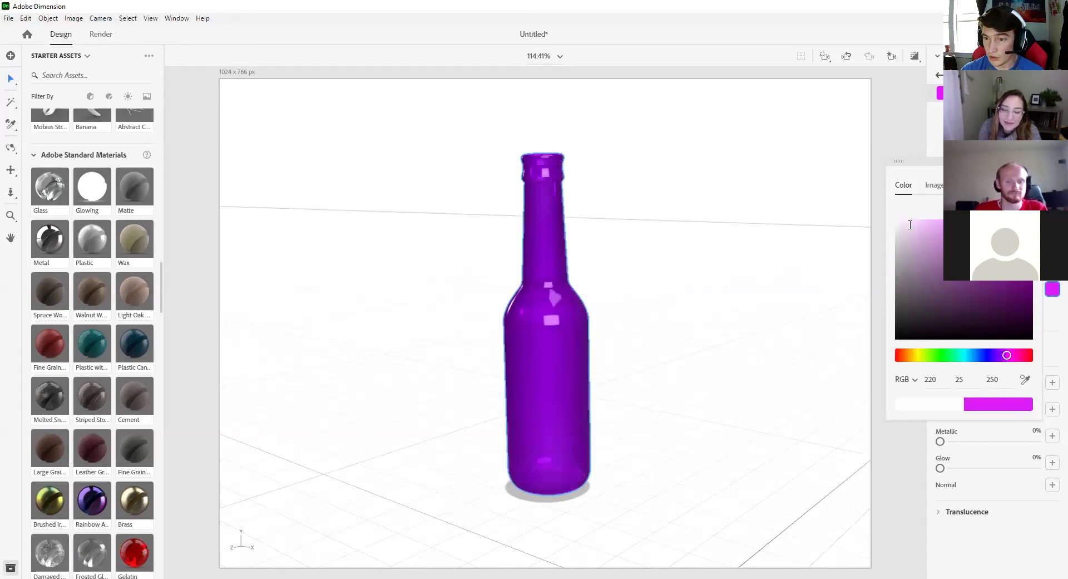
{"action": "left_click", "coordinate": [637, 244]}
{"action": "left_click", "coordinate": [636, 260]}
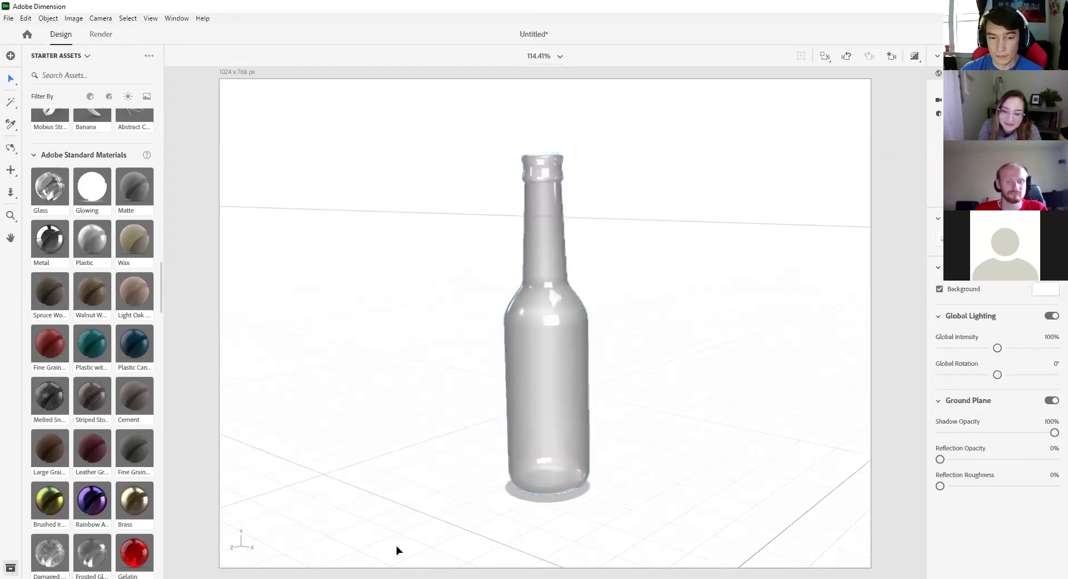
Begin placing an image on the bottle and look for a suitable file in the USB drive's Myself folder.
{"action": "middle_click_drag", "start_coordinate": [594, 482], "coordinate": [595, 240]}
{"action": "left_click", "coordinate": [563, 389]}
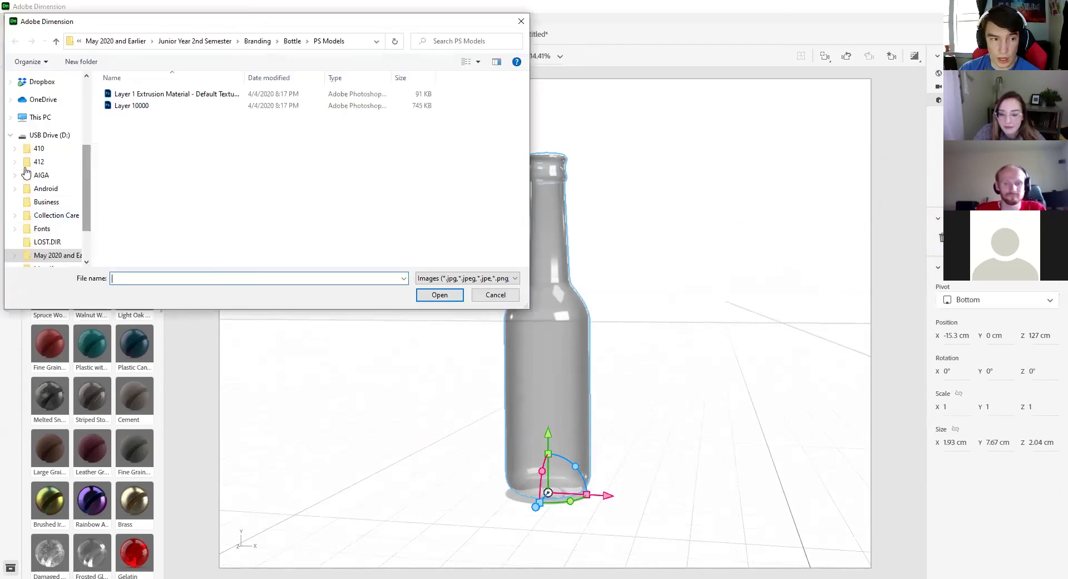
{"action": "scroll", "coordinate": [76, 219], "scroll_direction": "down", "scroll_amount": 3}
{"action": "scroll", "coordinate": [39, 200], "scroll_direction": "up", "scroll_amount": 1}
{"action": "scroll", "coordinate": [29, 222], "scroll_direction": "down", "scroll_amount": 2}
{"action": "left_click", "coordinate": [44, 197]}
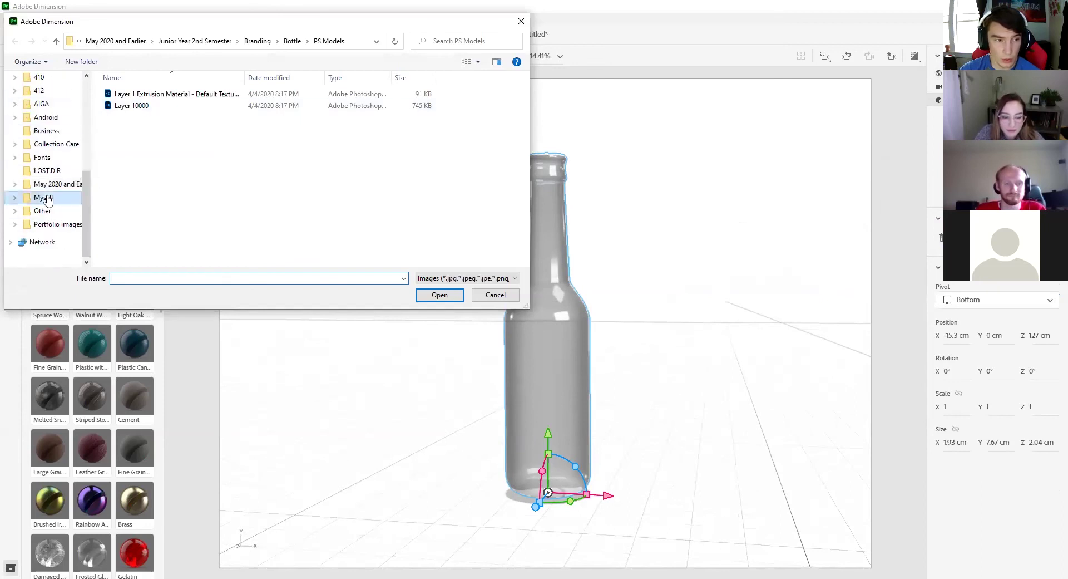
{"action": "scroll", "coordinate": [53, 172], "scroll_direction": "up", "scroll_amount": 1}
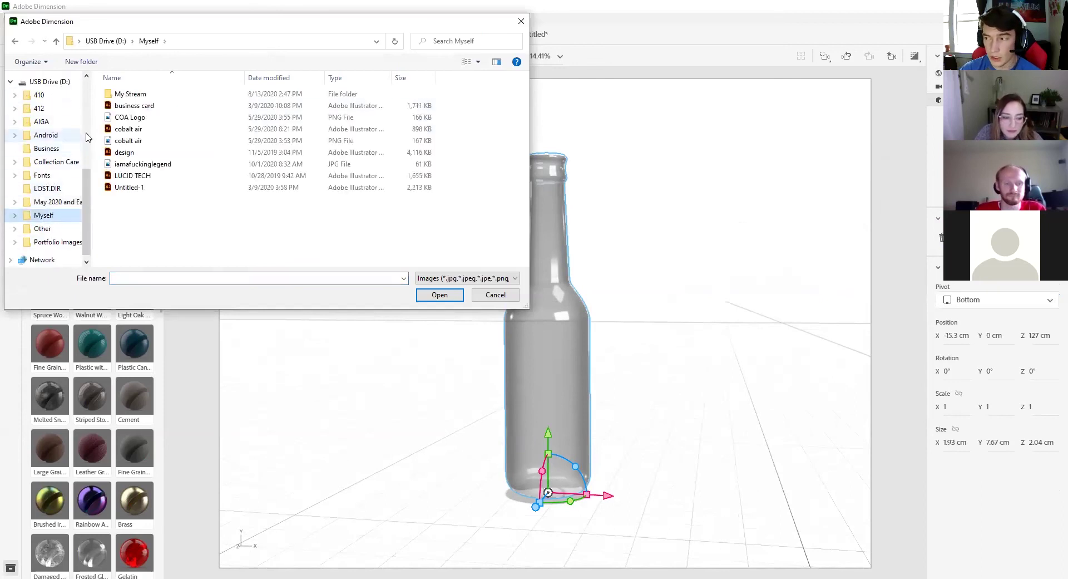
Place the rr3 image from May 2020 and Earlier > Junior Year 2nd Semester > Branding > Bottle on the bottle.
{"action": "left_click", "coordinate": [51, 202]}
{"action": "left_click", "coordinate": [174, 118]}
{"action": "double_click", "coordinate": [173, 118]}
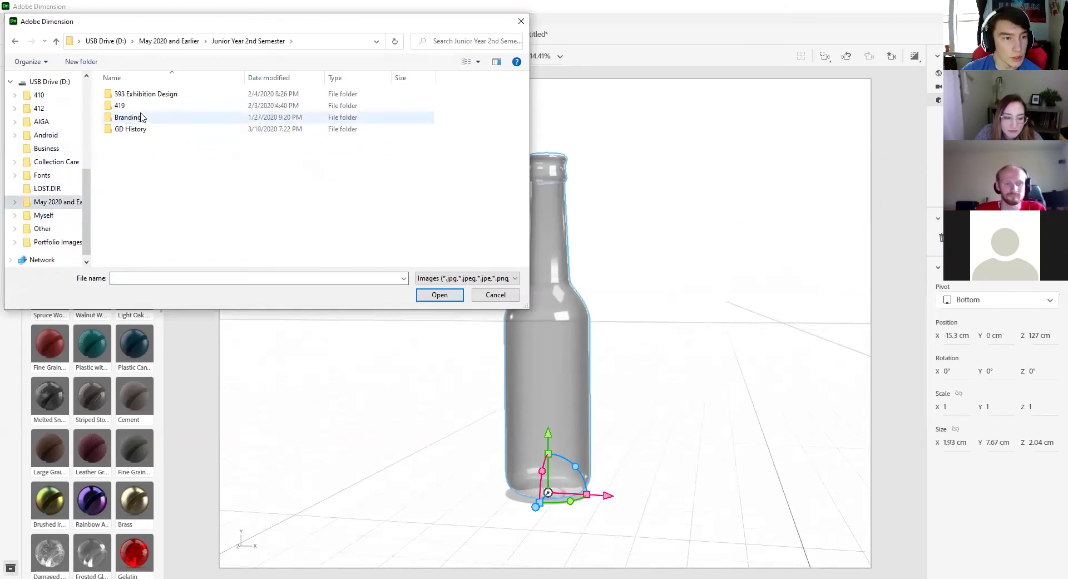
{"action": "double_click", "coordinate": [147, 117]}
{"action": "double_click", "coordinate": [195, 118]}
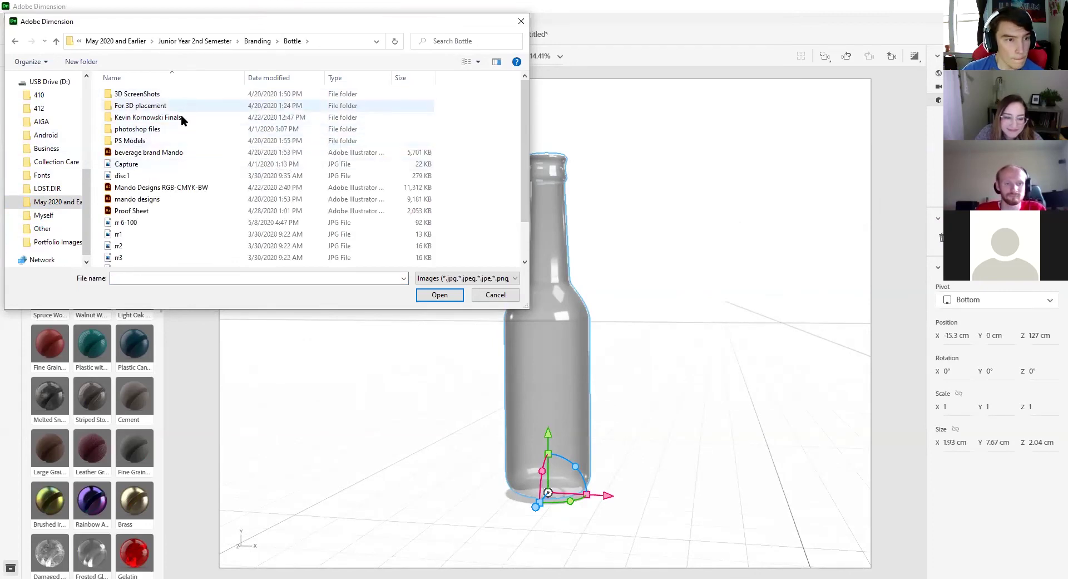
{"action": "scroll", "coordinate": [168, 199], "scroll_direction": "down", "scroll_amount": 2}
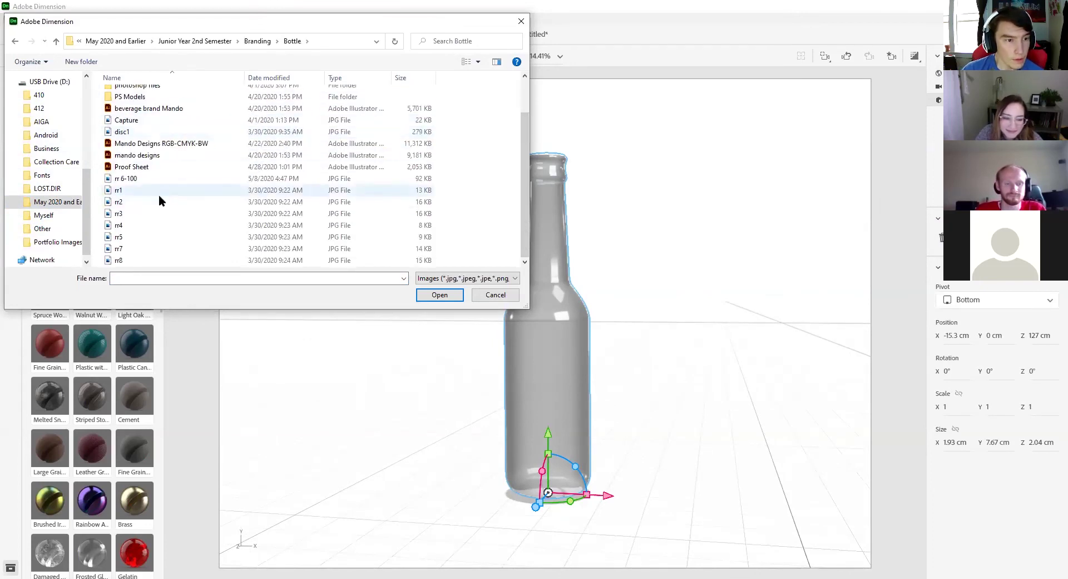
{"action": "left_click", "coordinate": [158, 215]}
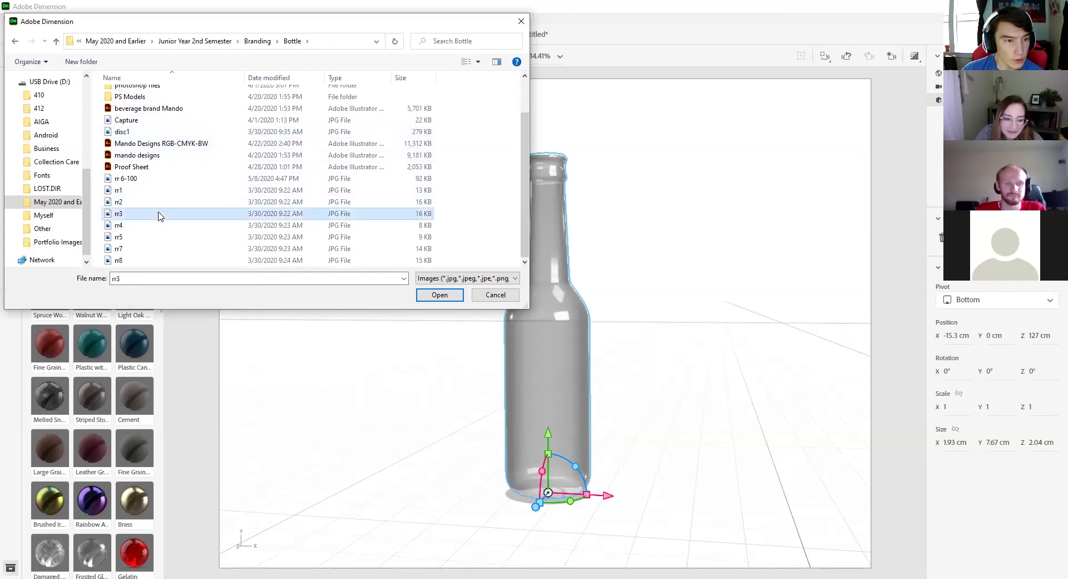
{"action": "left_click", "coordinate": [426, 296]}
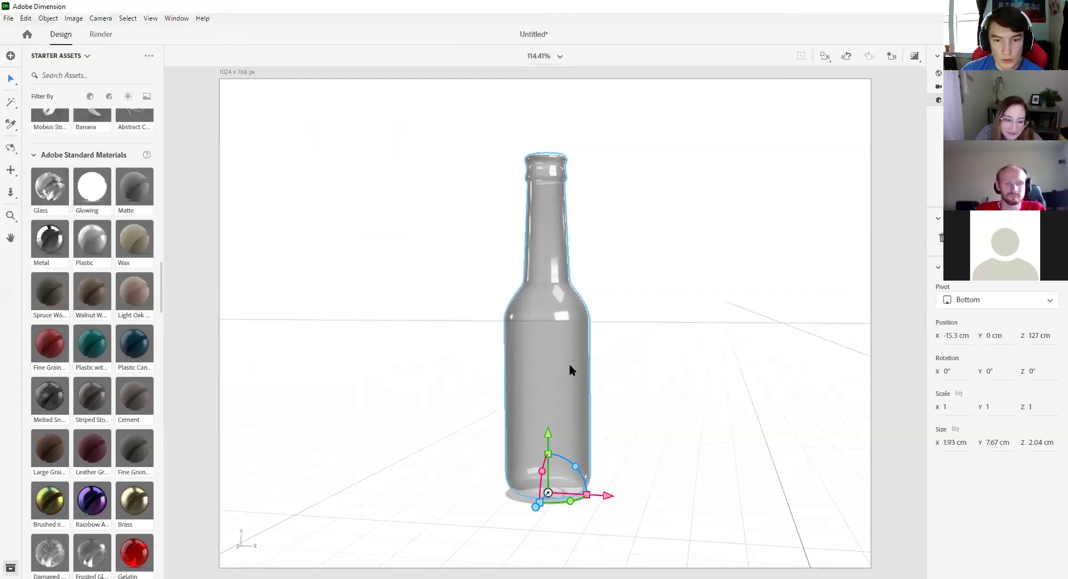
Adjust the rr3 image decal on the bottle's body and examine it from different angles.
{"action": "right_click_drag", "start_coordinate": [655, 446], "coordinate": [641, 332]}
{"action": "right_click_drag", "start_coordinate": [697, 426], "coordinate": [413, 432]}
{"action": "left_click_drag", "start_coordinate": [523, 328], "coordinate": [498, 362]}
{"action": "right_click_drag", "start_coordinate": [688, 384], "coordinate": [715, 241]}
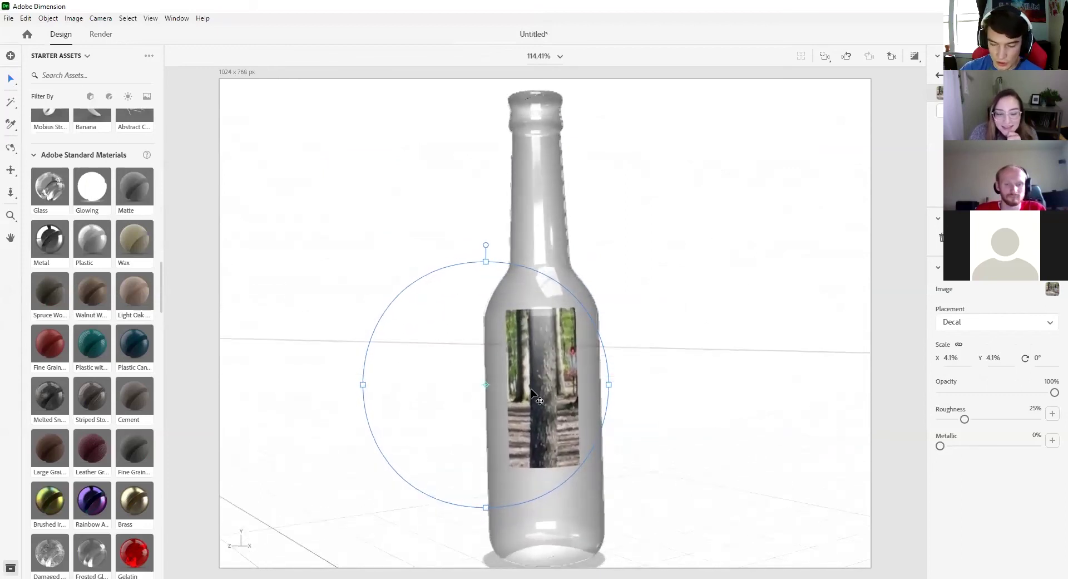
Delete the rr3 image decal from the bottle.
{"action": "key", "text": "Delete"}
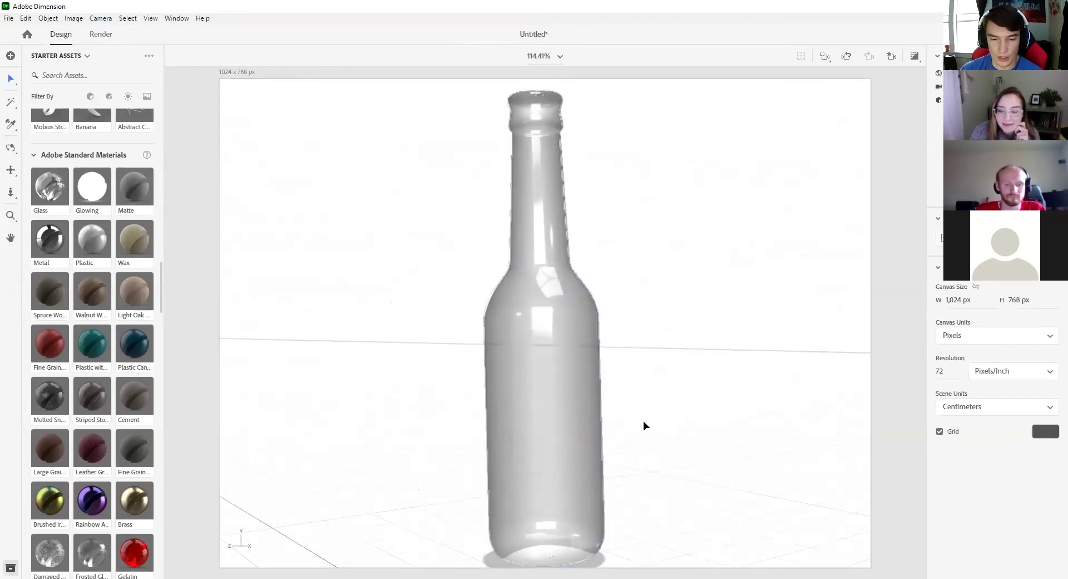
{"action": "scroll", "coordinate": [547, 381], "scroll_direction": "down", "scroll_amount": 2}
{"action": "scroll", "coordinate": [597, 370], "scroll_direction": "up", "scroll_amount": 1}
{"action": "scroll", "coordinate": [452, 394], "scroll_direction": "down", "scroll_amount": 1}
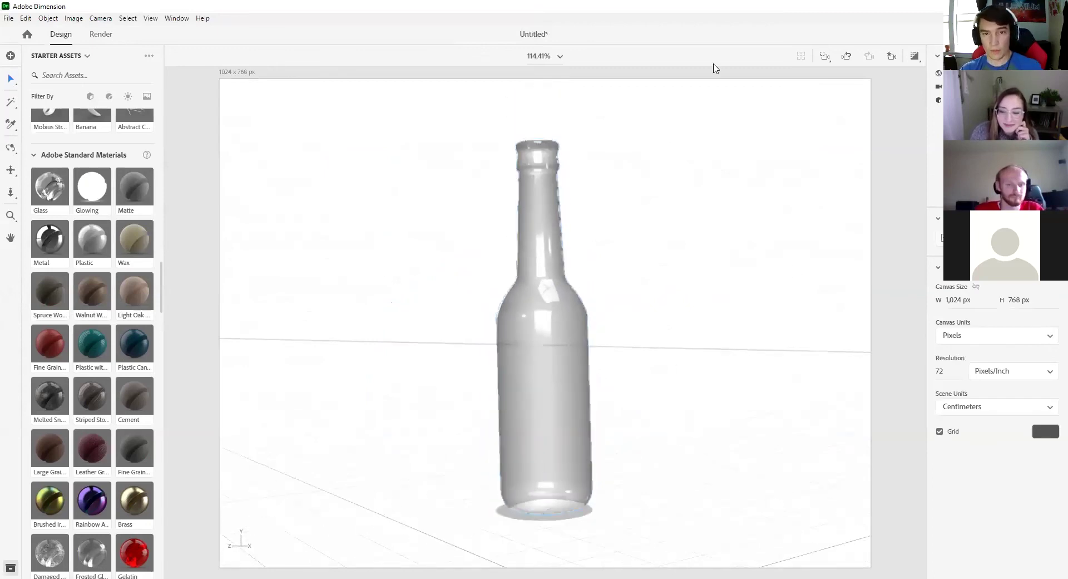
Open the carrier Dimension file from the Branding > Bottle folder in place of the current scene.
{"action": "left_click", "coordinate": [8, 19]}
{"action": "left_click", "coordinate": [8, 19]}
{"action": "left_click", "coordinate": [8, 18]}
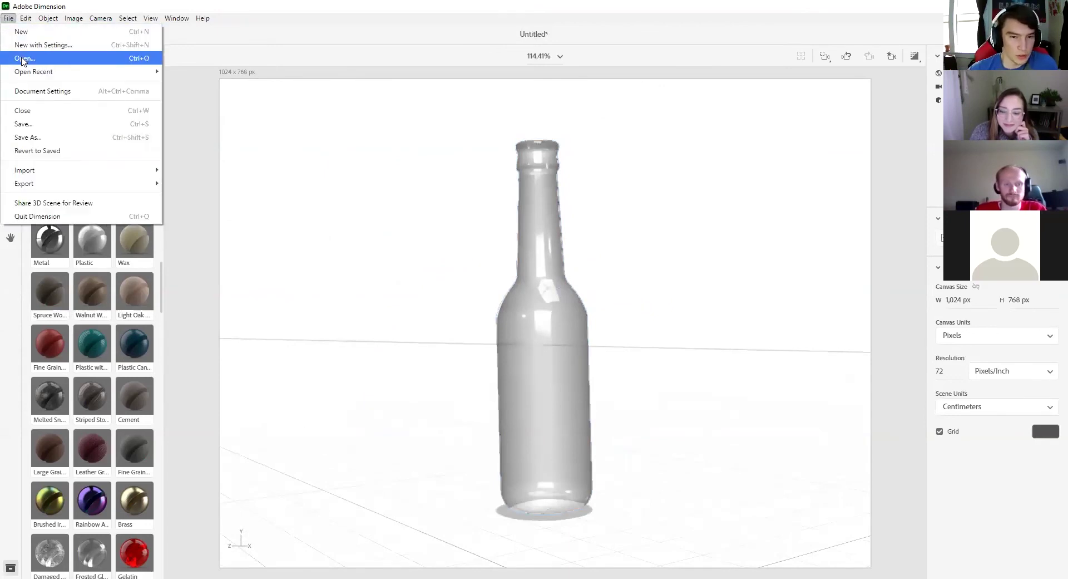
{"action": "key", "text": "Return"}
{"action": "left_click", "coordinate": [143, 164]}
{"action": "left_click", "coordinate": [439, 295]}
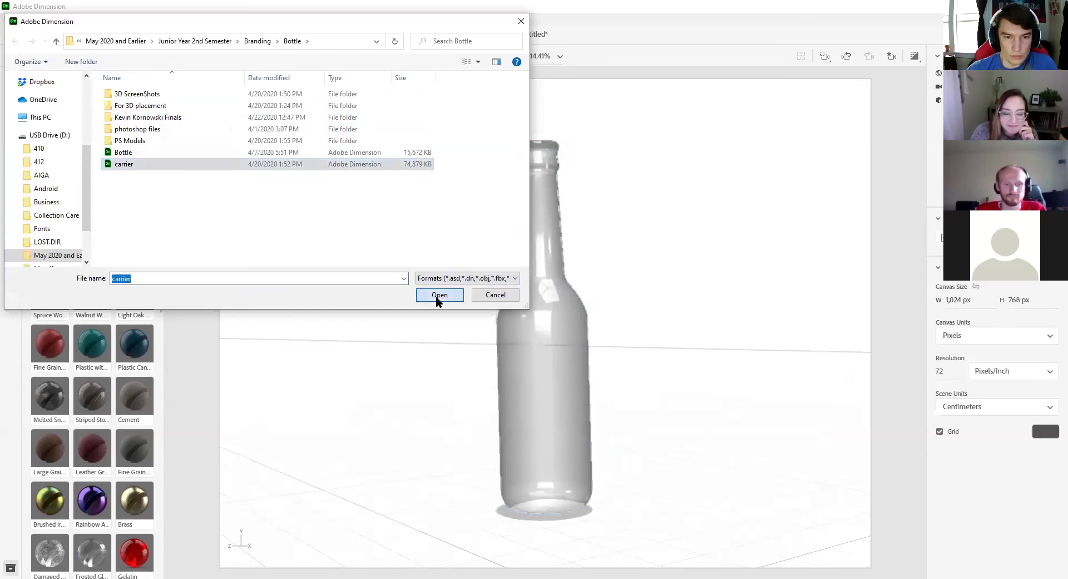
{"action": "left_click", "coordinate": [667, 301]}
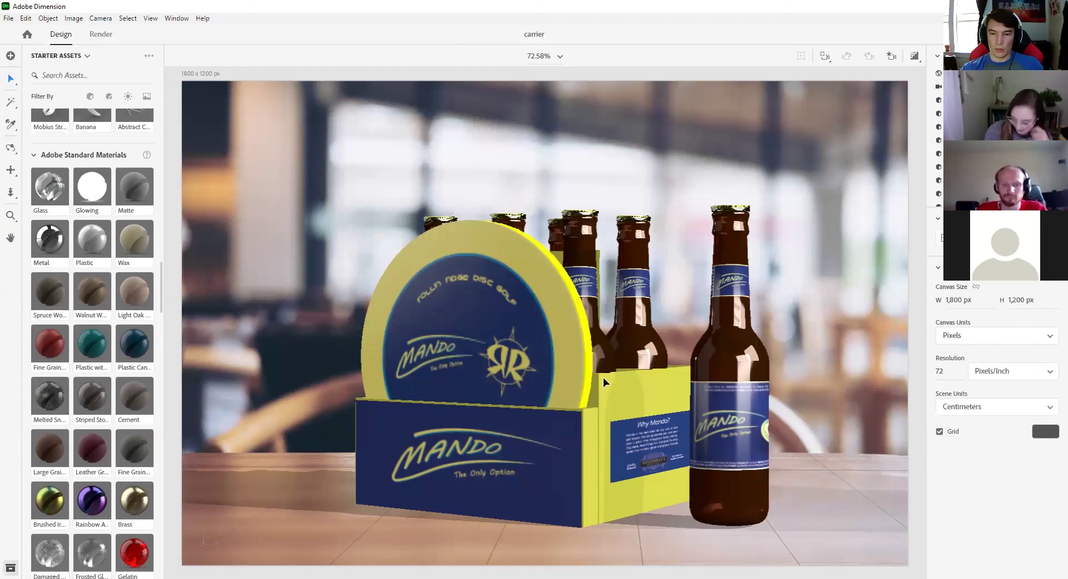
Examine the Mando bottle carrier and its bottles from the front, side and above.
{"action": "right_click_drag", "start_coordinate": [832, 364], "coordinate": [859, 363]}
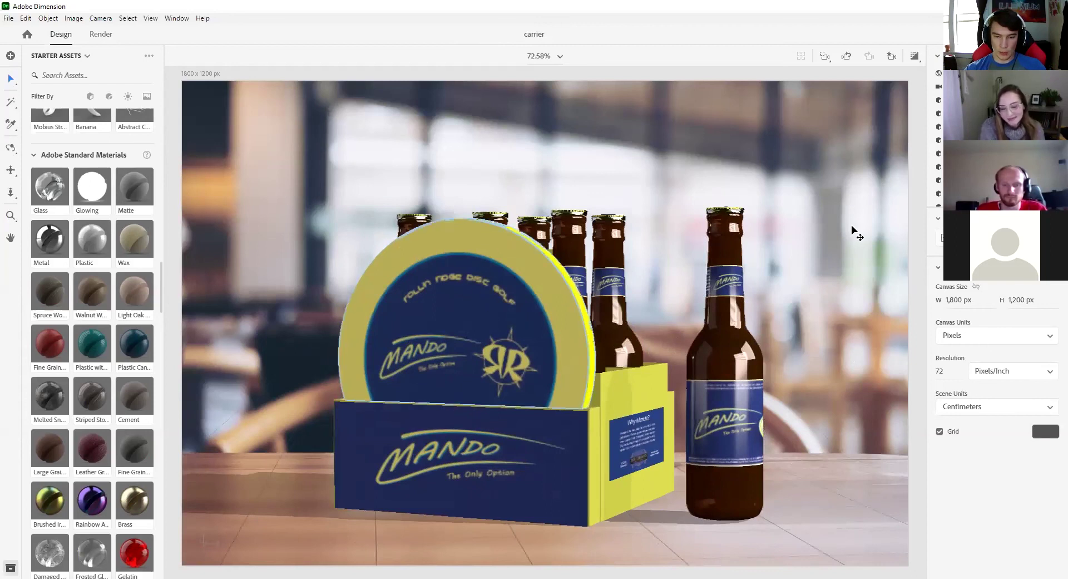
{"action": "right_click_drag", "start_coordinate": [801, 176], "coordinate": [645, 367]}
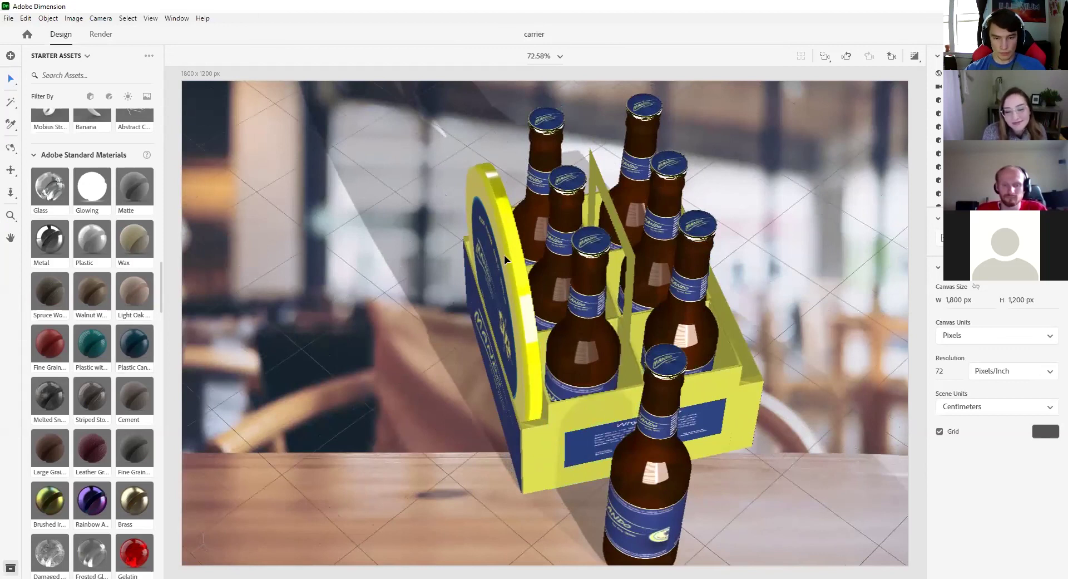
{"action": "right_click_drag", "start_coordinate": [351, 424], "coordinate": [773, 352]}
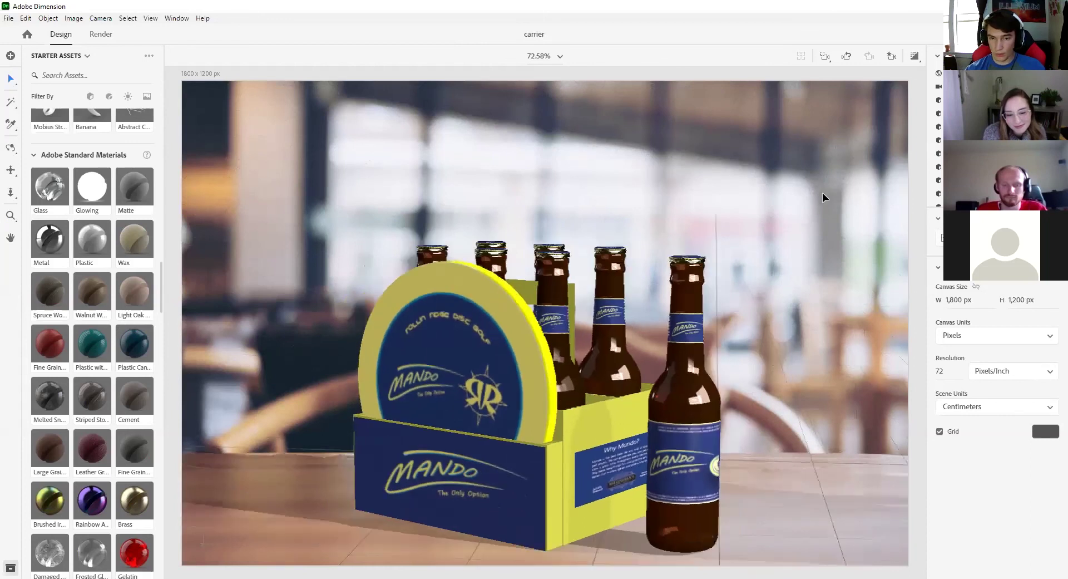
{"action": "scroll", "coordinate": [832, 206], "scroll_direction": "up", "scroll_amount": 3}
{"action": "right_click_drag", "start_coordinate": [835, 209], "coordinate": [729, 223]}
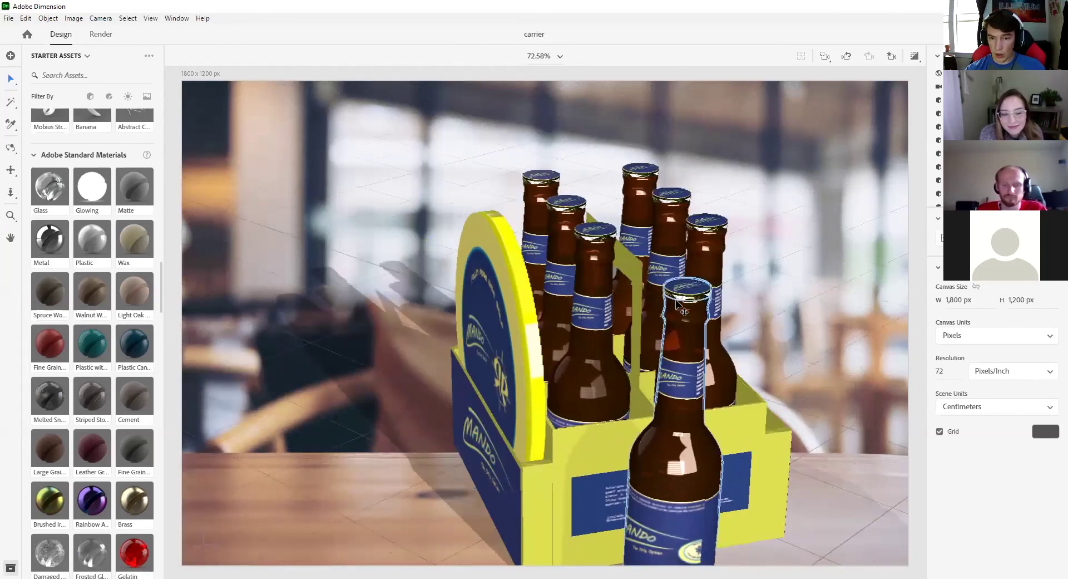
Add the Twist Can starter model to the carrier scene and delete it again.
{"action": "scroll", "coordinate": [100, 323], "scroll_direction": "up", "scroll_amount": 10}
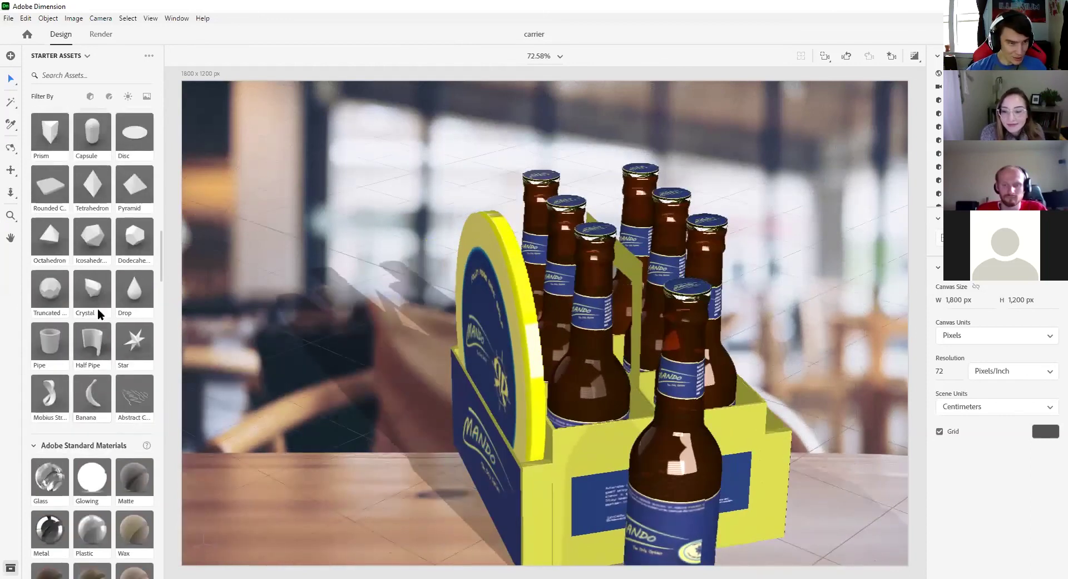
{"action": "scroll", "coordinate": [104, 342], "scroll_direction": "up", "scroll_amount": 7}
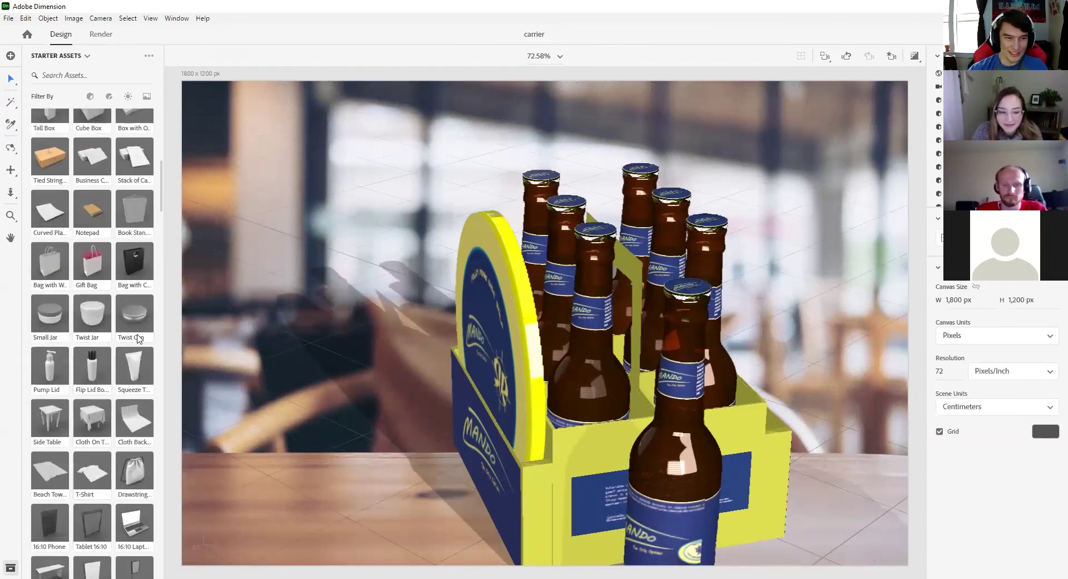
{"action": "left_click", "coordinate": [132, 332]}
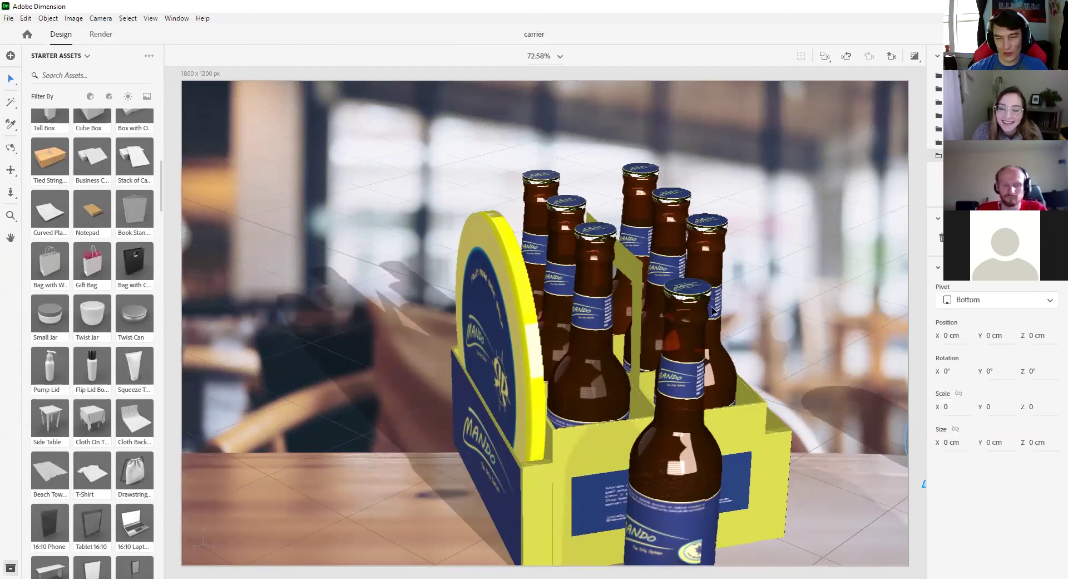
{"action": "mouse_move", "coordinate": [808, 374]}
{"action": "middle_mouse_down"}
{"action": "mouse_move", "coordinate": [873, 315]}
{"action": "mouse_move", "coordinate": [763, 339]}
{"action": "mouse_move", "coordinate": [805, 360]}
{"action": "middle_mouse_up"}
{"action": "key", "text": "Delete"}
Examine the Mando bottles' caps up close and the whole carrier from a low front angle.
{"action": "middle_click_drag", "start_coordinate": [733, 420], "coordinate": [704, 443]}
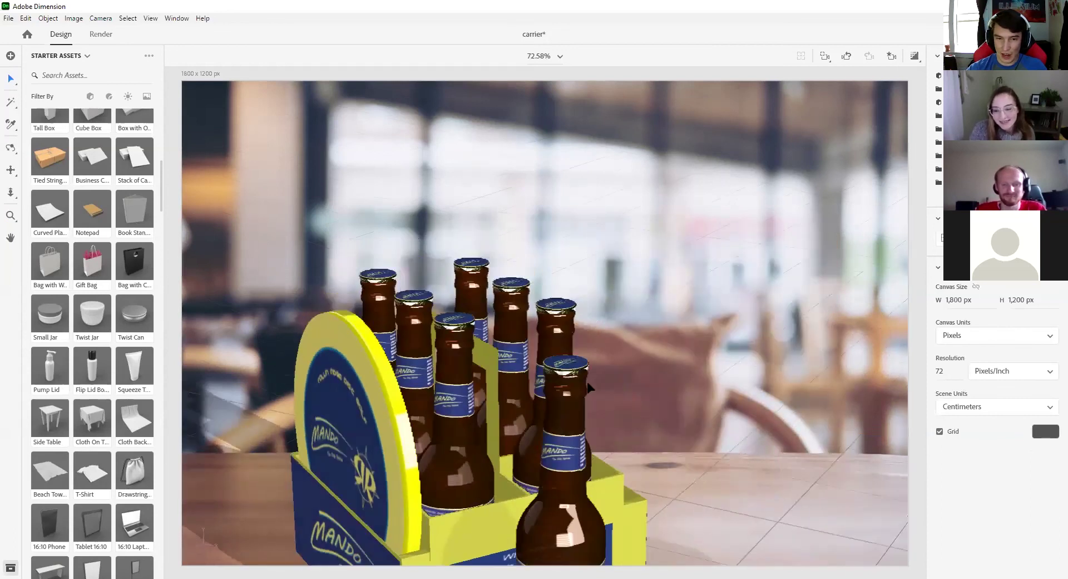
{"action": "scroll", "coordinate": [595, 415], "scroll_direction": "up", "scroll_amount": 2}
{"action": "scroll", "coordinate": [597, 417], "scroll_direction": "up", "scroll_amount": 5}
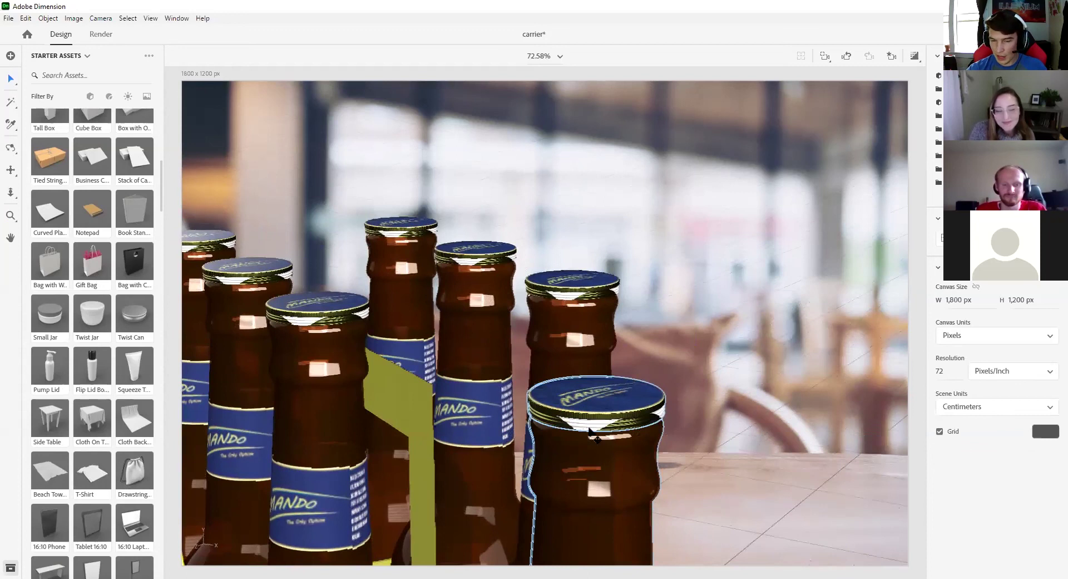
{"action": "scroll", "coordinate": [615, 424], "scroll_direction": "down", "scroll_amount": 7}
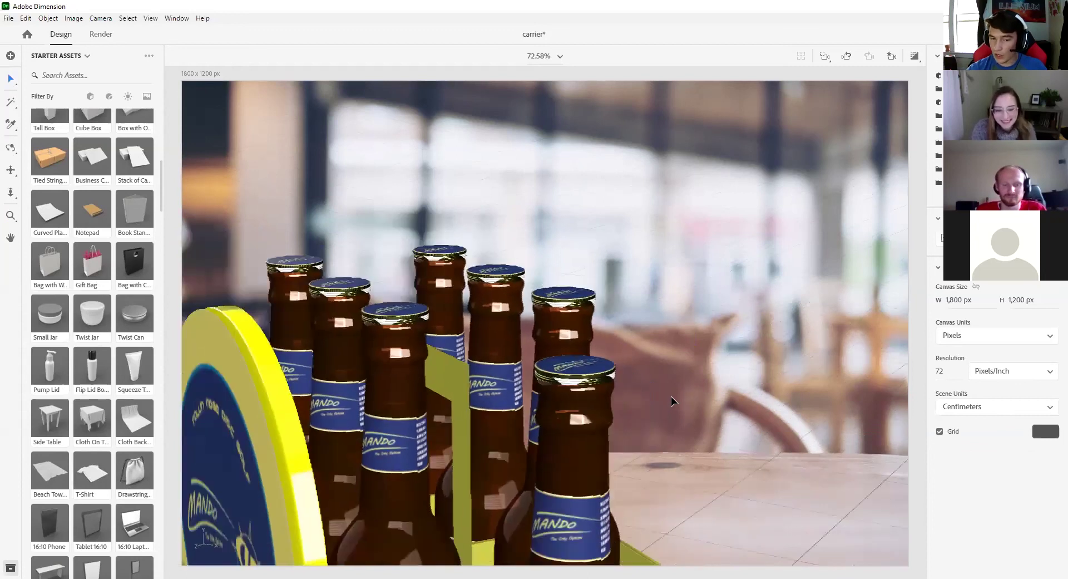
{"action": "scroll", "coordinate": [671, 395], "scroll_direction": "down", "scroll_amount": 2}
{"action": "right_click_drag", "start_coordinate": [658, 398], "coordinate": [696, 482]}
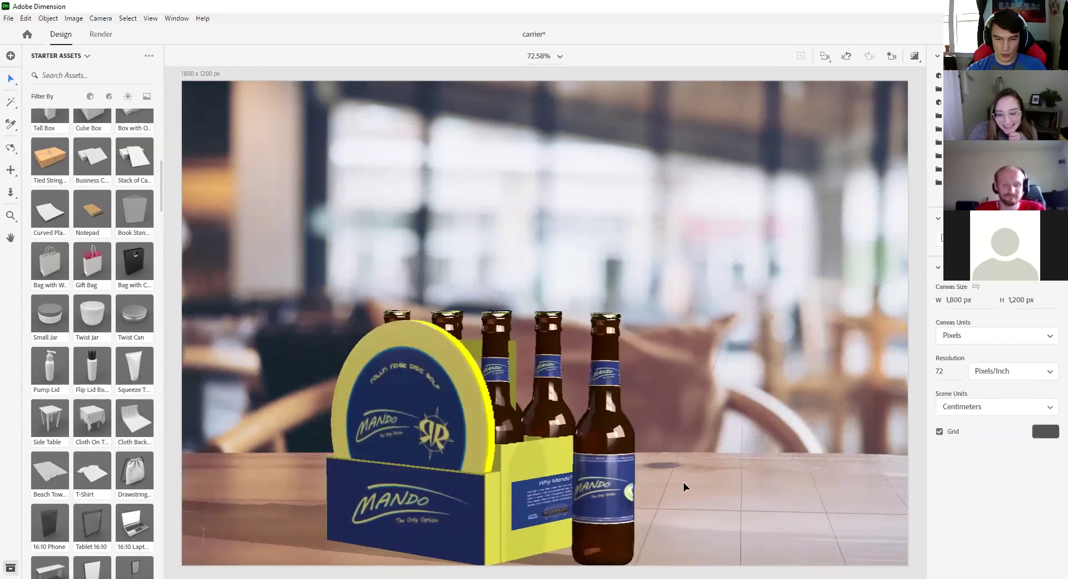
Select the scene's environment and inspect the image settings of its background.
{"action": "left_click", "coordinate": [665, 504]}
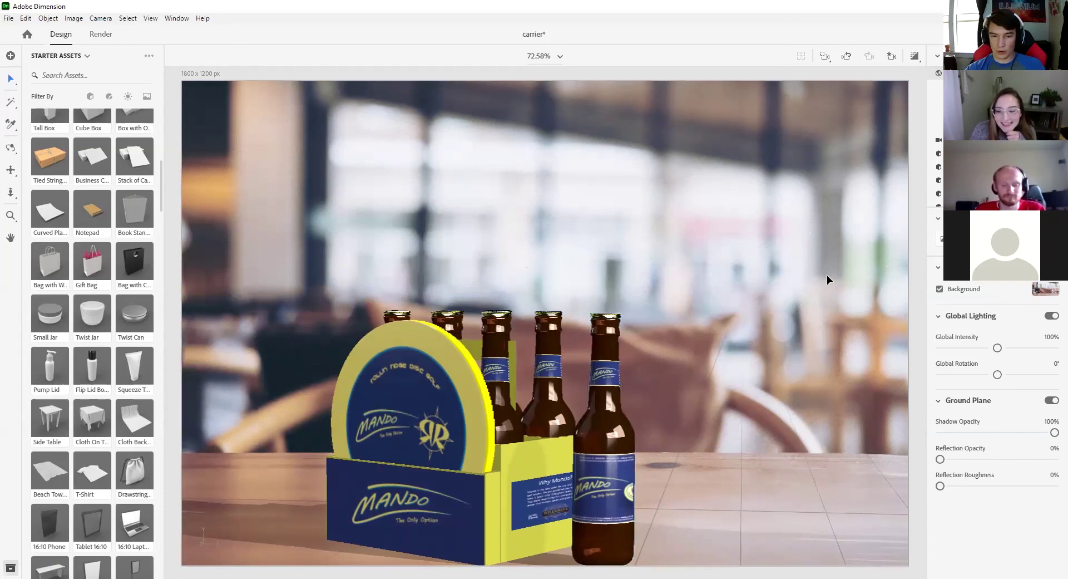
{"action": "left_click", "coordinate": [1047, 289]}
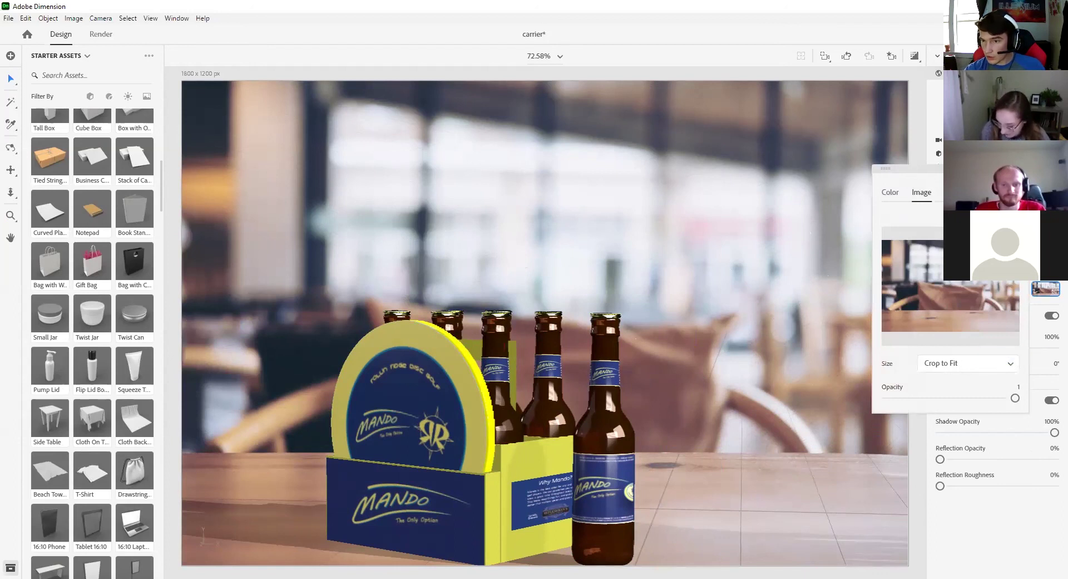
{"action": "left_click", "coordinate": [496, 295]}
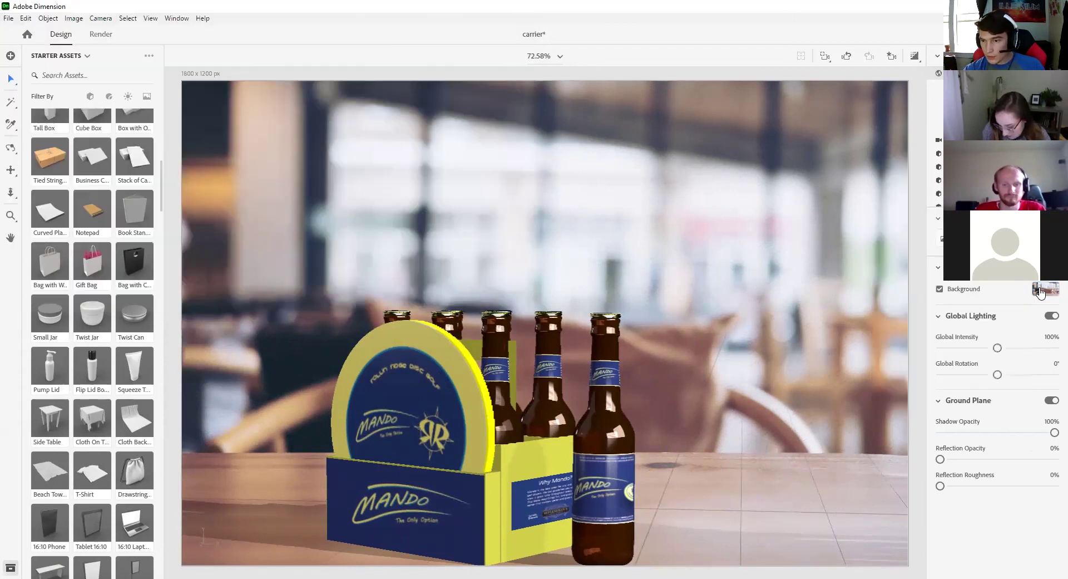
{"action": "left_click", "coordinate": [1037, 288]}
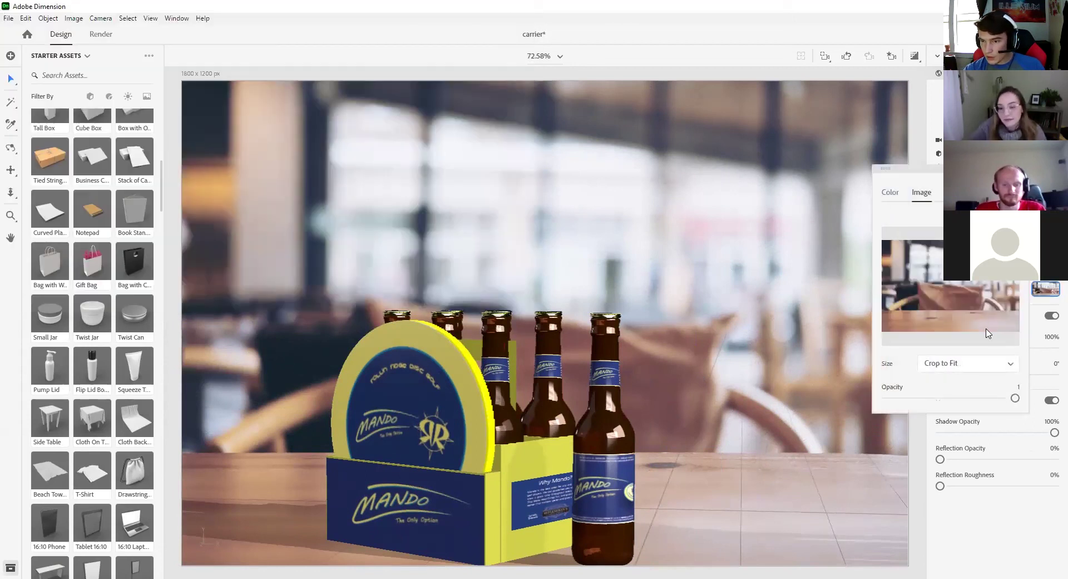
{"action": "left_click", "coordinate": [820, 362]}
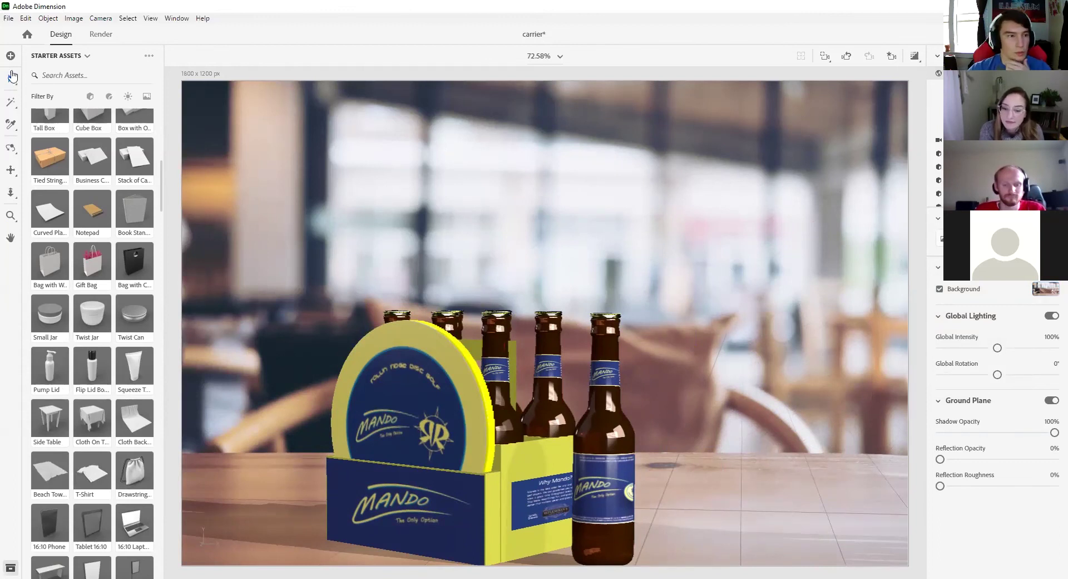
Browse the starter assets down to the Images section to find the available background images.
{"action": "scroll", "coordinate": [113, 201], "scroll_direction": "up", "scroll_amount": 2}
{"action": "scroll", "coordinate": [113, 201], "scroll_direction": "down", "scroll_amount": 20}
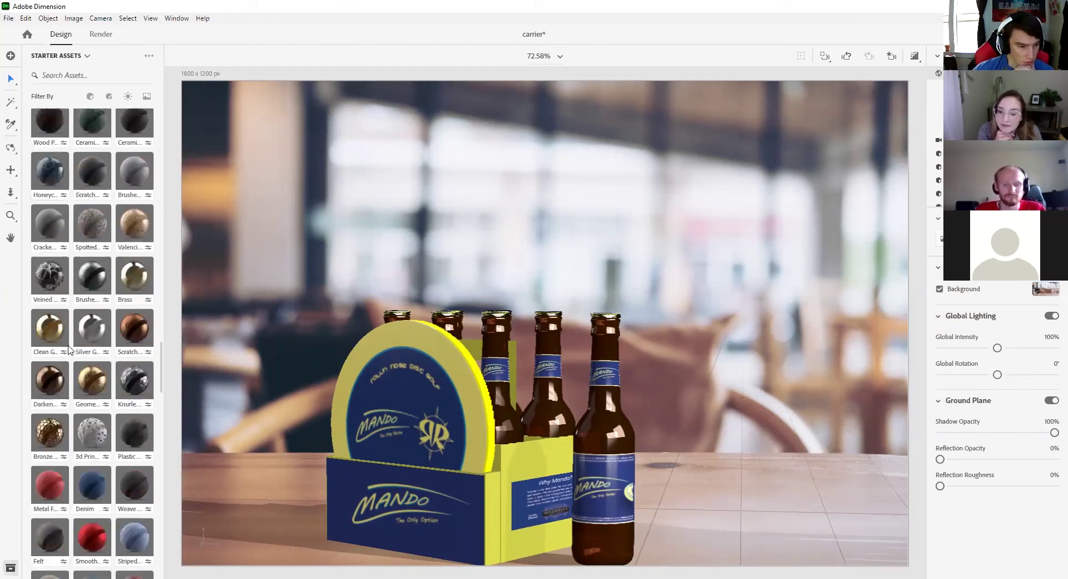
{"action": "scroll", "coordinate": [68, 349], "scroll_direction": "down", "scroll_amount": 10}
{"action": "scroll", "coordinate": [96, 341], "scroll_direction": "up", "scroll_amount": 3}
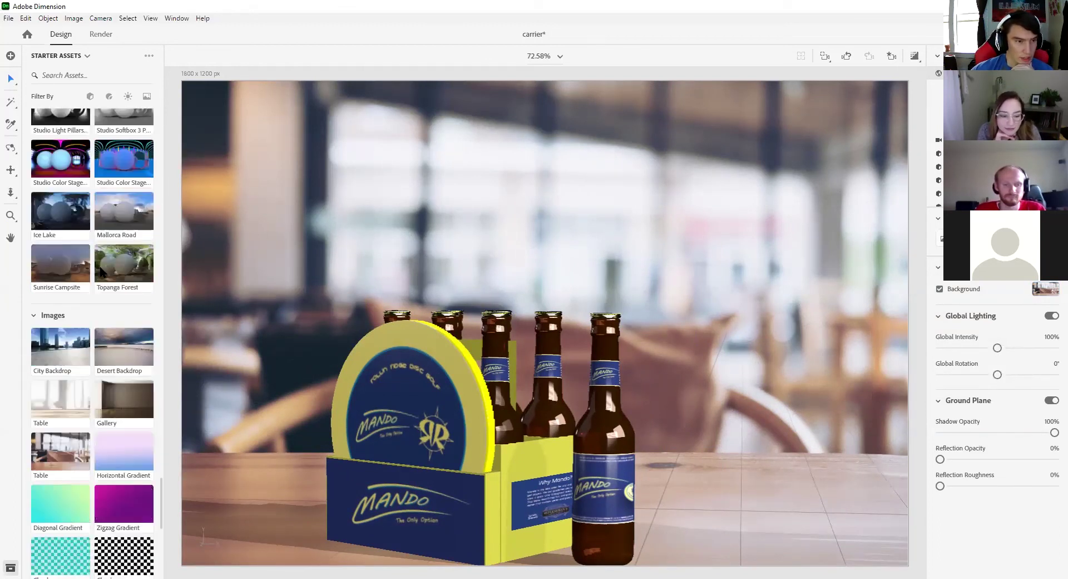
{"action": "scroll", "coordinate": [96, 342], "scroll_direction": "down", "scroll_amount": 2}
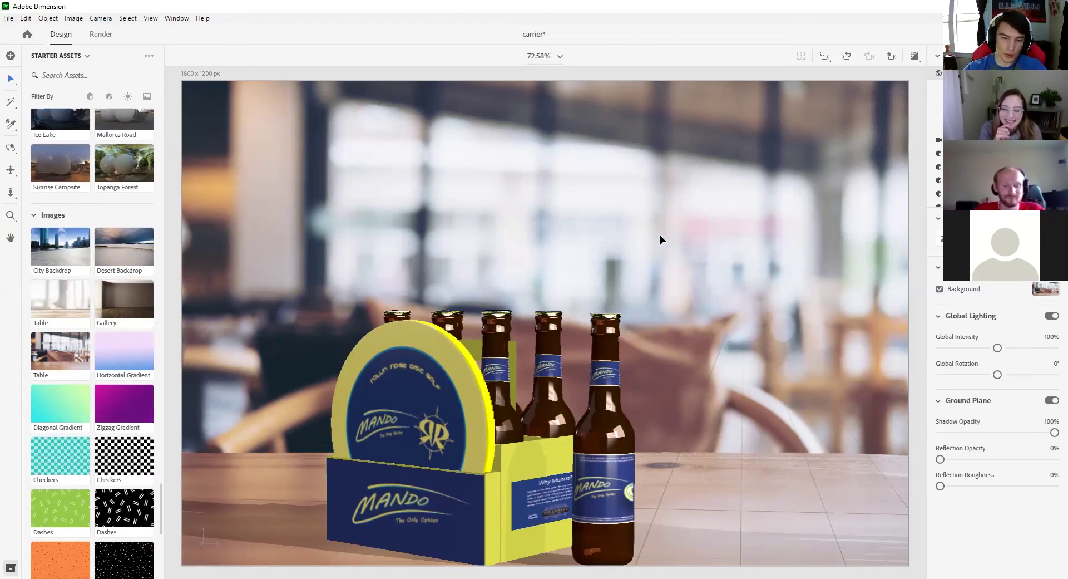
Return the camera to the THIS ONE bookmark after trying other angles, and turn on the render preview.
{"action": "left_click_drag", "start_coordinate": [504, 257], "coordinate": [586, 208]}
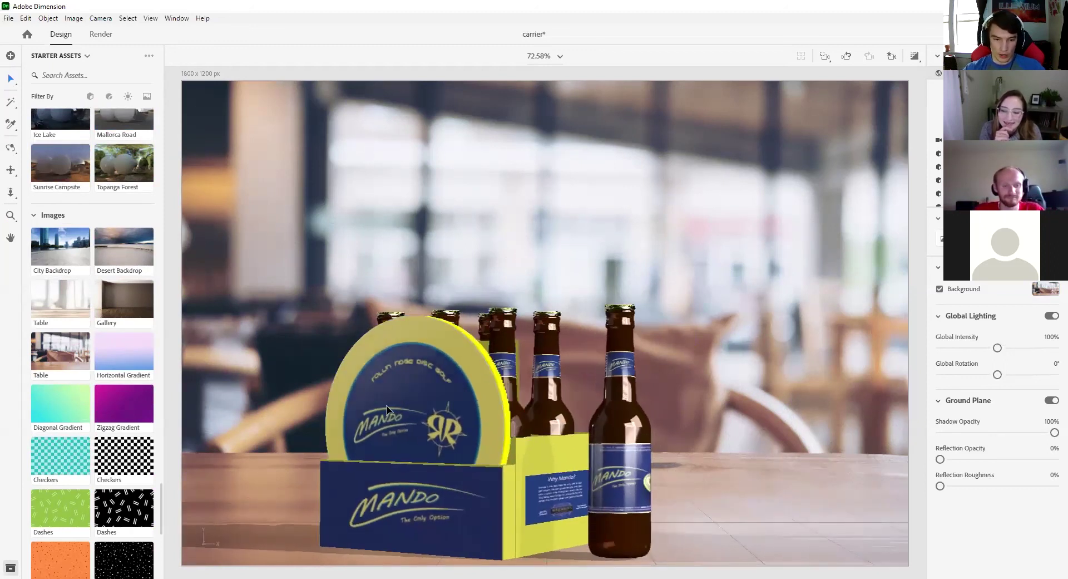
{"action": "left_click_drag", "start_coordinate": [679, 468], "coordinate": [723, 509]}
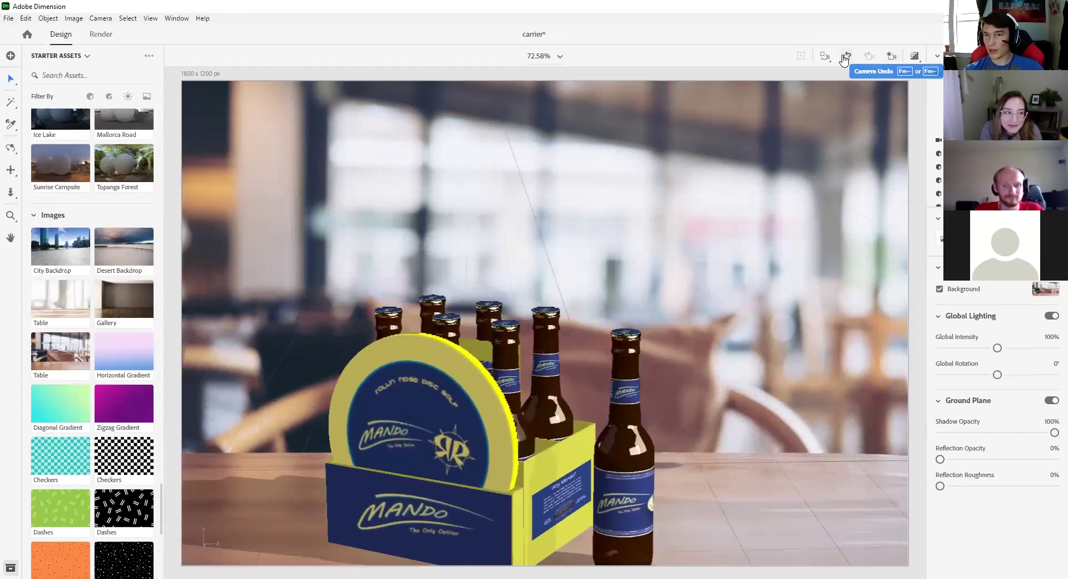
{"action": "left_click", "coordinate": [891, 56]}
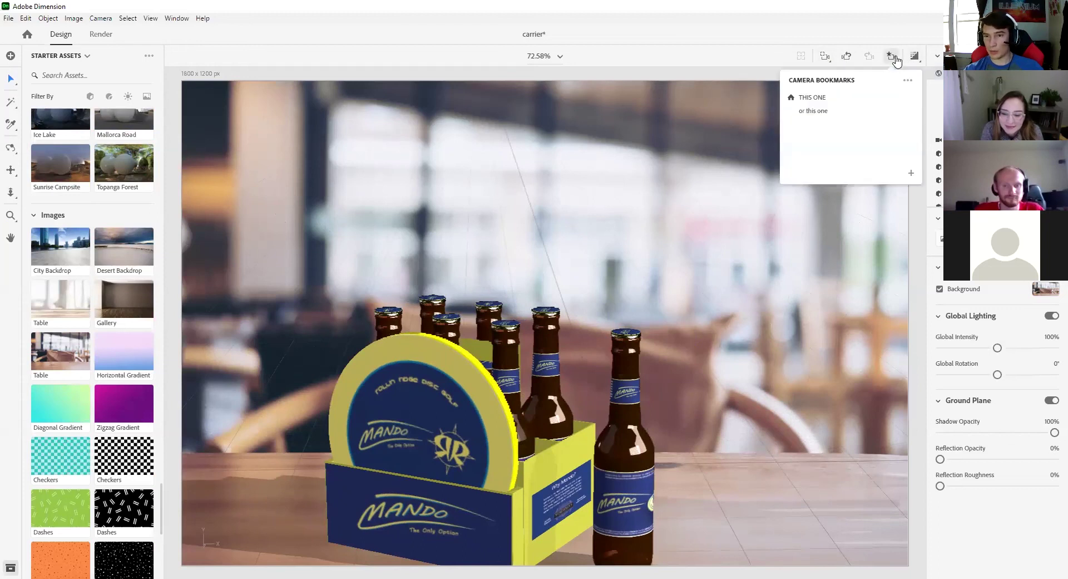
{"action": "left_click", "coordinate": [828, 99]}
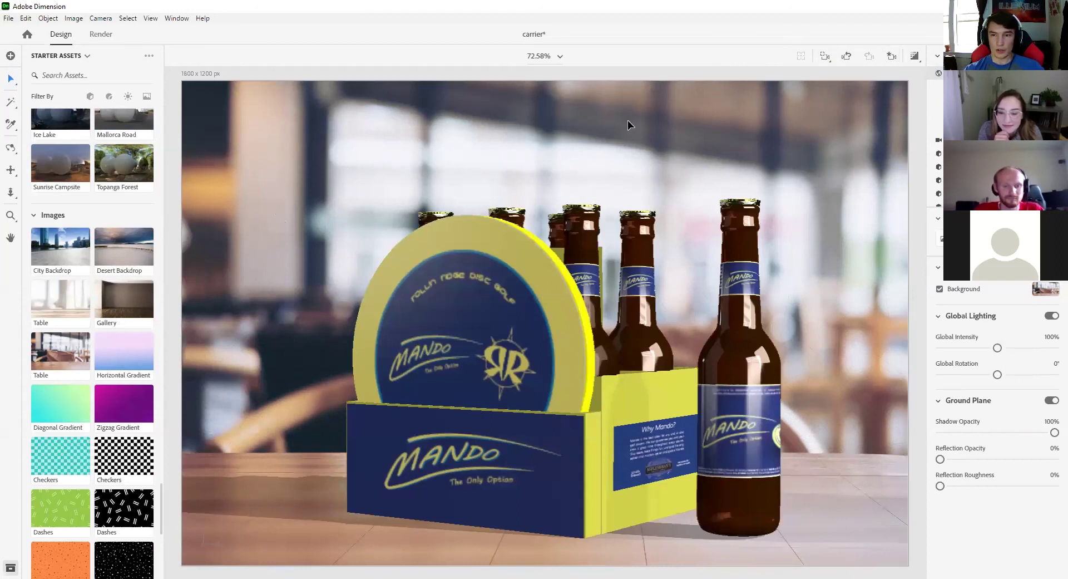
{"action": "left_click", "coordinate": [915, 57]}
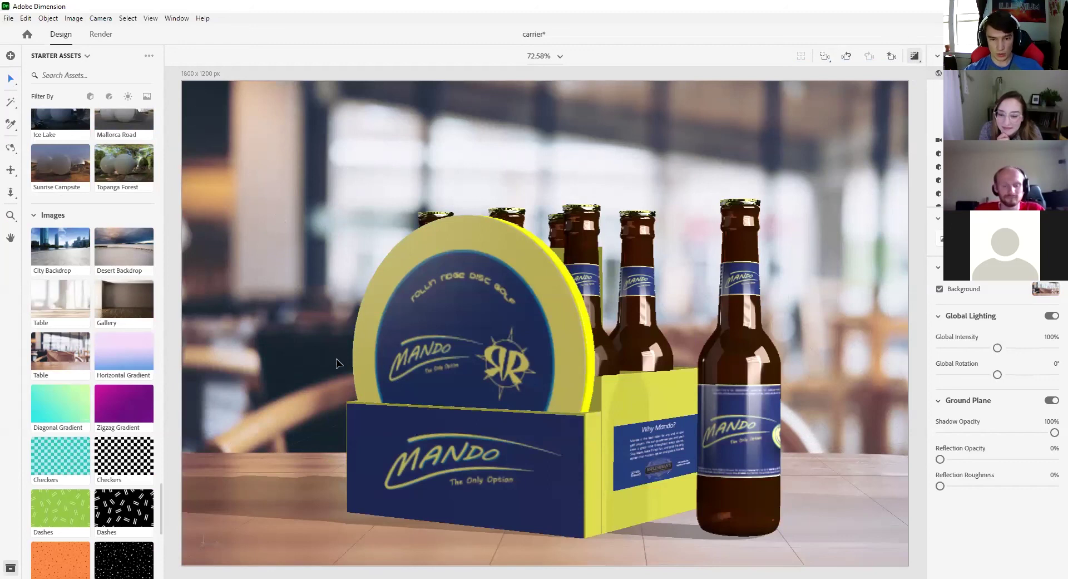
{"action": "left_click", "coordinate": [915, 57]}
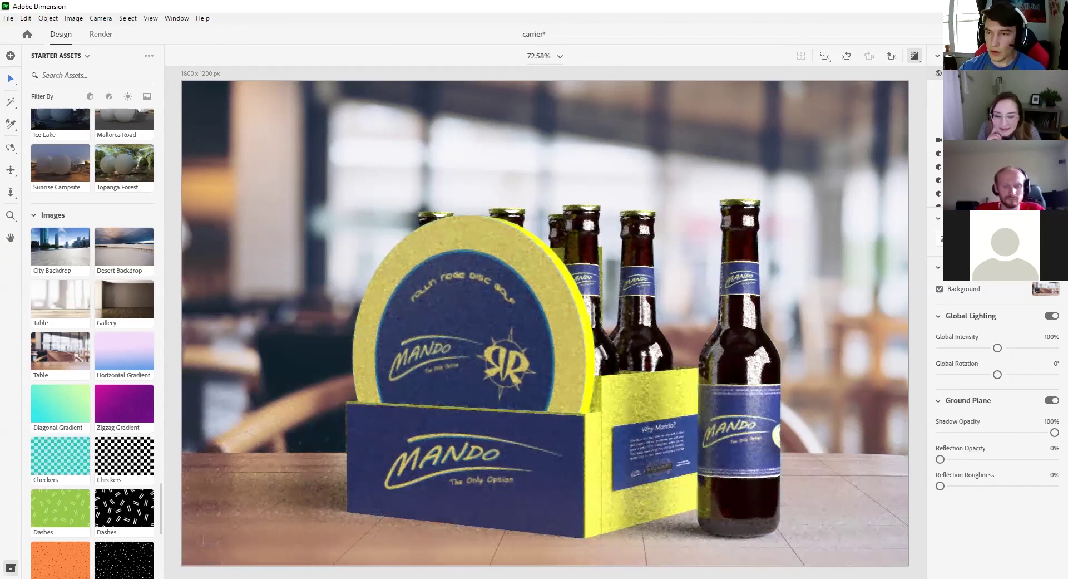
Check the options for sharing the 3D scene and examine the carrier from a slightly different angle in the render preview.
{"action": "scroll", "coordinate": [940, 58], "scroll_direction": "down", "scroll_amount": 3}
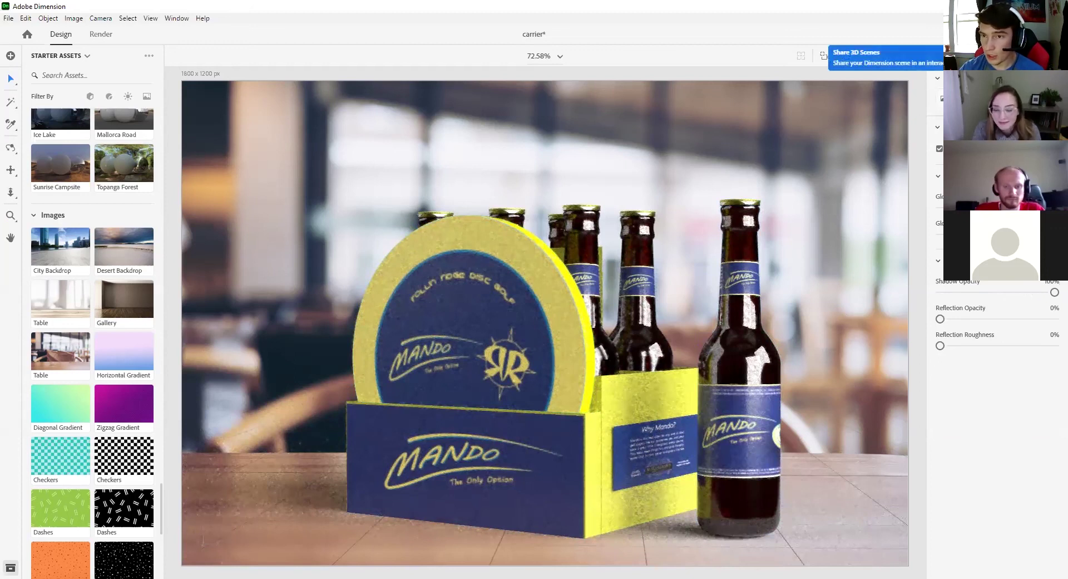
{"action": "left_click", "coordinate": [914, 56]}
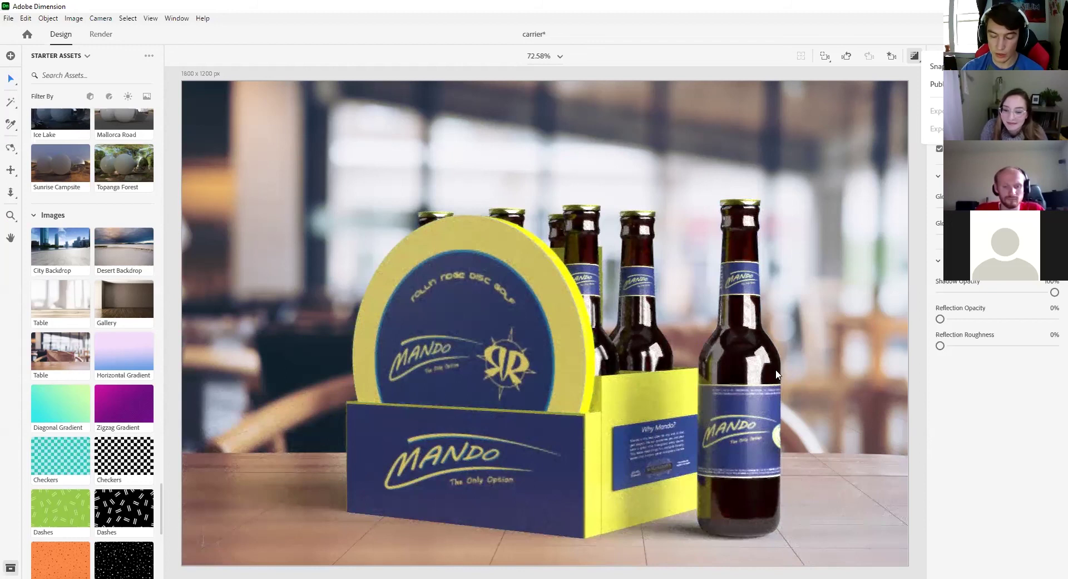
{"action": "left_click", "coordinate": [820, 241]}
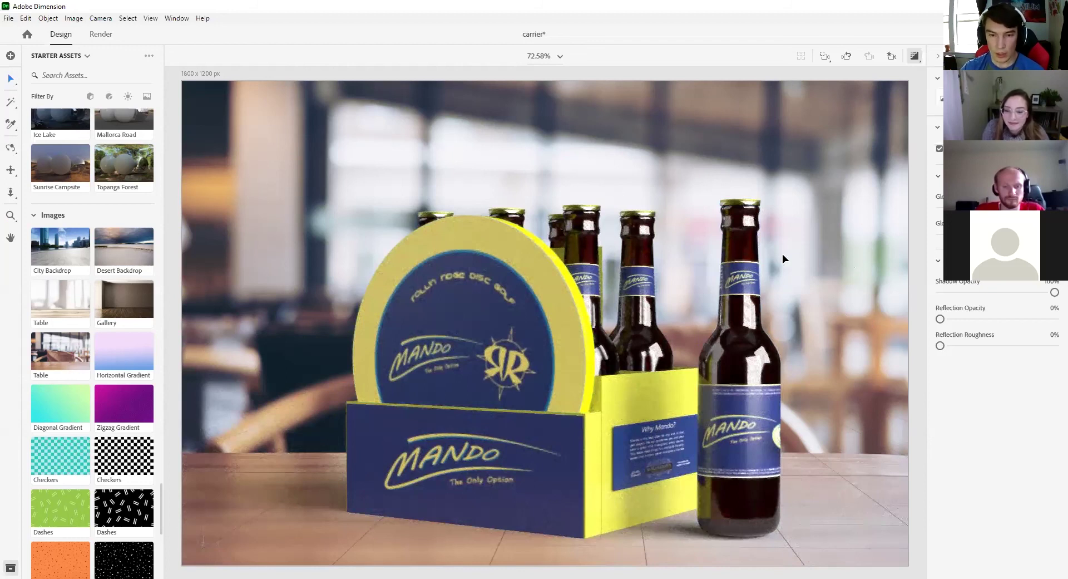
{"action": "left_click_drag", "start_coordinate": [787, 353], "coordinate": [842, 362]}
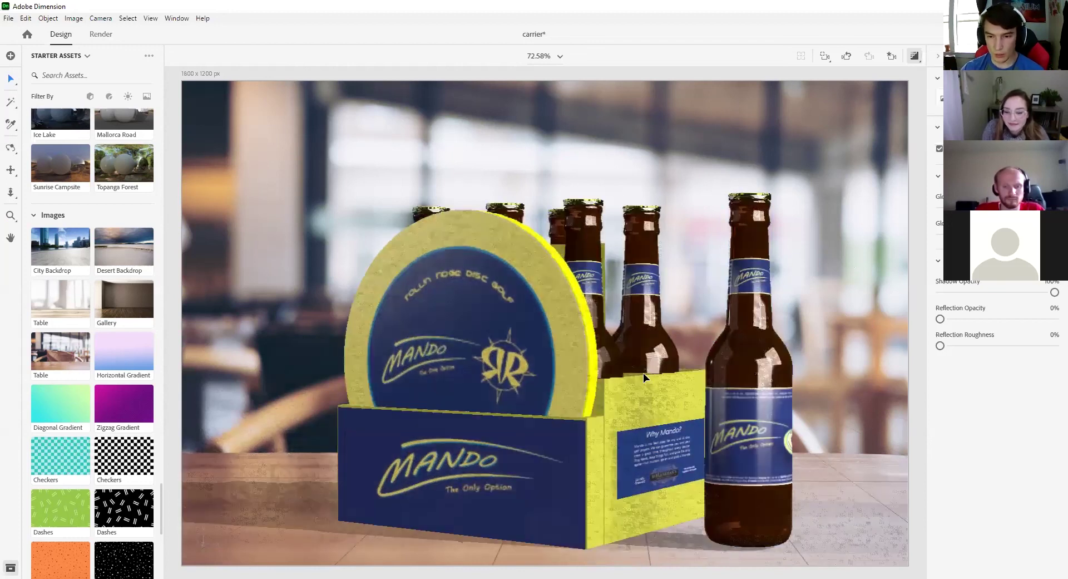
{"action": "left_click", "coordinate": [522, 346]}
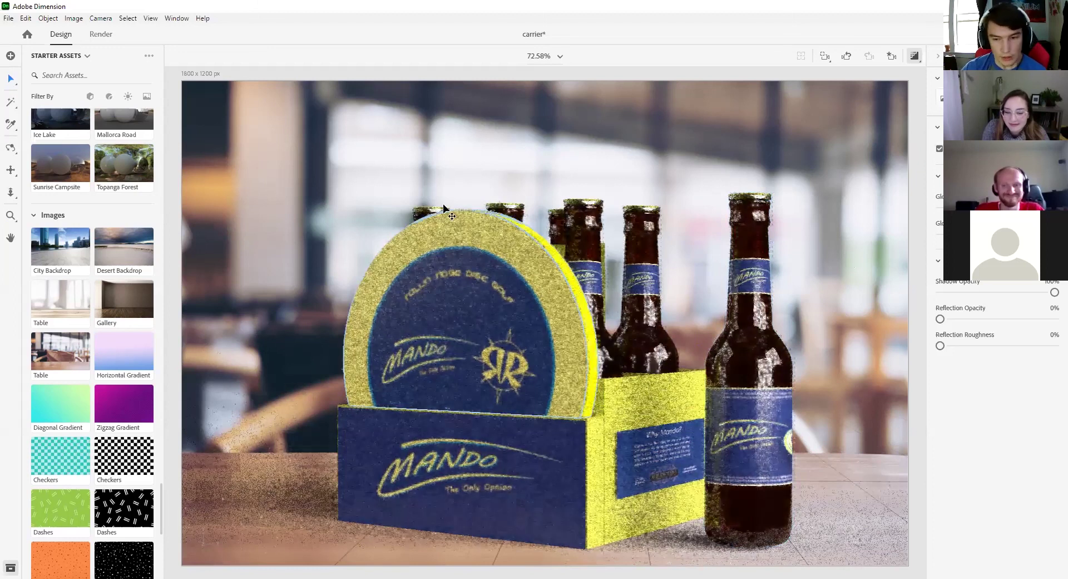